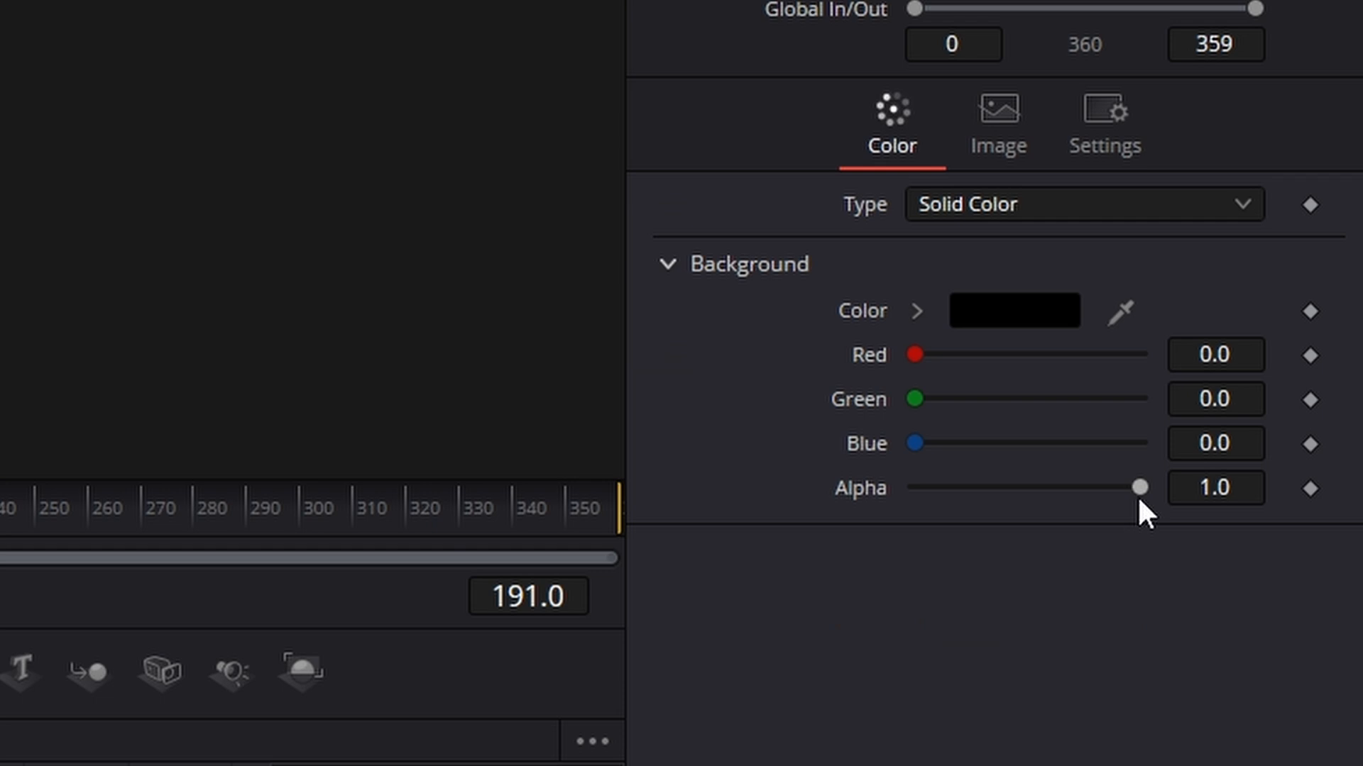
- Make the background fully transparent by lowering its alpha to the minimum
drag(1139, 488, 789, 517)
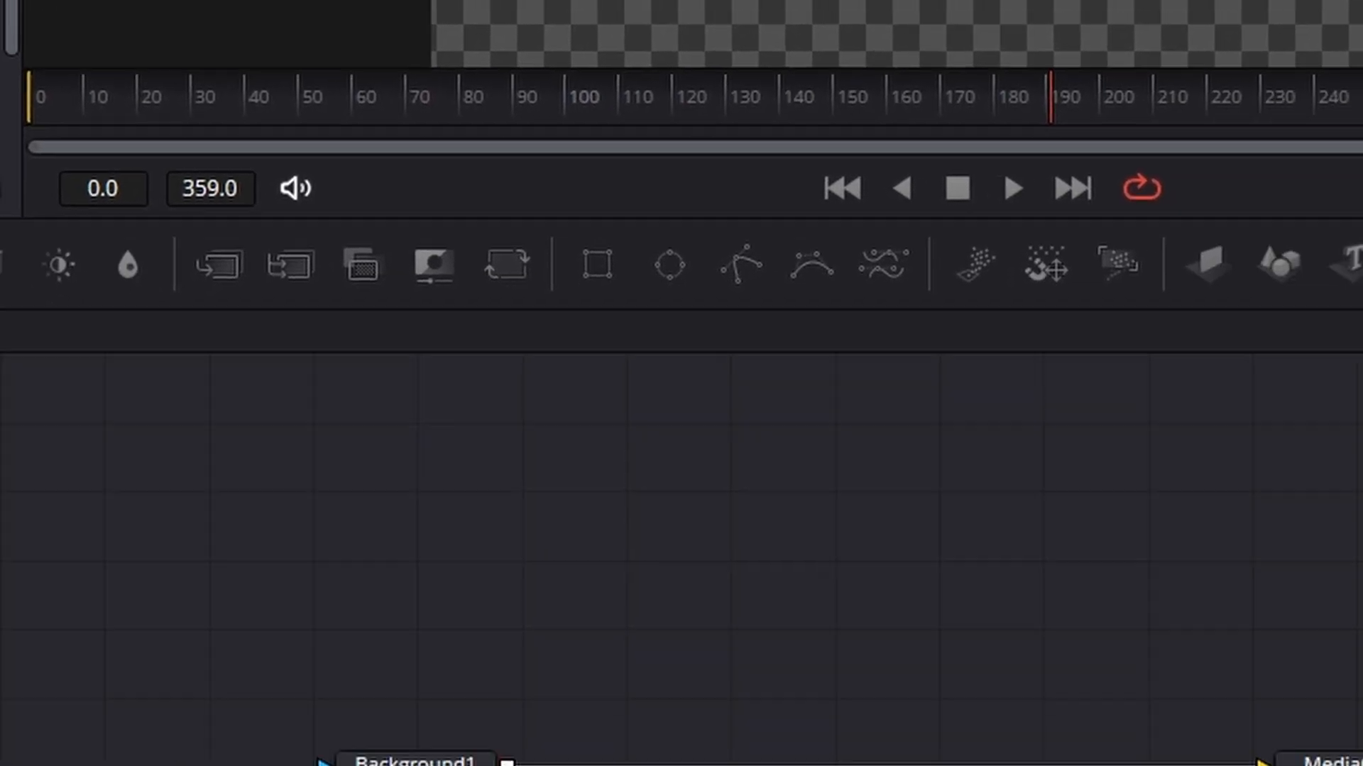
- Add the image USA 2.png to the node graph and rename its node USA
drag(219, 210, 598, 376)
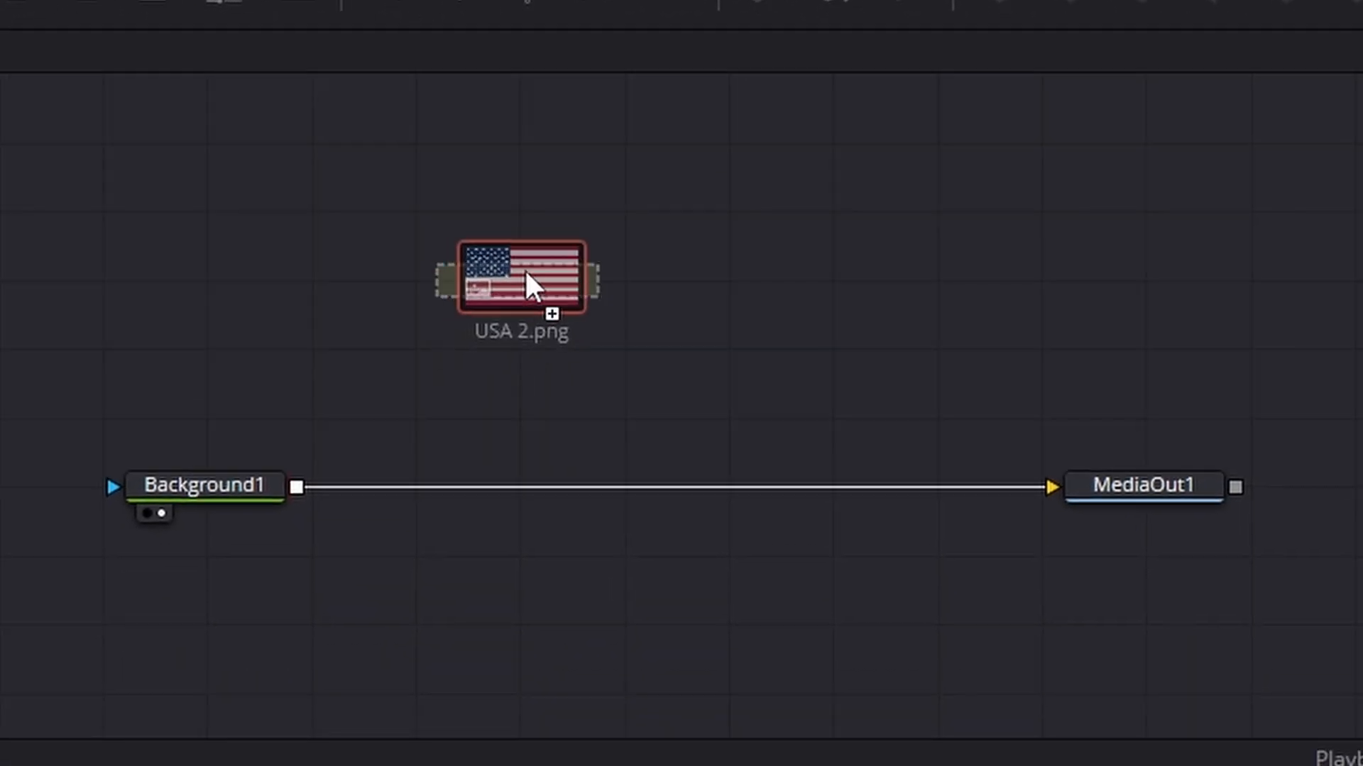
key(F2)
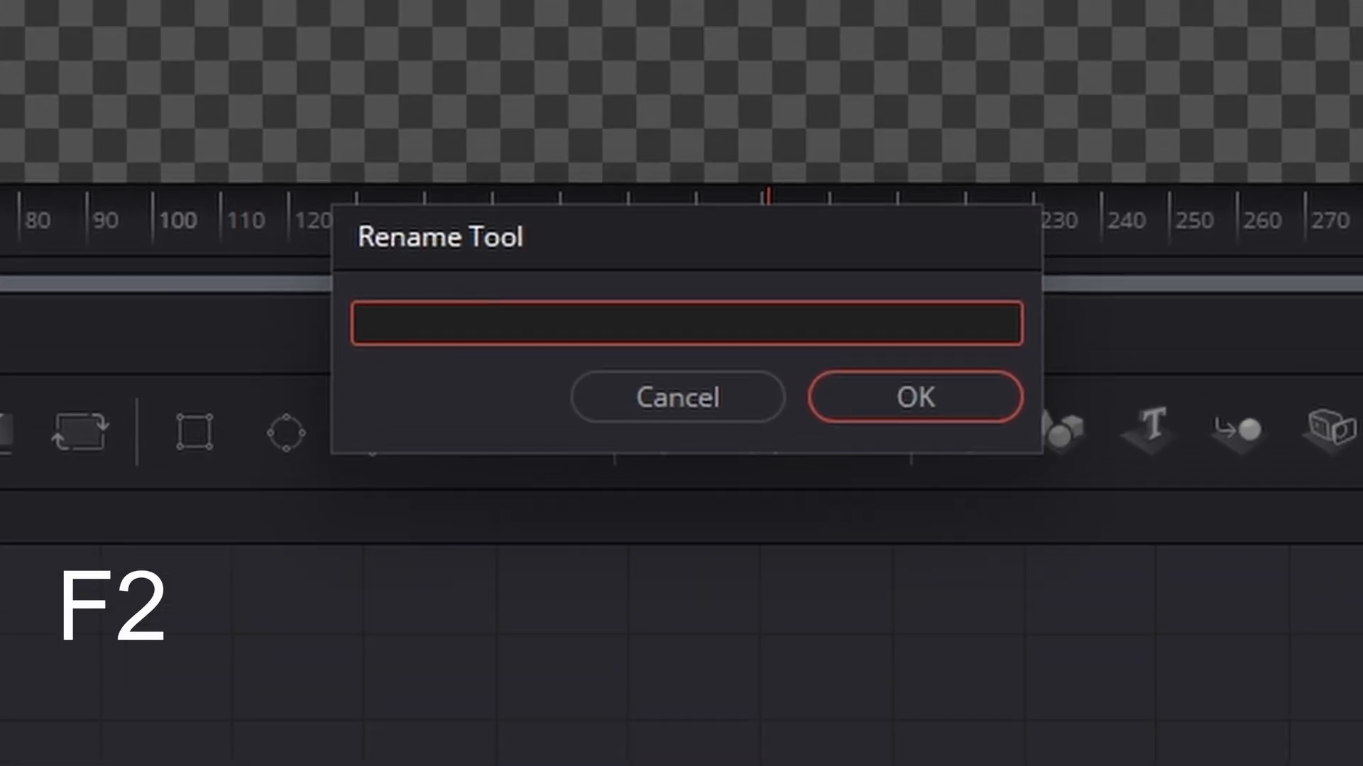
key(Return)
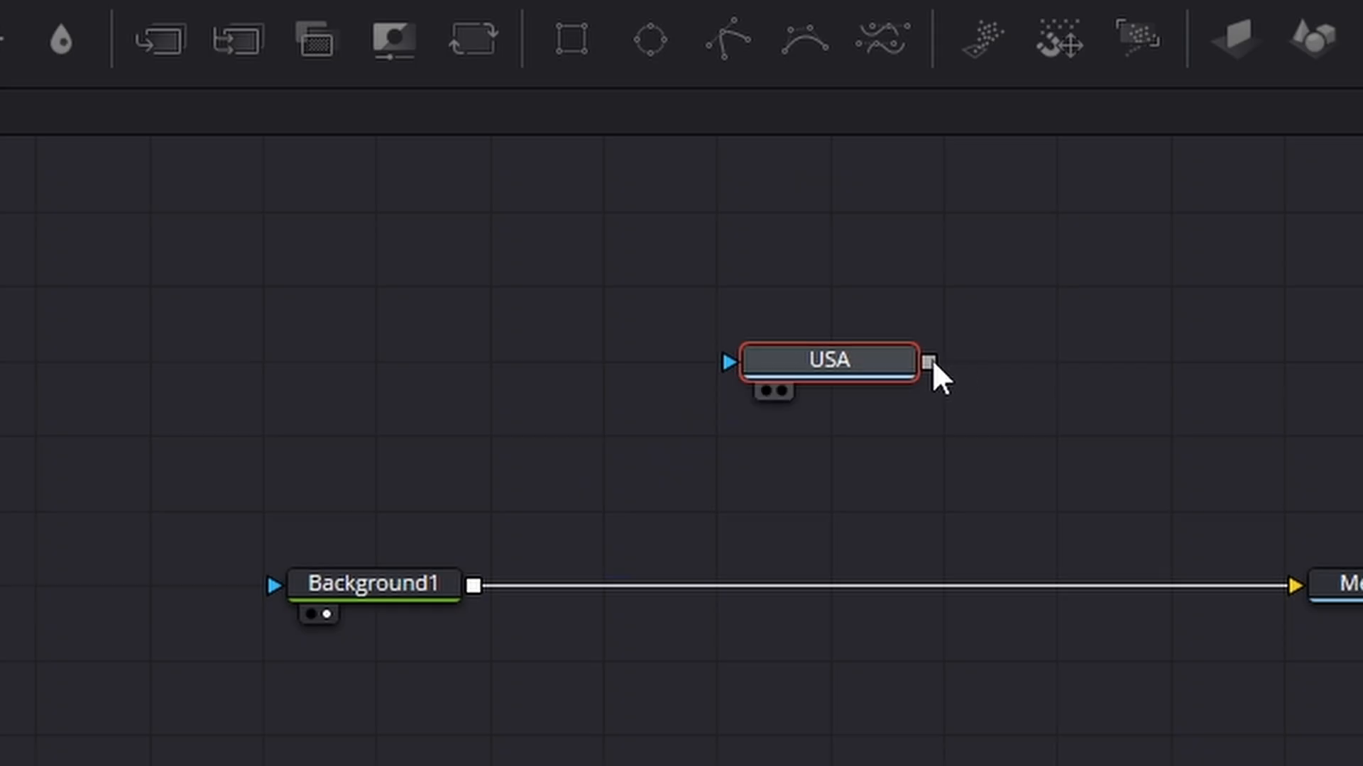
- Merge the USA node over Background1 and widen the vertical gap between USA and the Background1–MediaOut1 row
drag(465, 596, 470, 595)
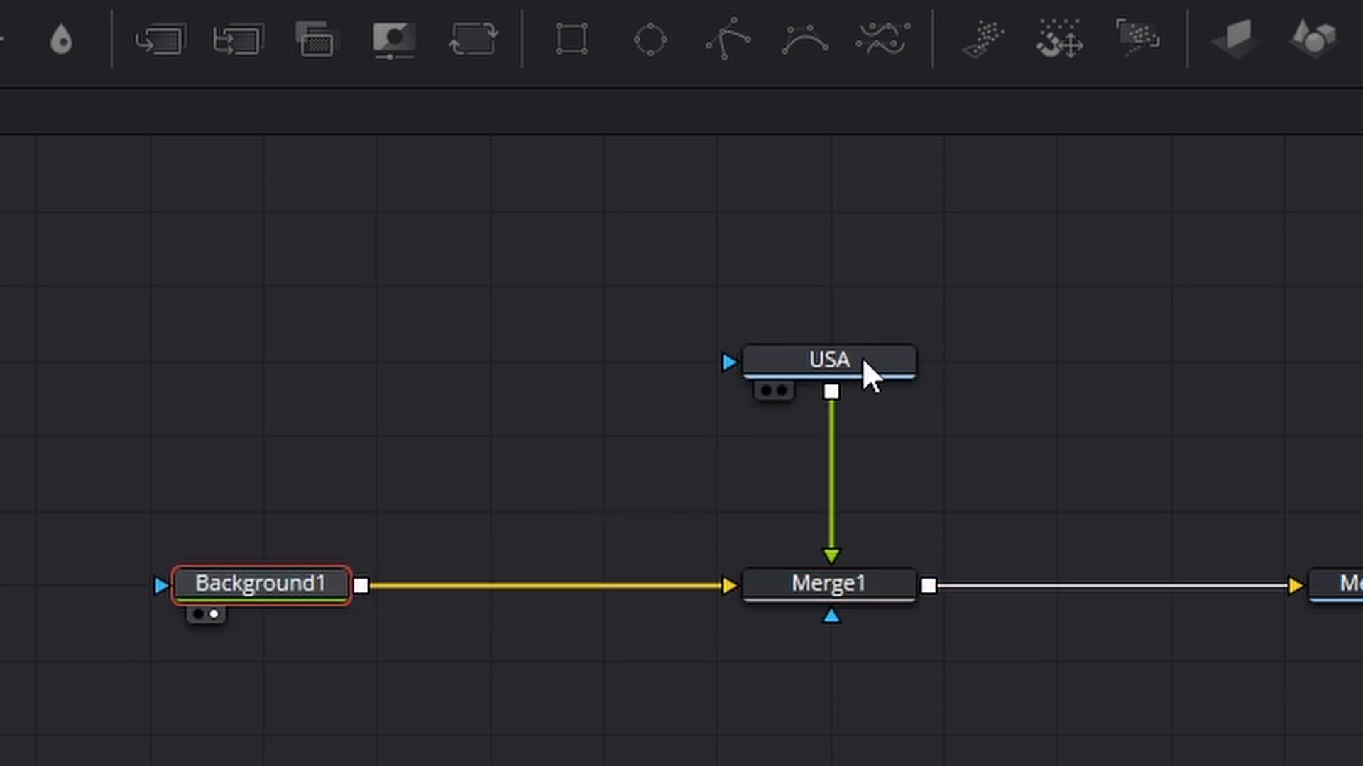
drag(861, 356, 866, 259)
drag(0, 406, 1362, 669)
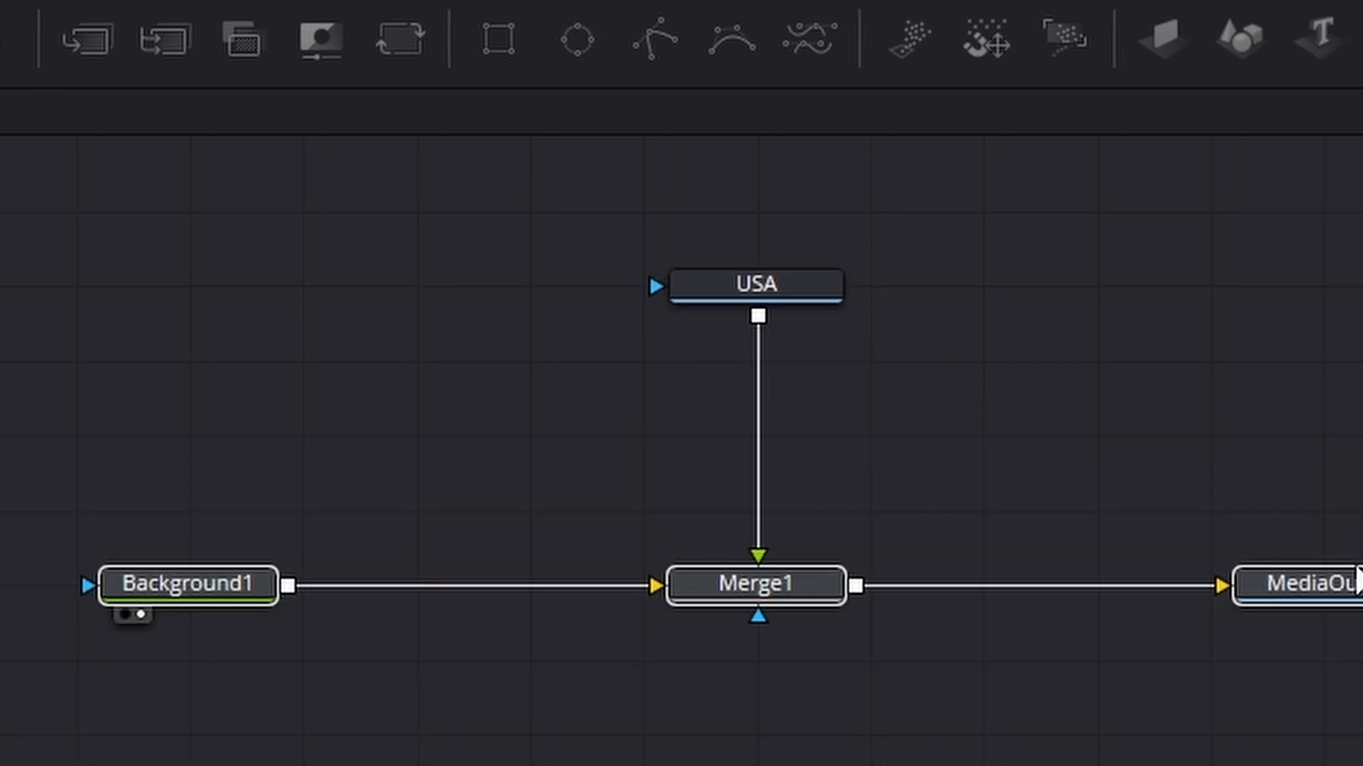
drag(1357, 580, 1344, 648)
click(905, 578)
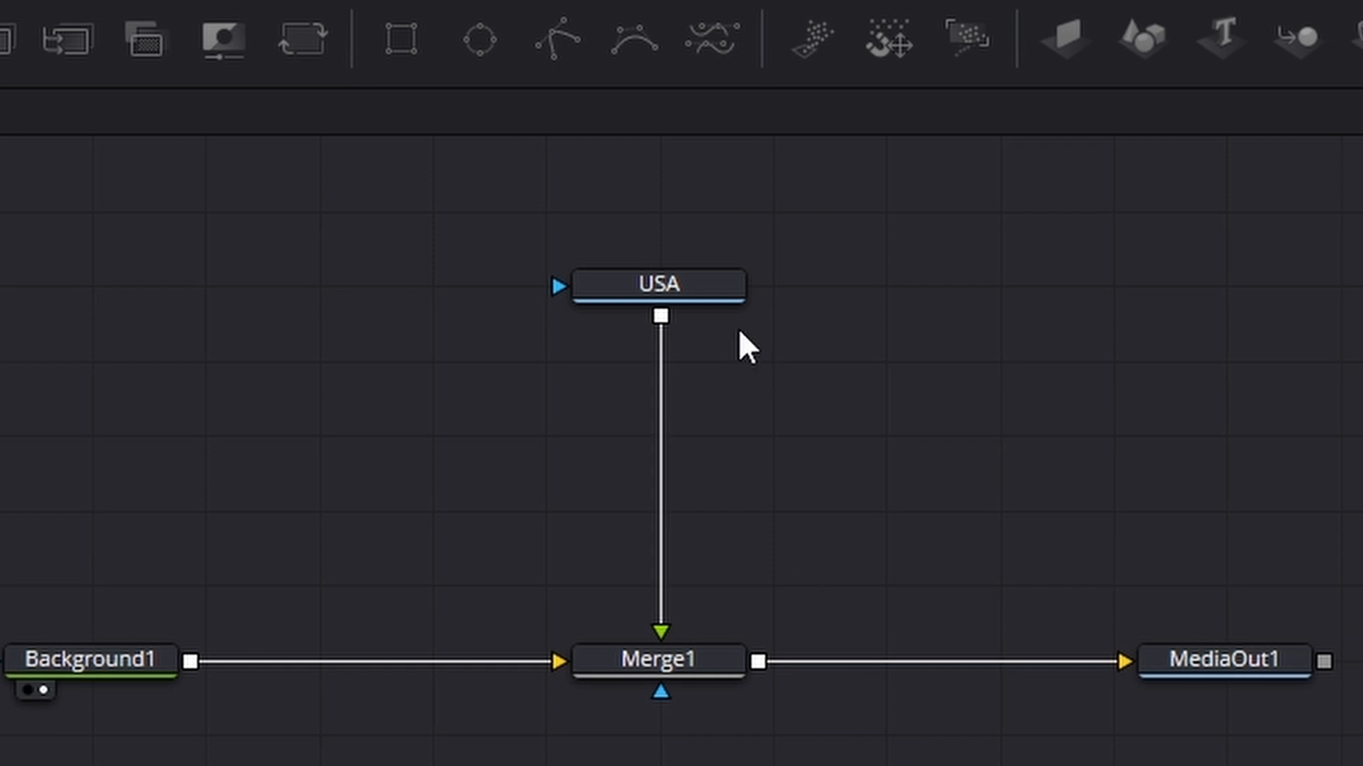
- Add a Waviness effect between the USA node and Merge1
click(718, 292)
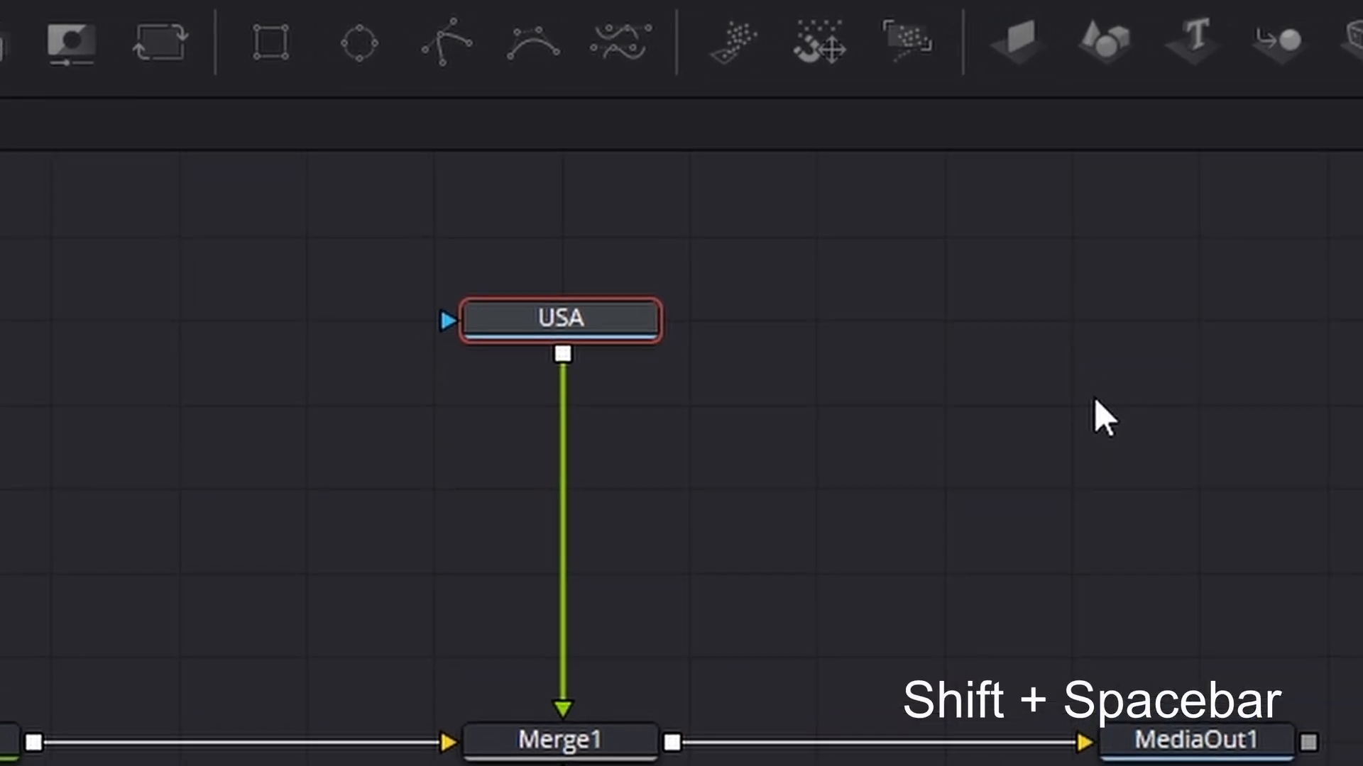
key(shift+space)
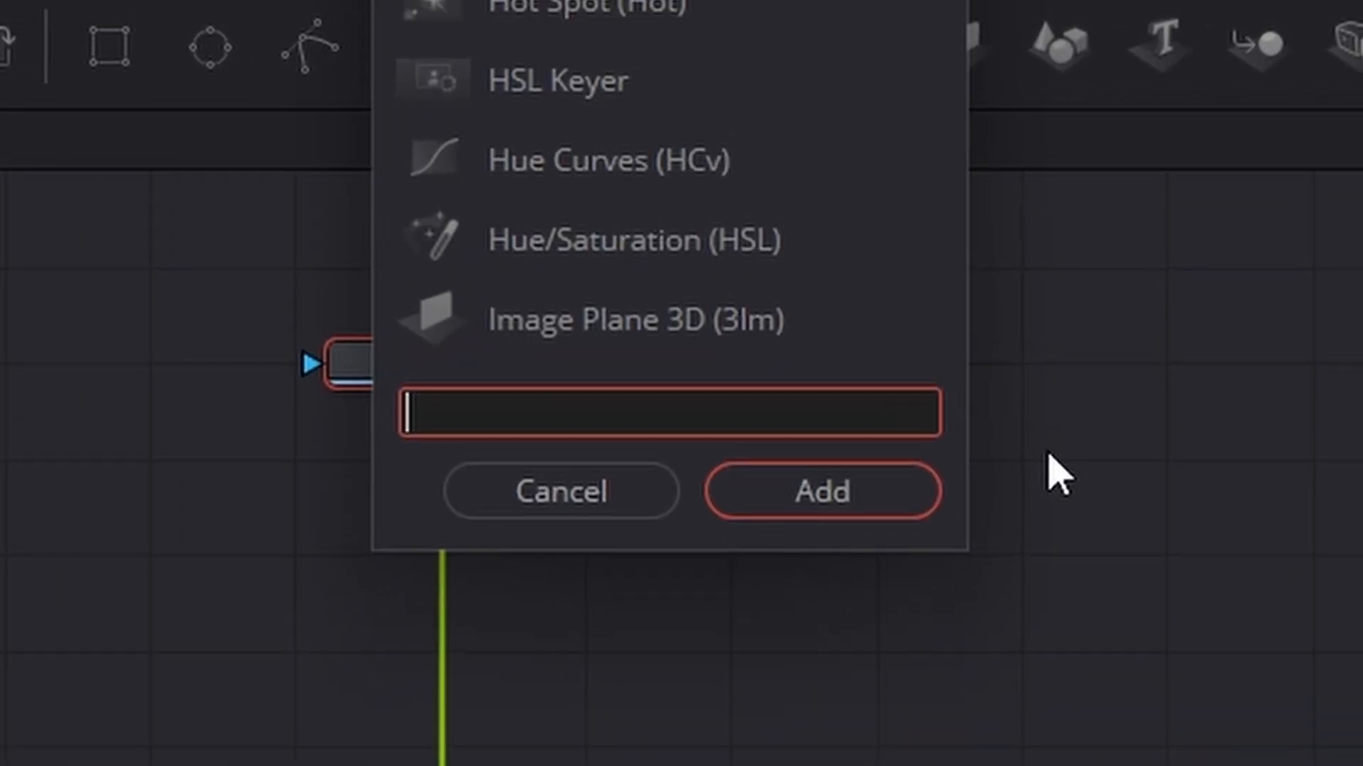
text(wav)
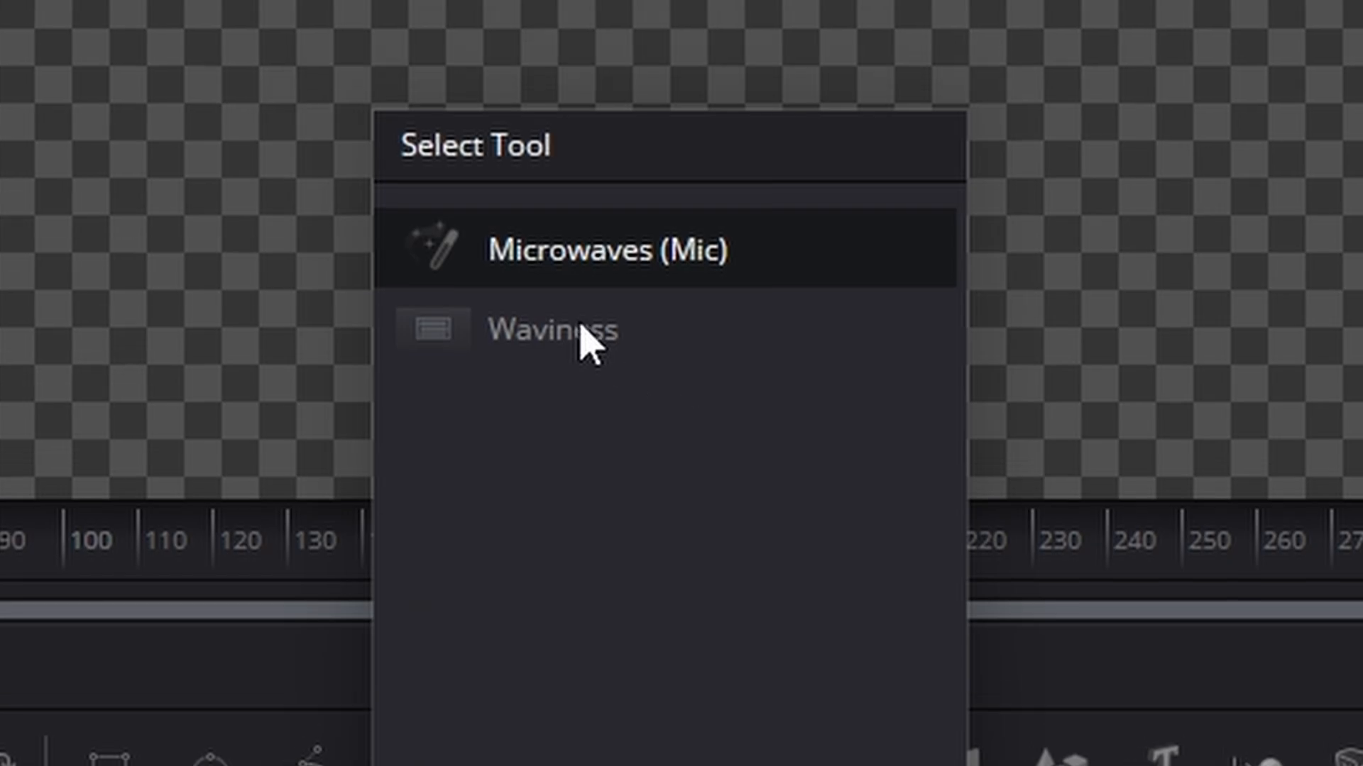
click(581, 324)
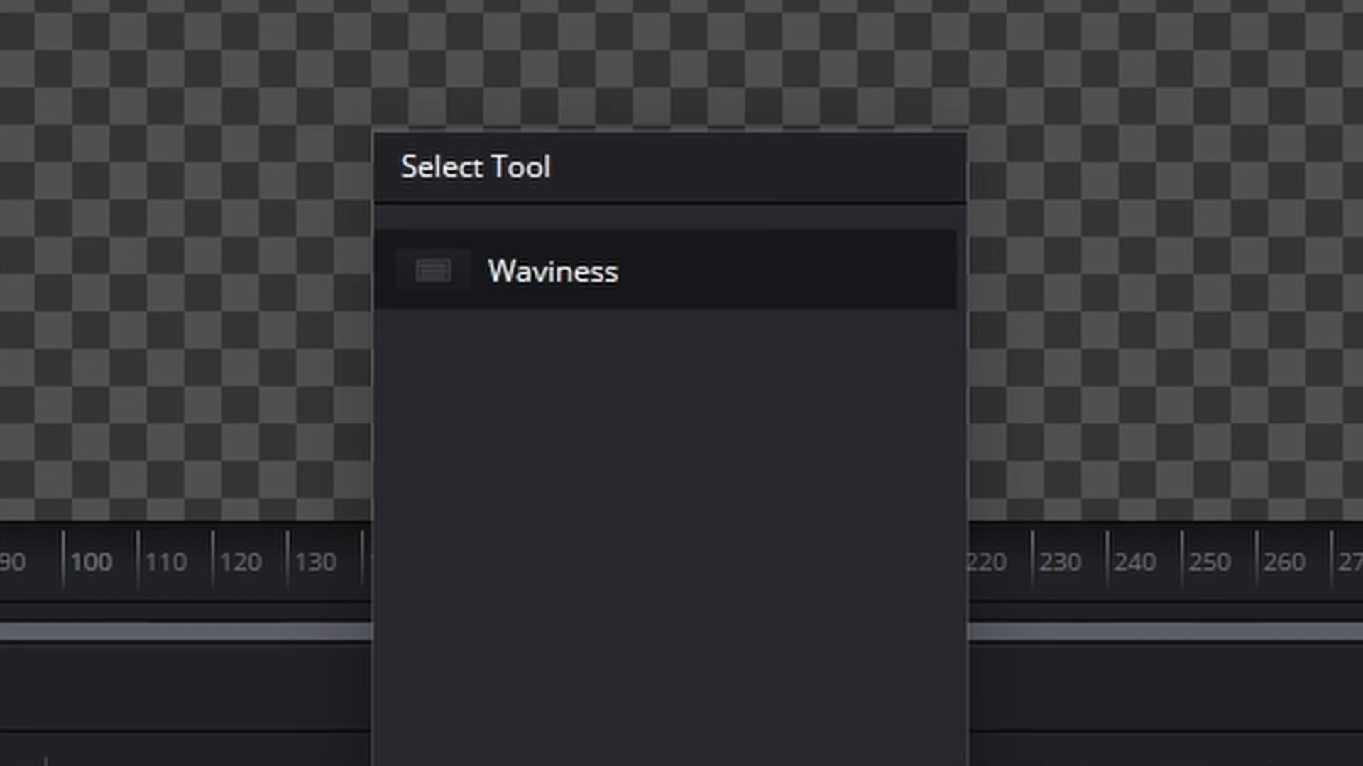
key(Return)
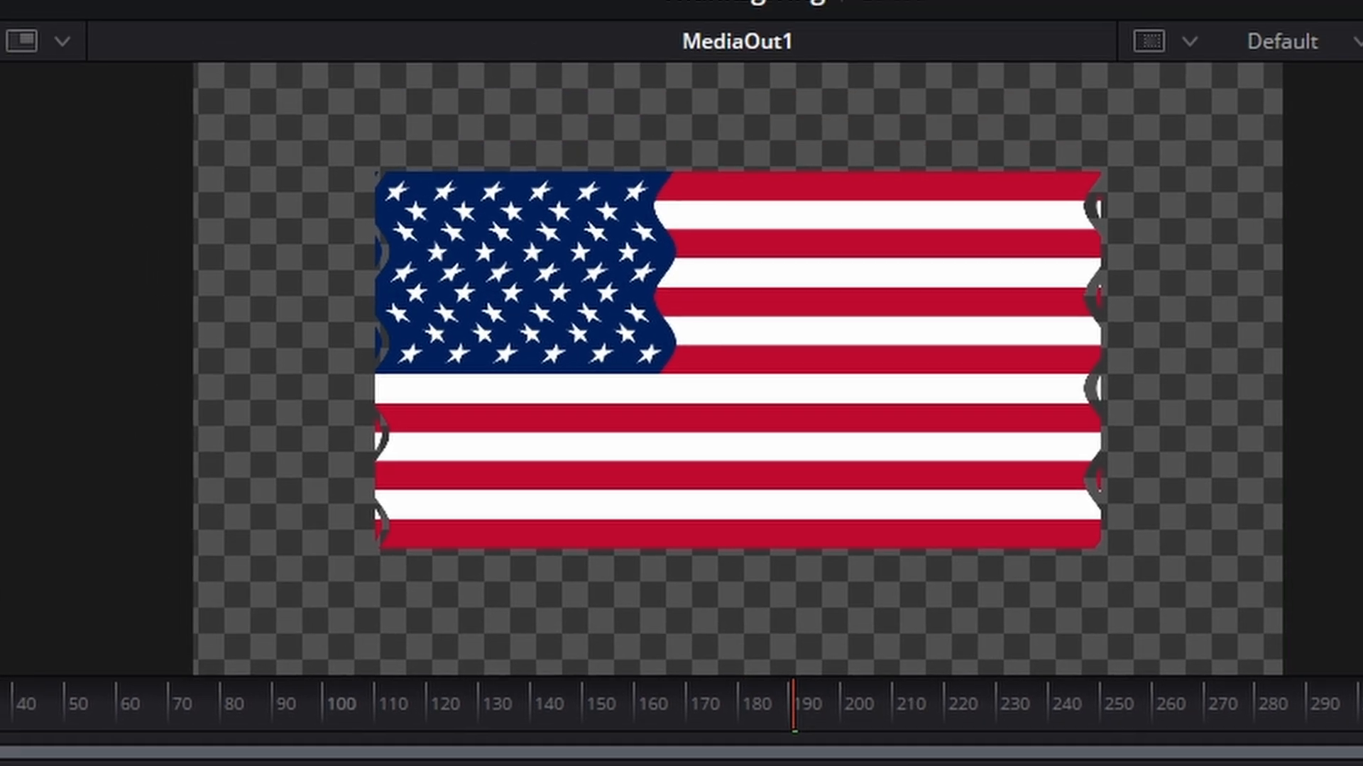
- Set the waviness type to Horizontal and scrub through the timeline to preview the flag's waves
drag(172, 710, 930, 713)
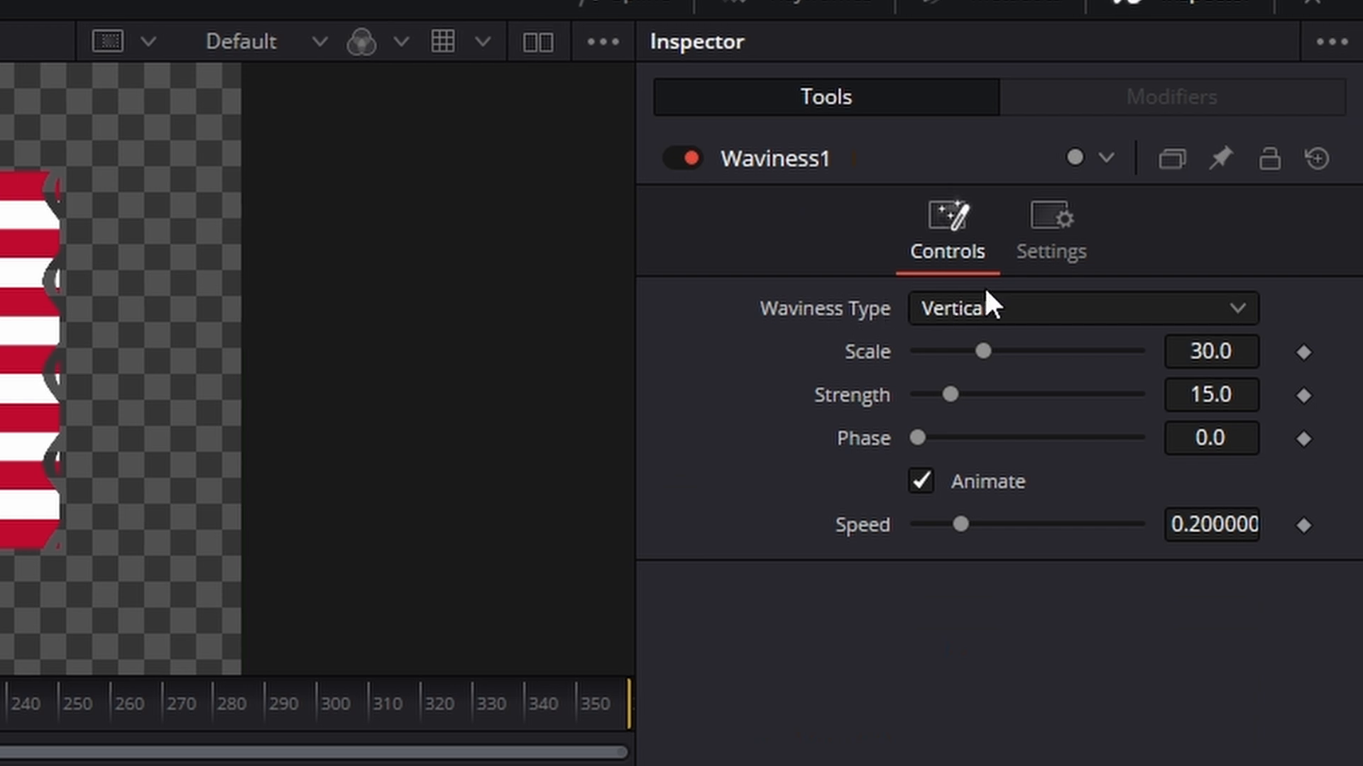
click(990, 301)
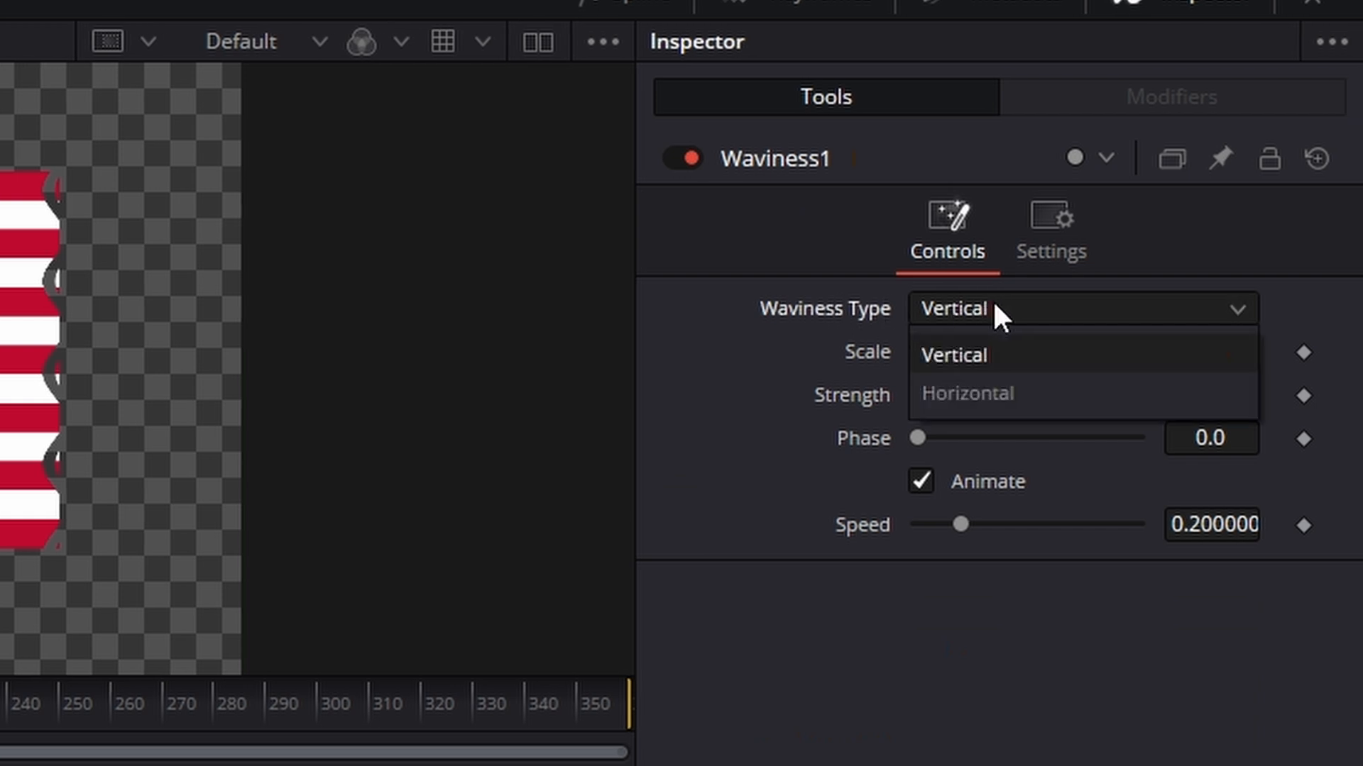
click(1040, 390)
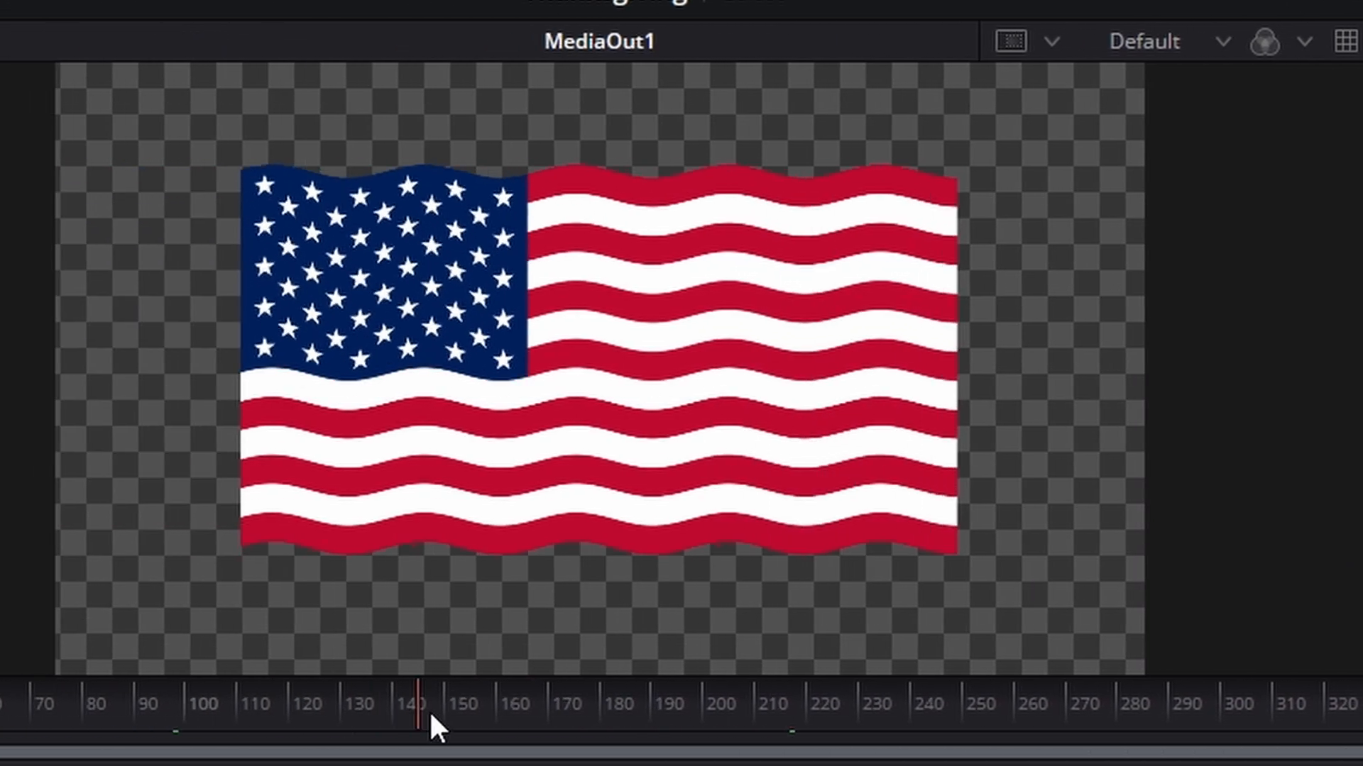
drag(430, 712, 474, 713)
drag(474, 713, 397, 711)
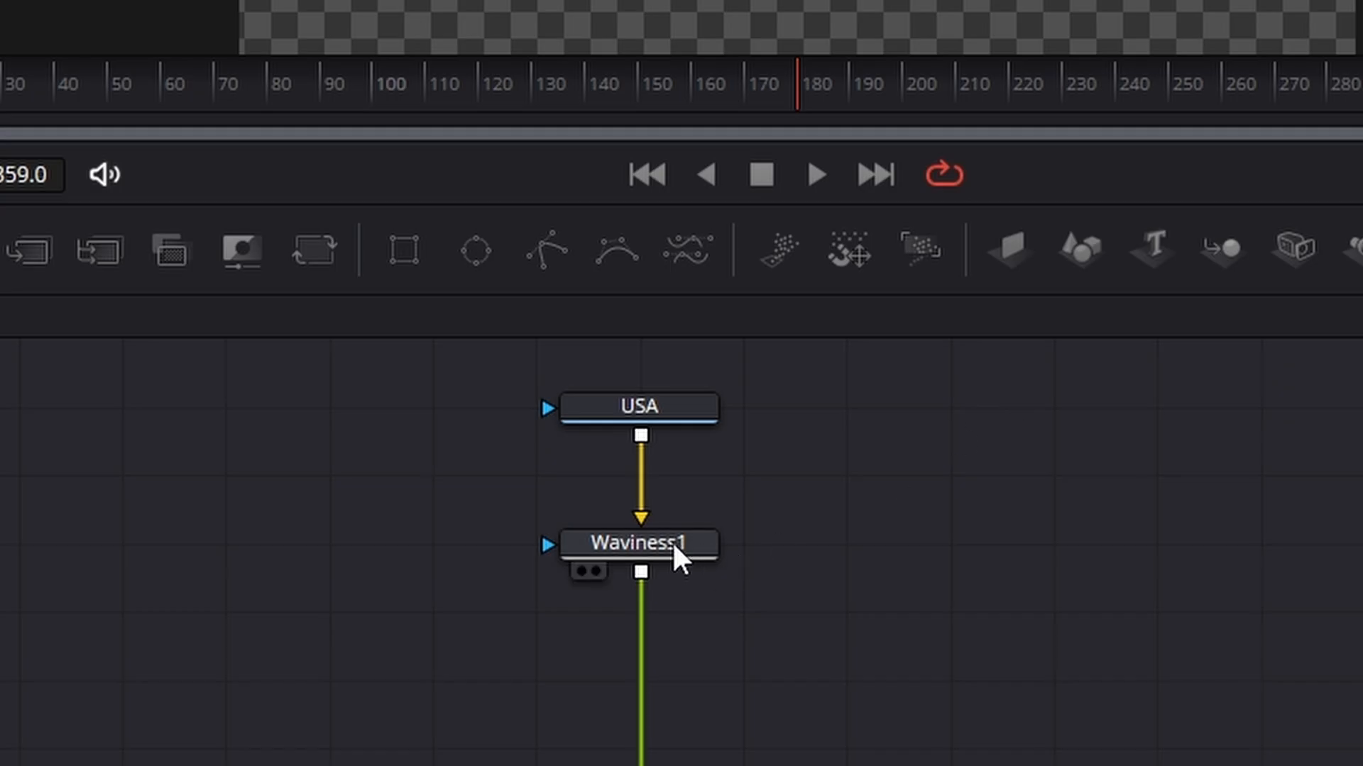
- Add a Grid Warp node after Waviness1
mouse_move(673, 542)
mouse_down()
mouse_move(666, 496)
mouse_move(667, 550)
mouse_up()
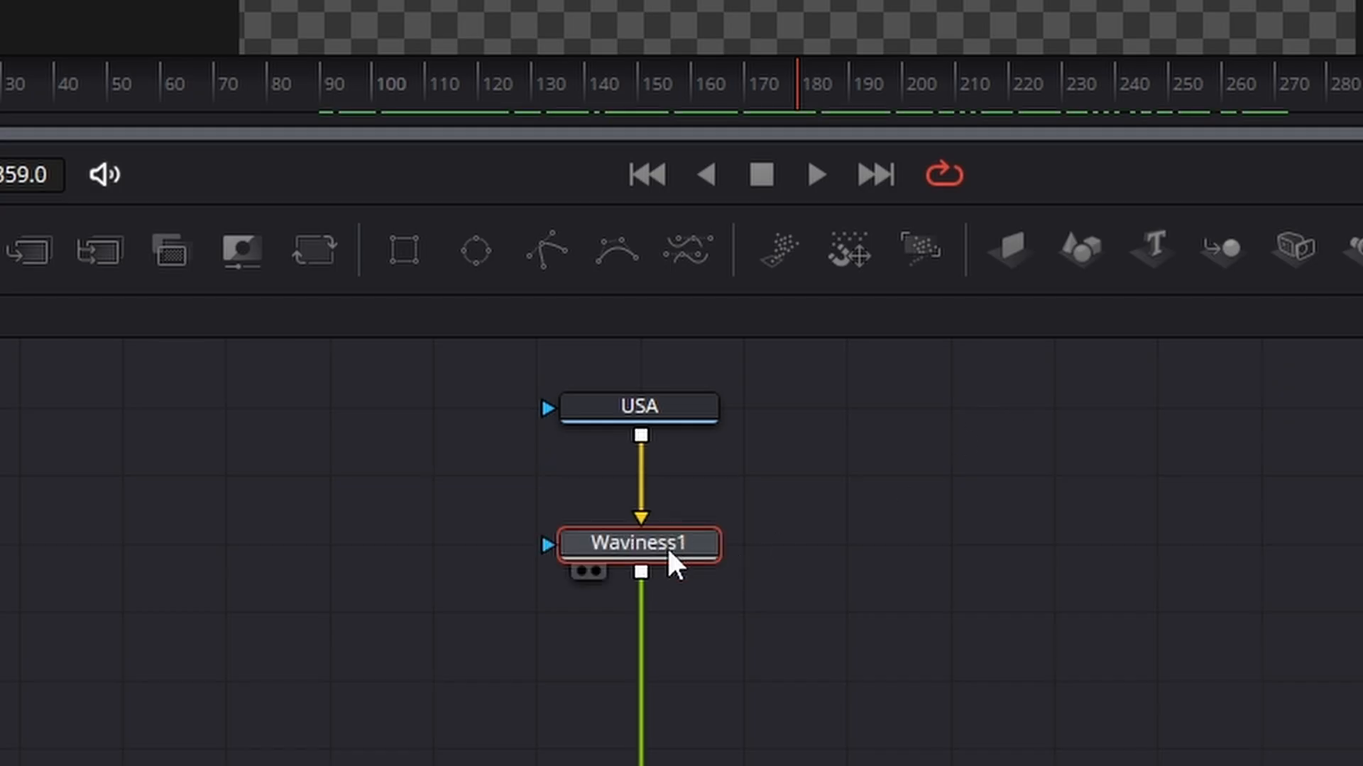
key(shift+space)
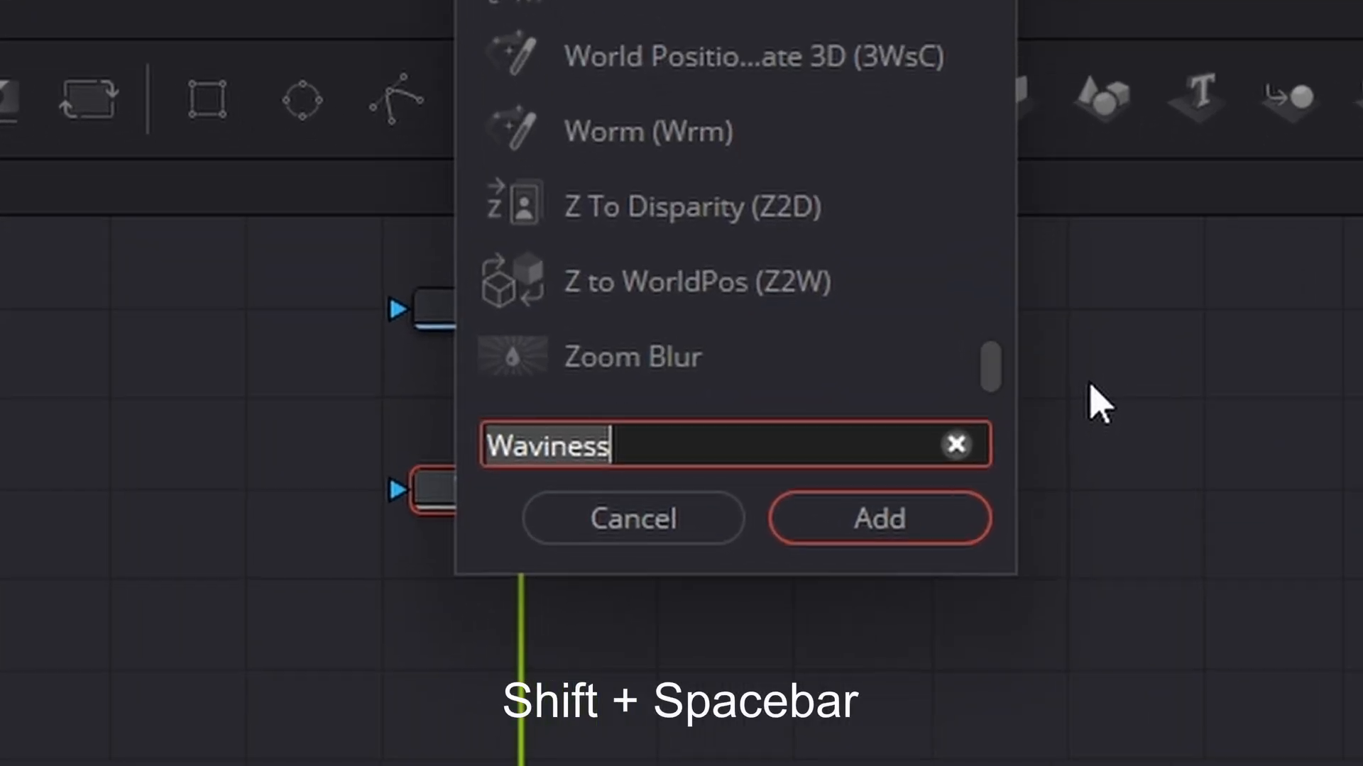
key(BackSpace)
text(gri)
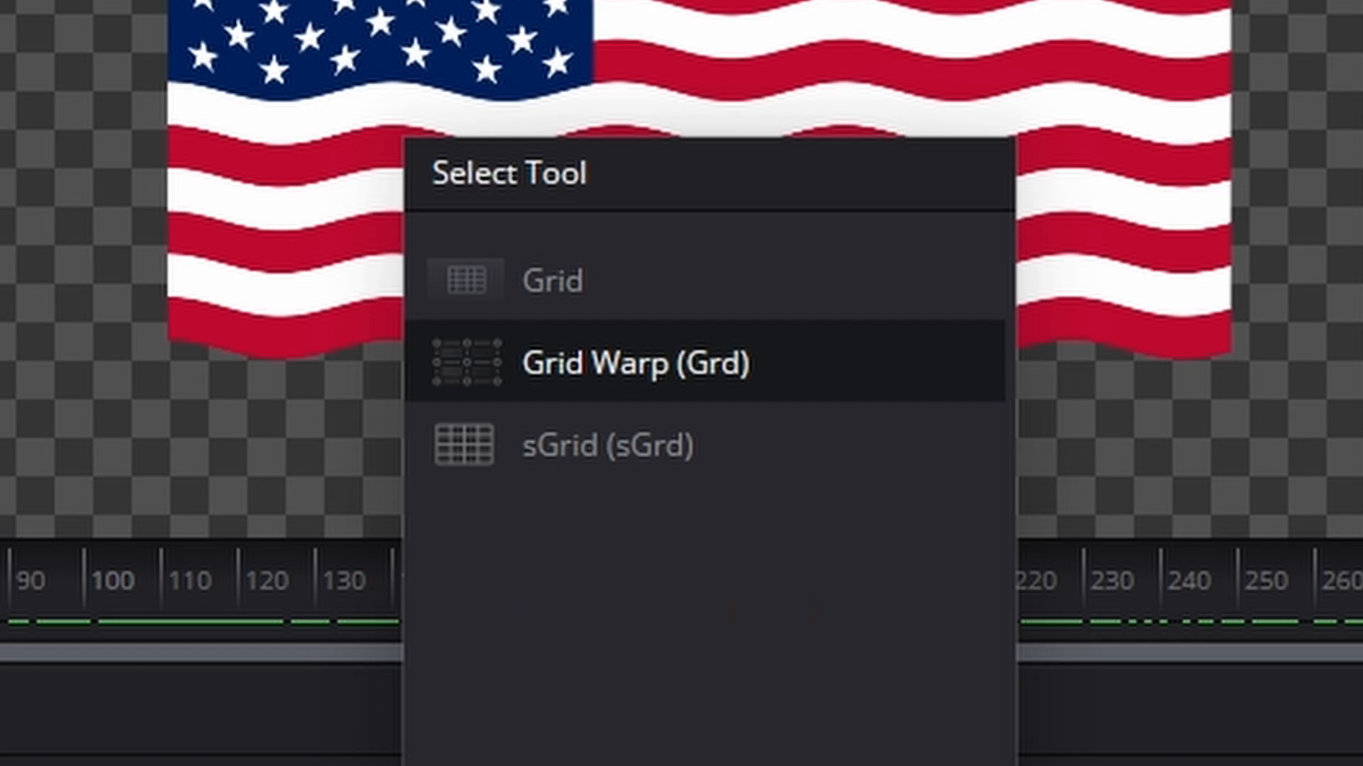
key(Return)
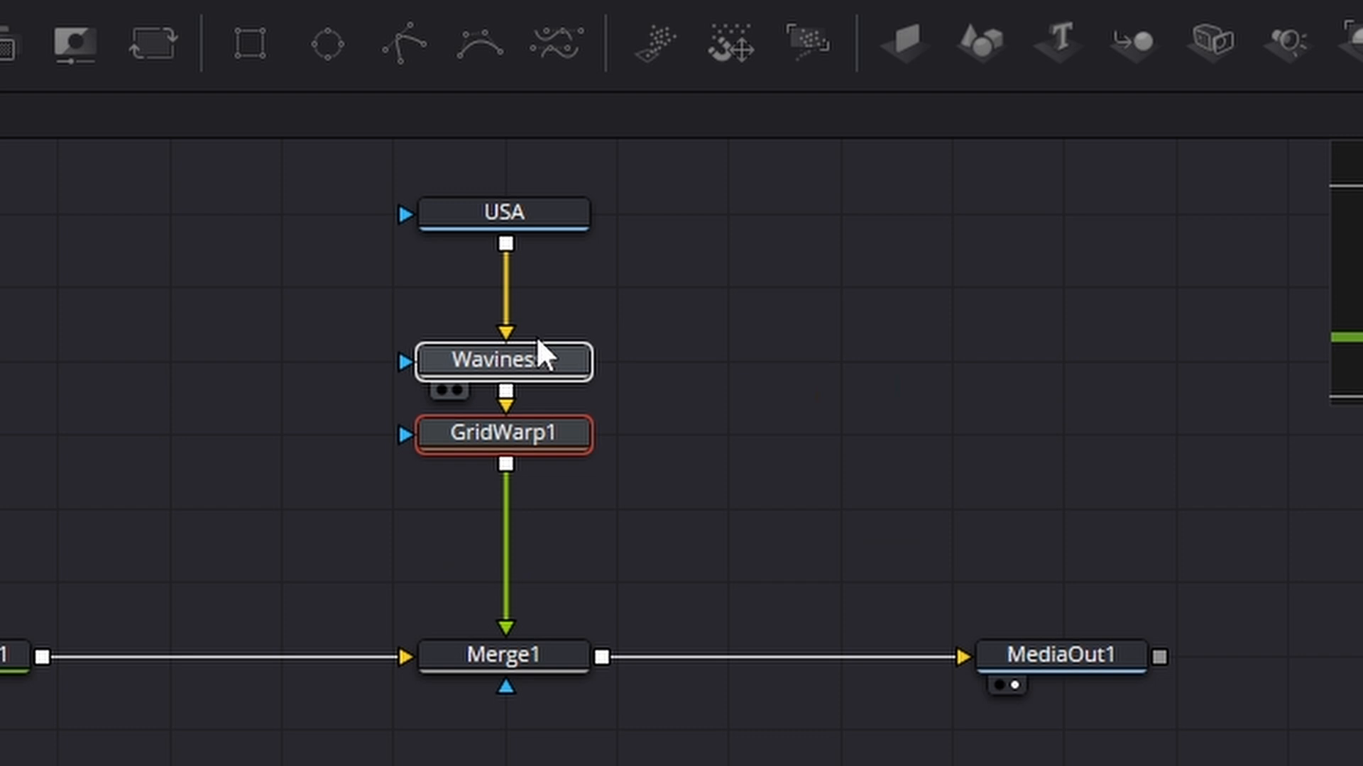
click(537, 351)
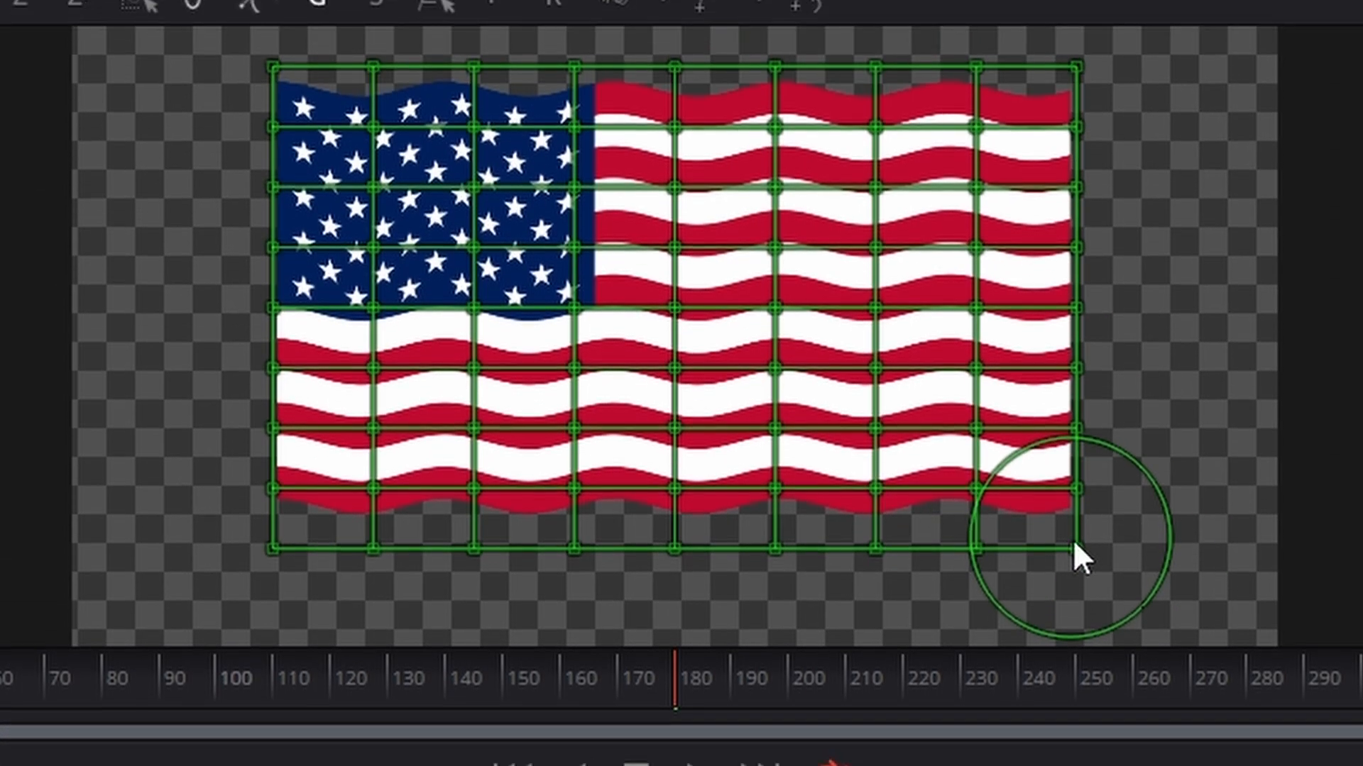
- Try distorting the flag by pulling the two lower corner points of the warp mesh inward
drag(1071, 570, 1015, 526)
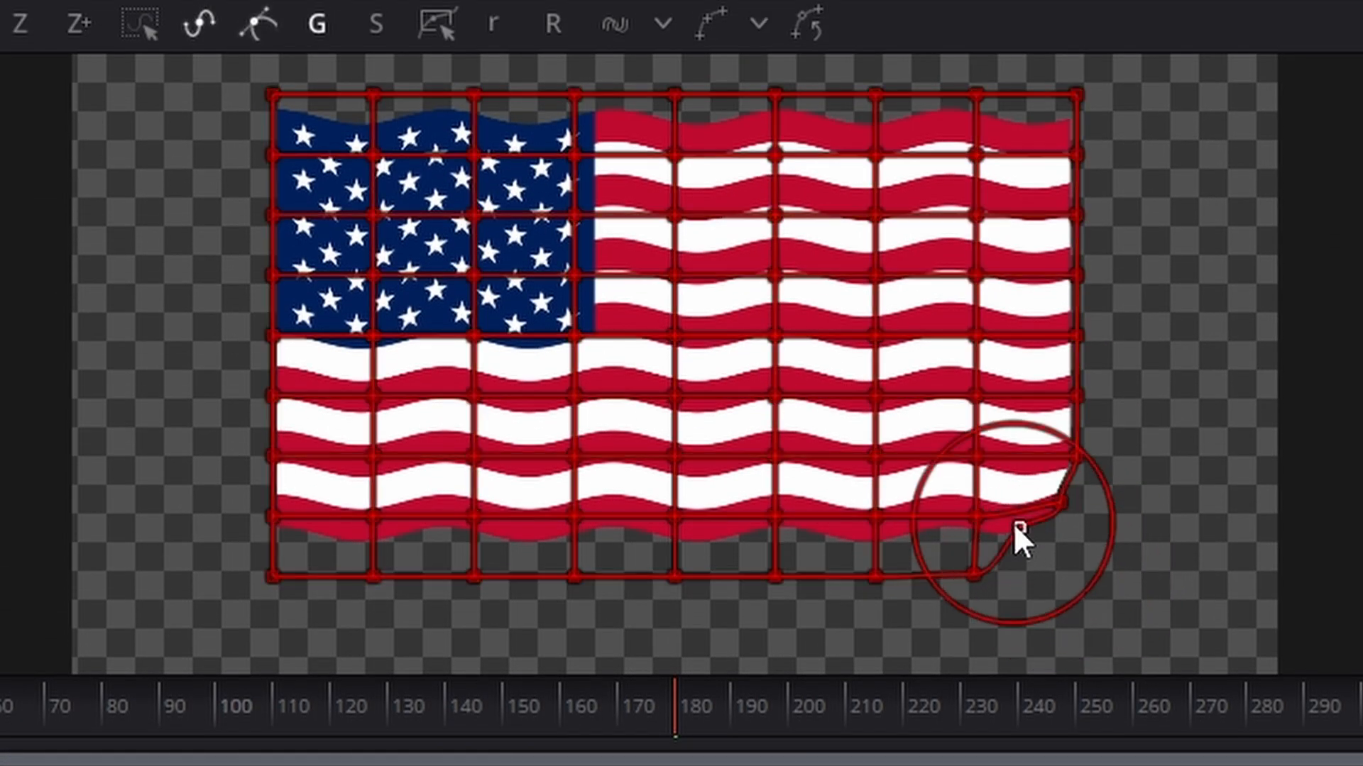
drag(271, 576, 321, 536)
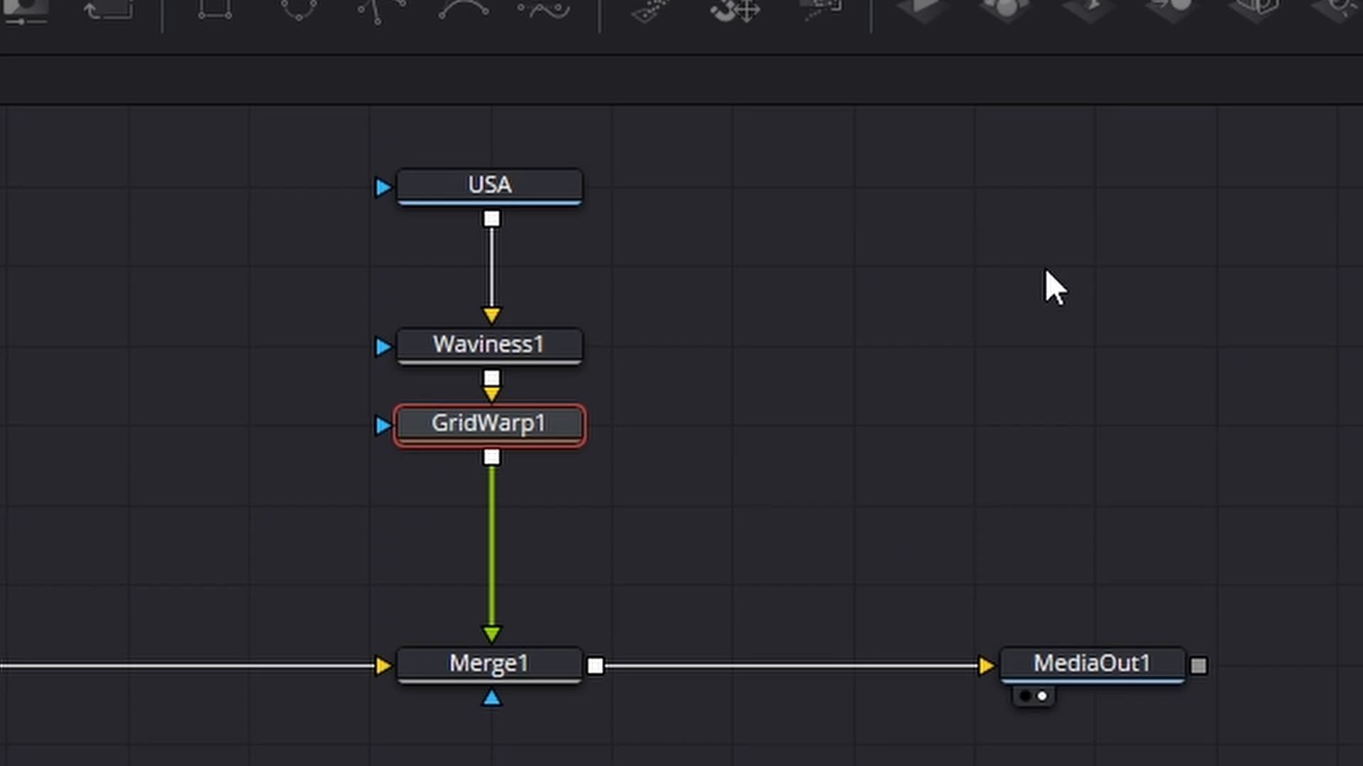
- Enable mesh animation on GridWarp1 and insert a Perturb modifier on it
right_click(735, 455)
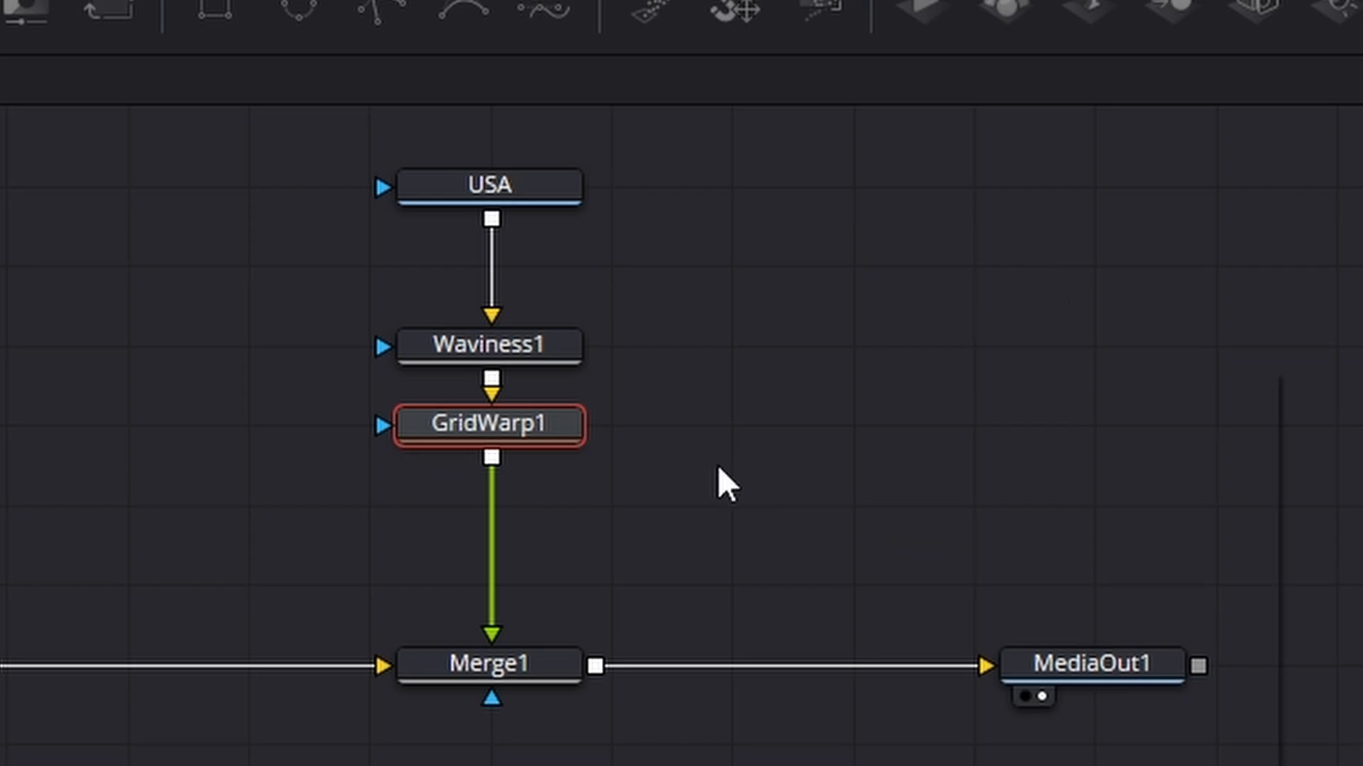
click(543, 431)
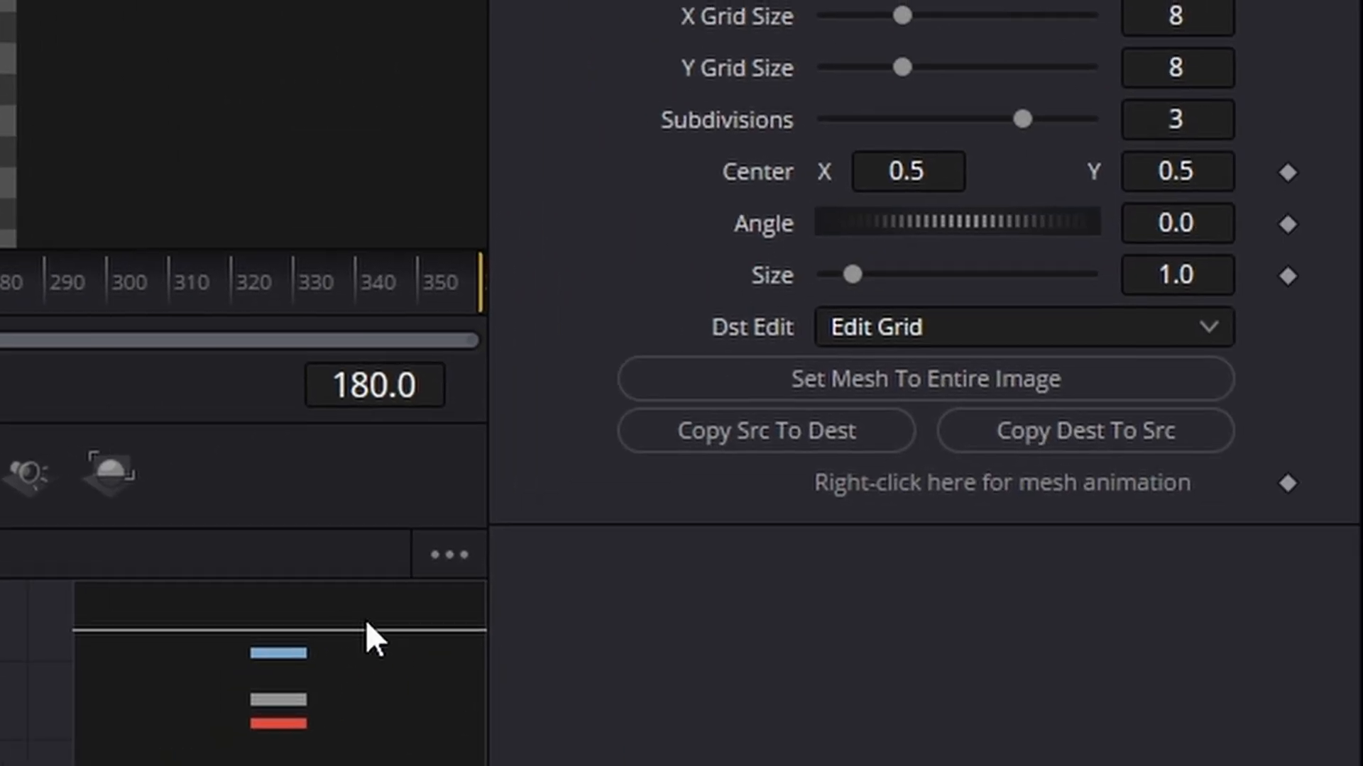
click(1292, 483)
right_click(1292, 482)
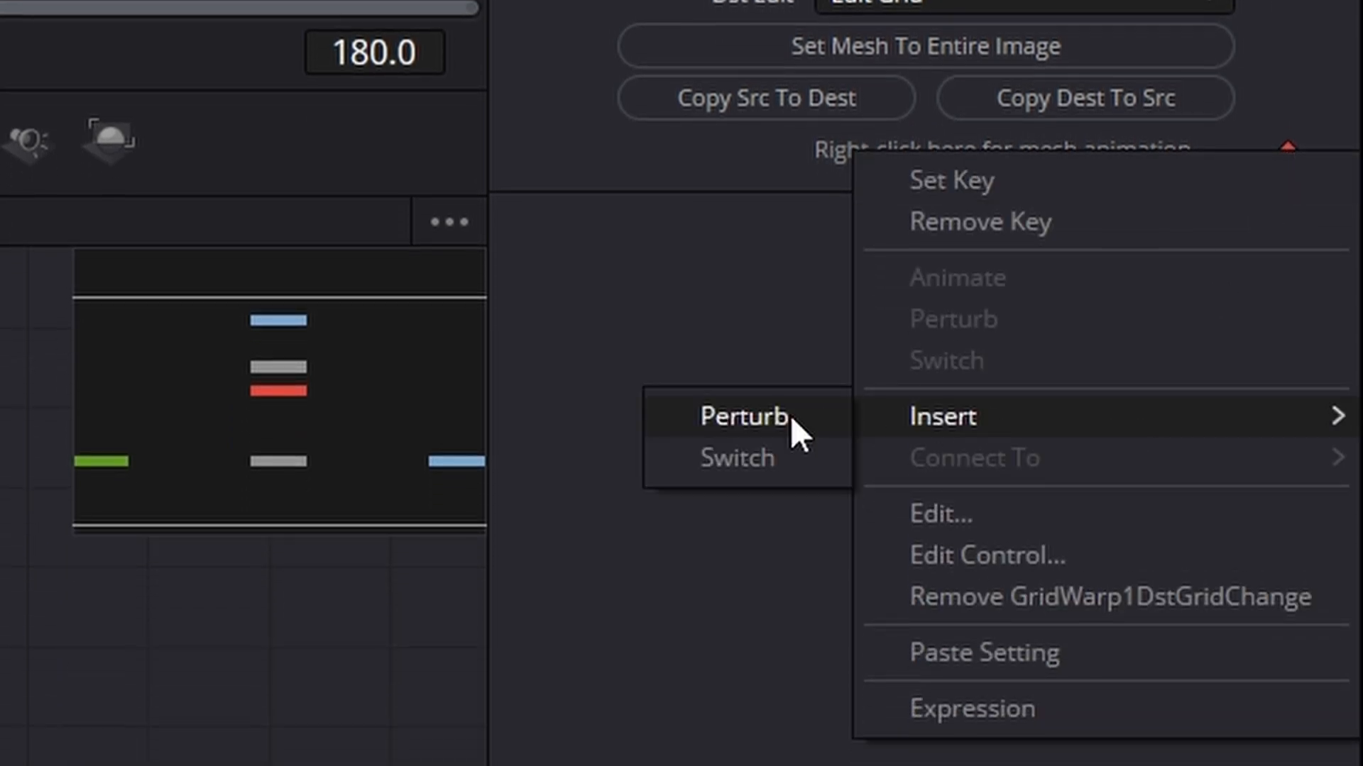
click(790, 416)
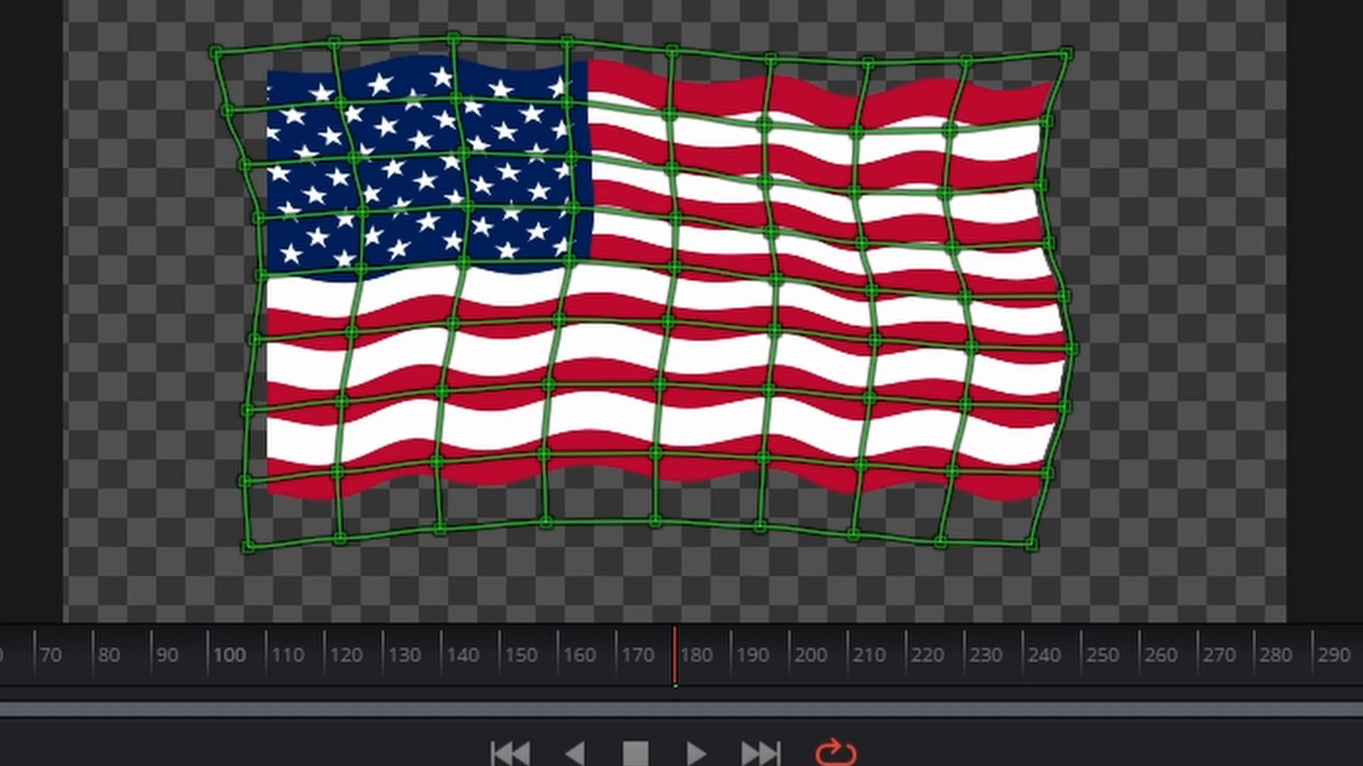
- Hide the warp mesh overlay and preview the perturbed flag along the timeline, returning to frame 0
click(103, 762)
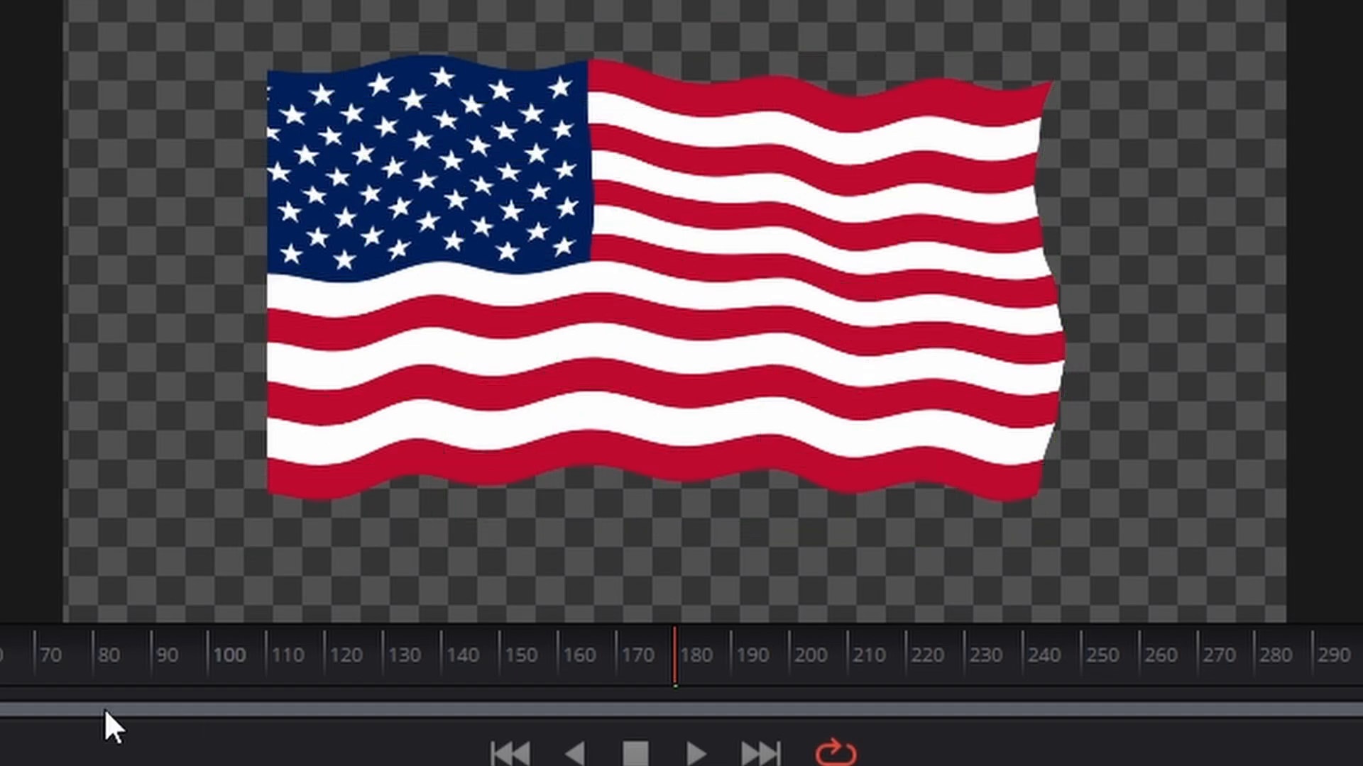
drag(192, 677, 848, 663)
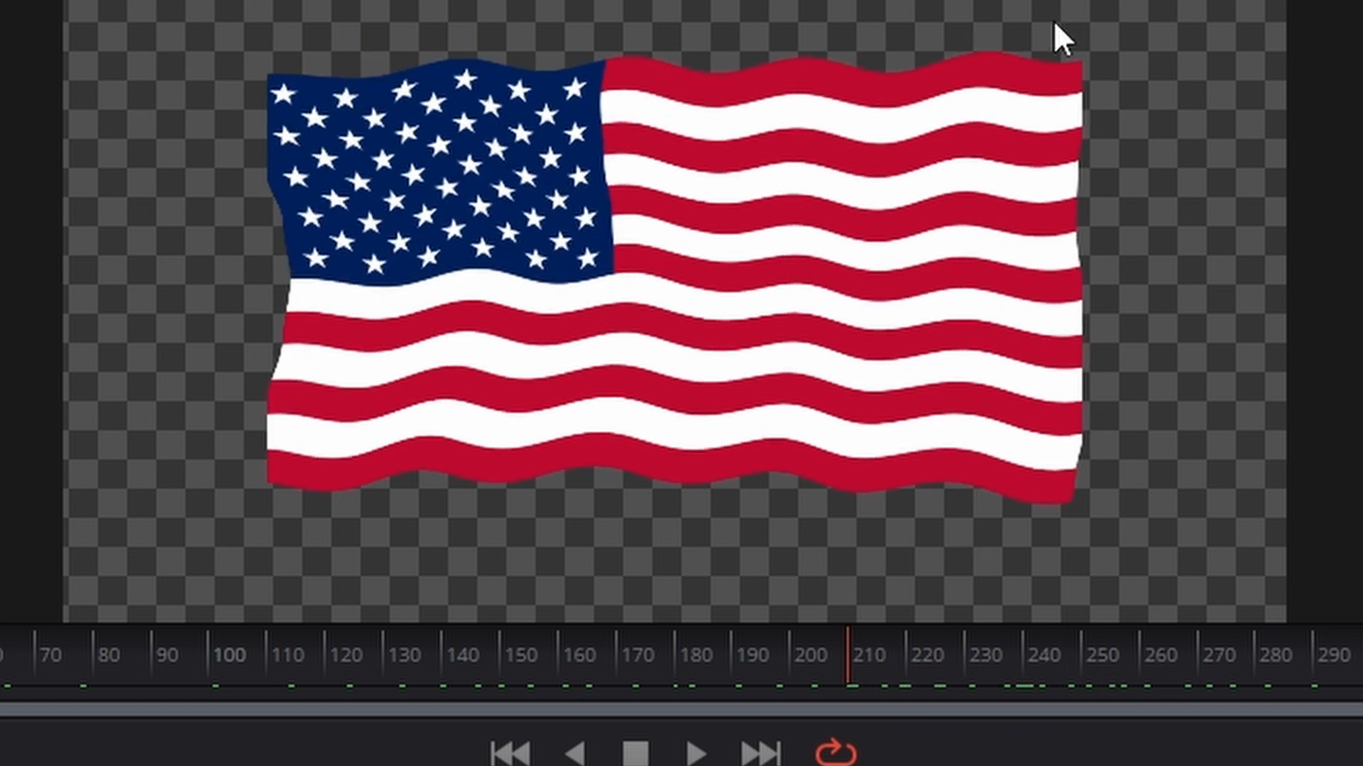
drag(878, 661, 0, 632)
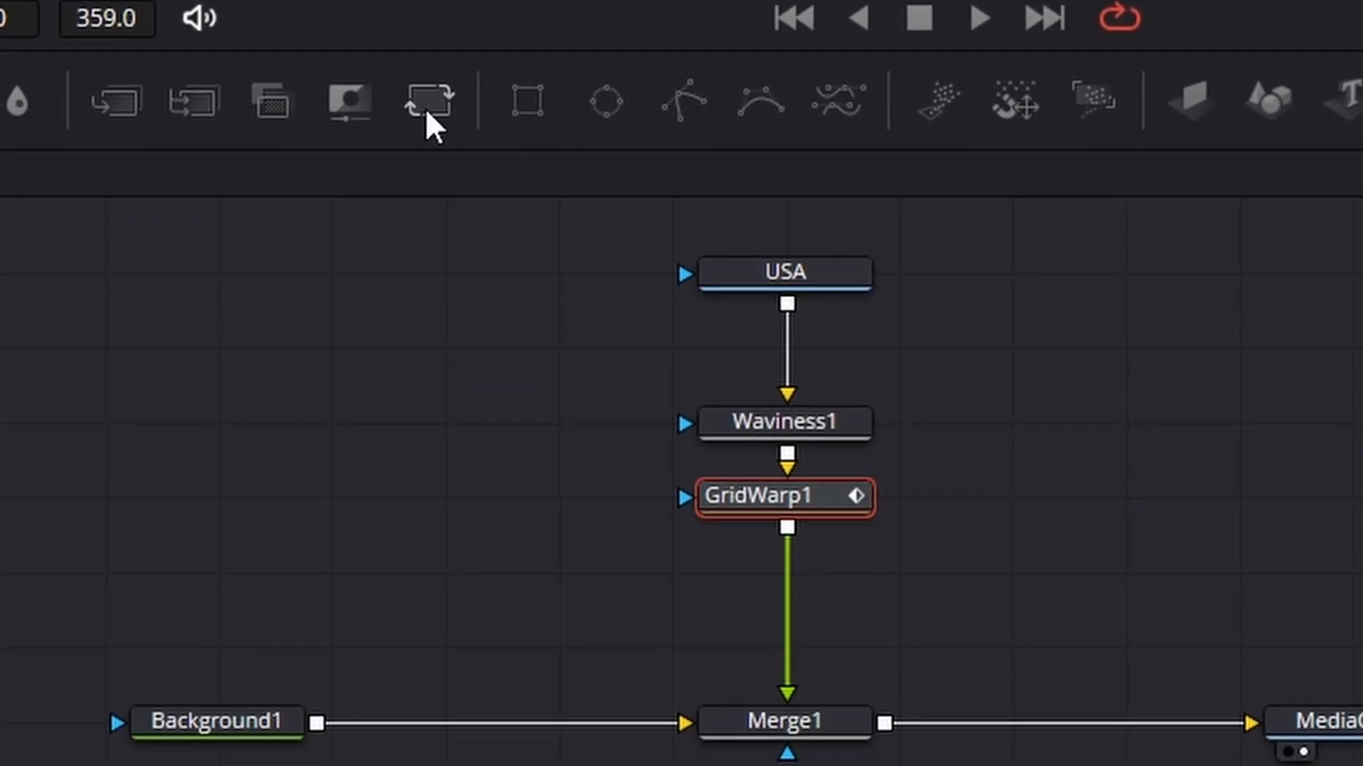
- Add a Transform node after GridWarp1 and modify its angle with Perturb
click(426, 99)
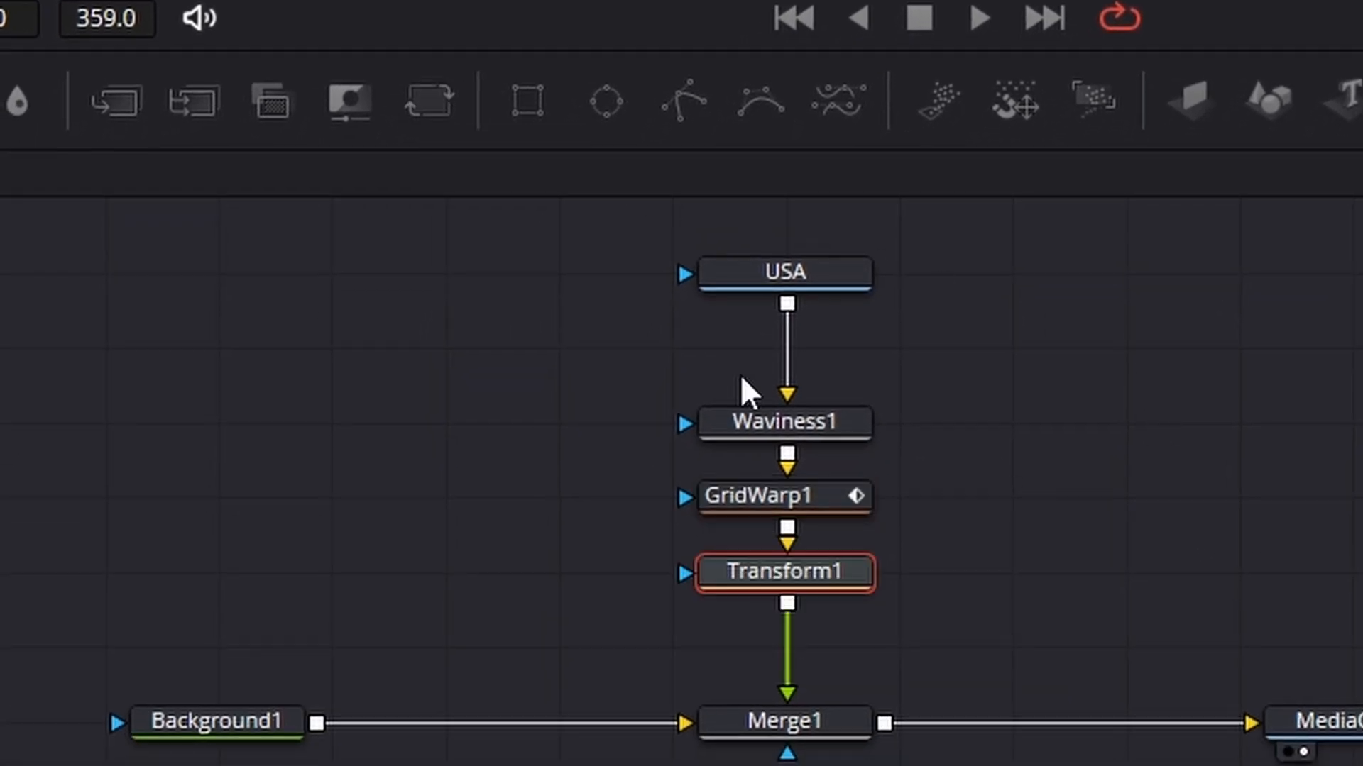
click(829, 568)
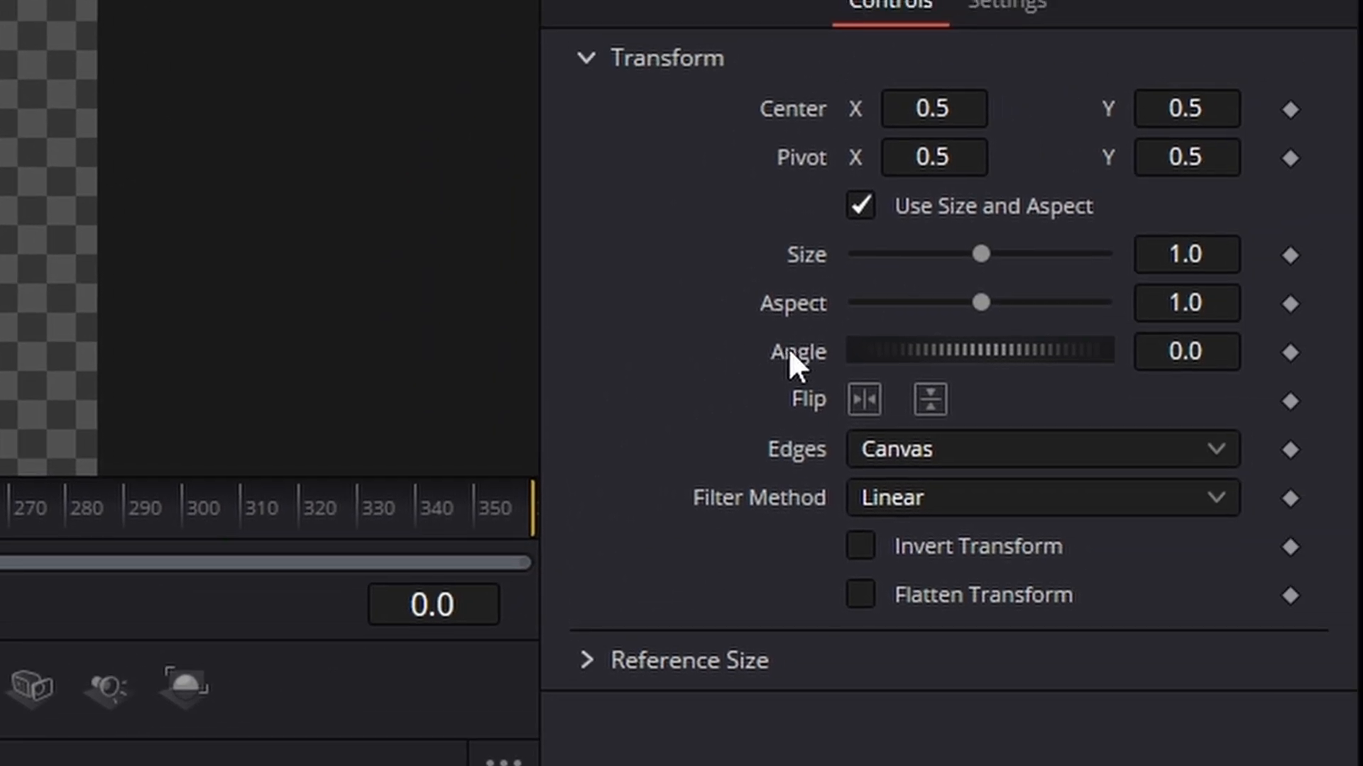
right_click(789, 351)
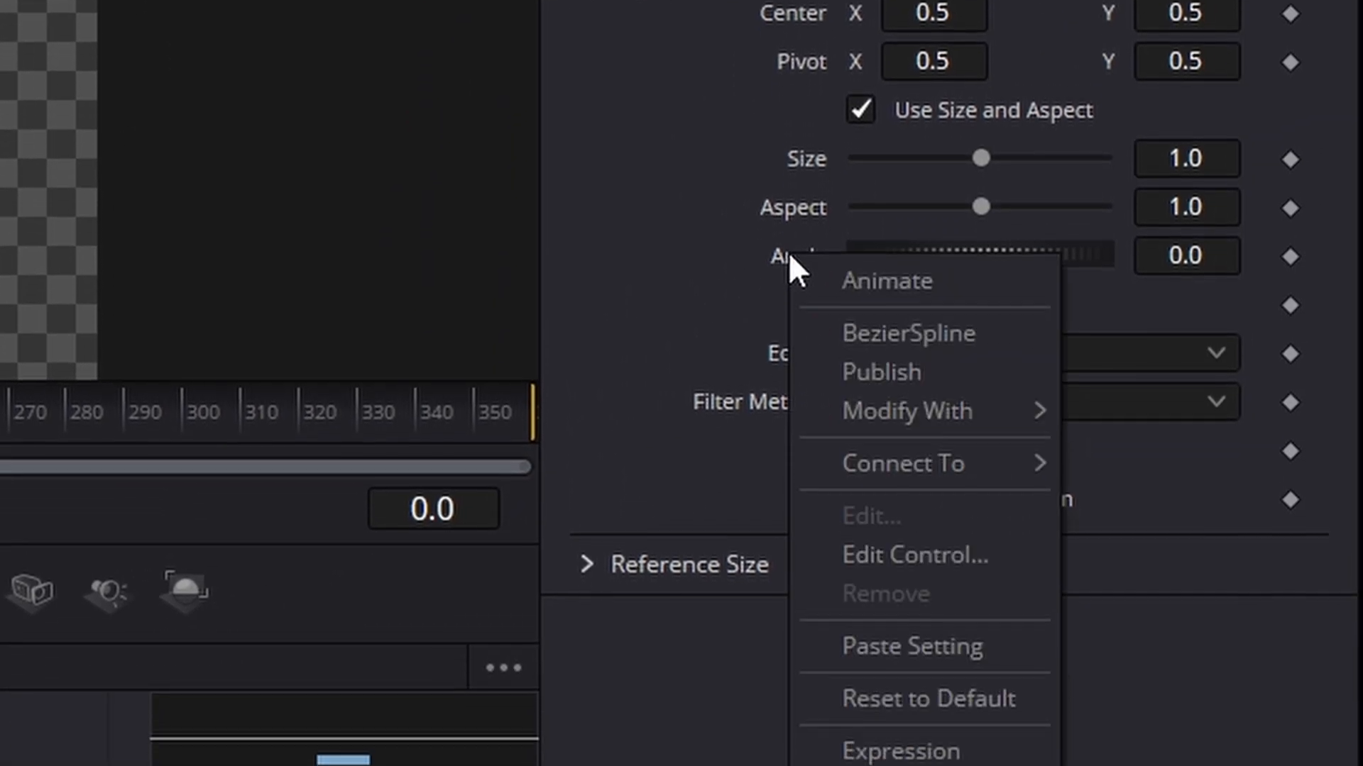
mouse_move(872, 355)
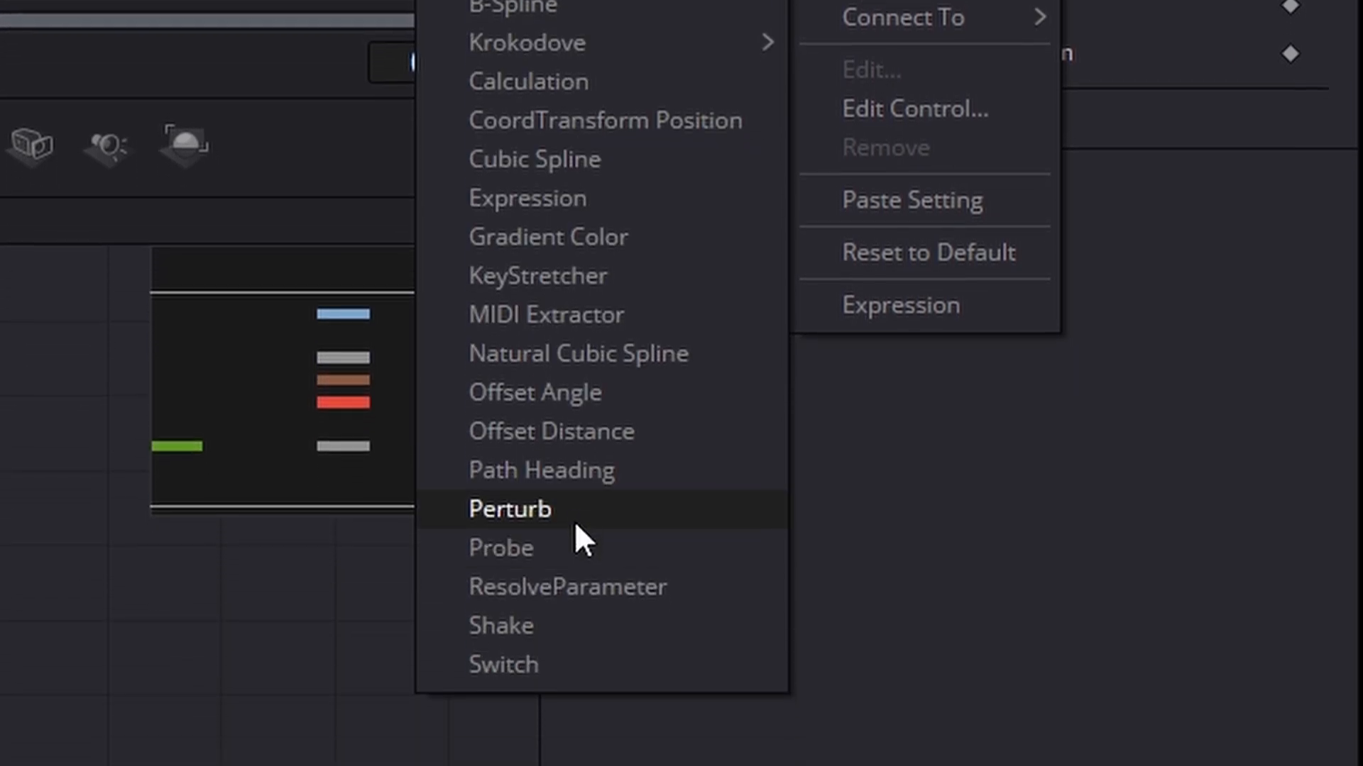
click(573, 511)
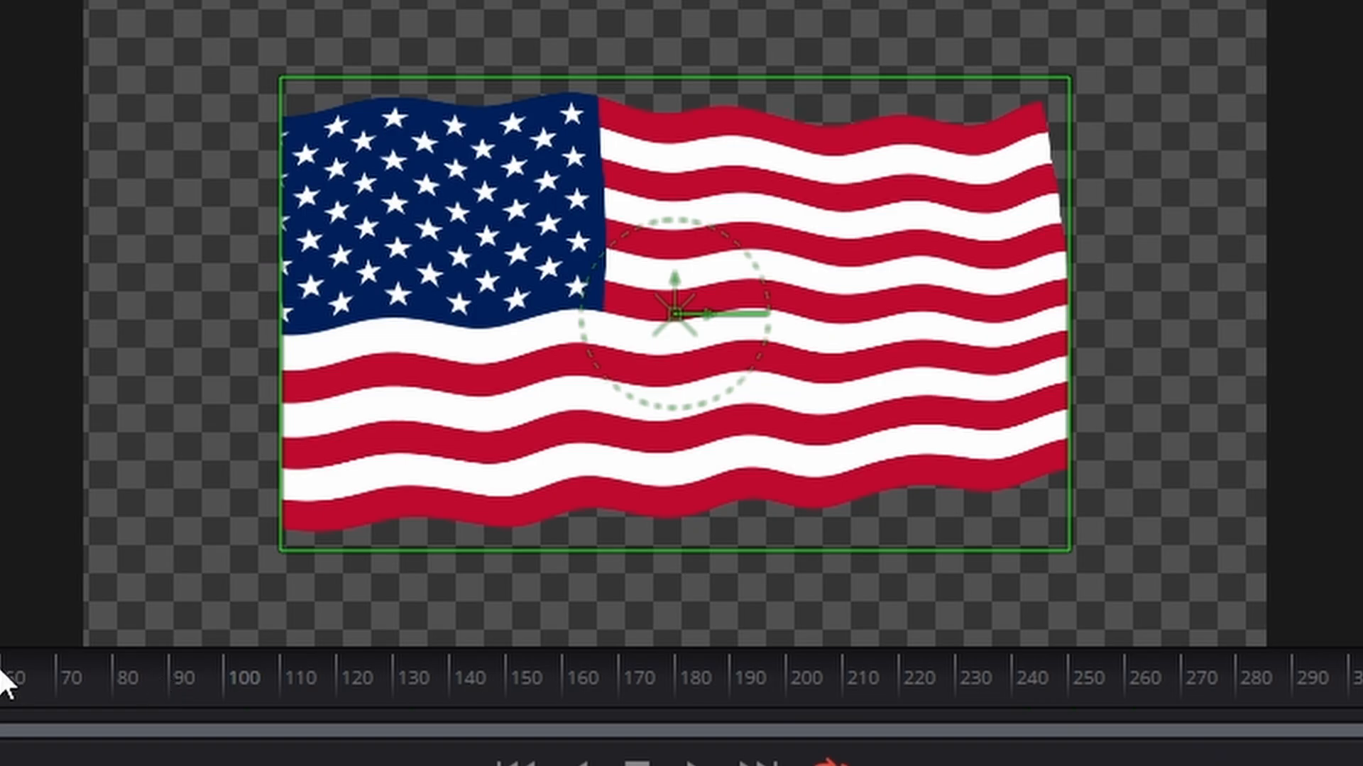
- Raise the strength of the Perturb modifier on Transform1's angle to about 4.8 and preview the flag's motion along the timeline
drag(3, 673, 721, 727)
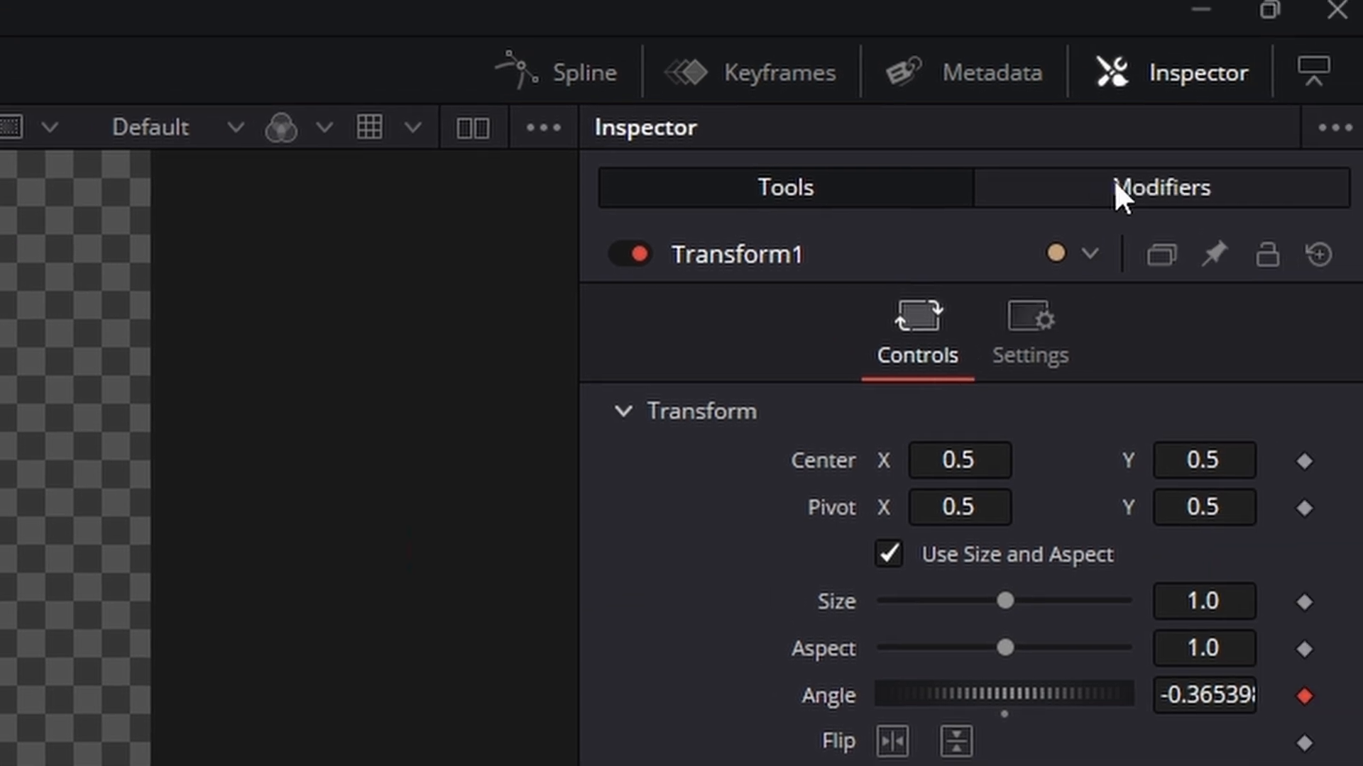
click(1115, 183)
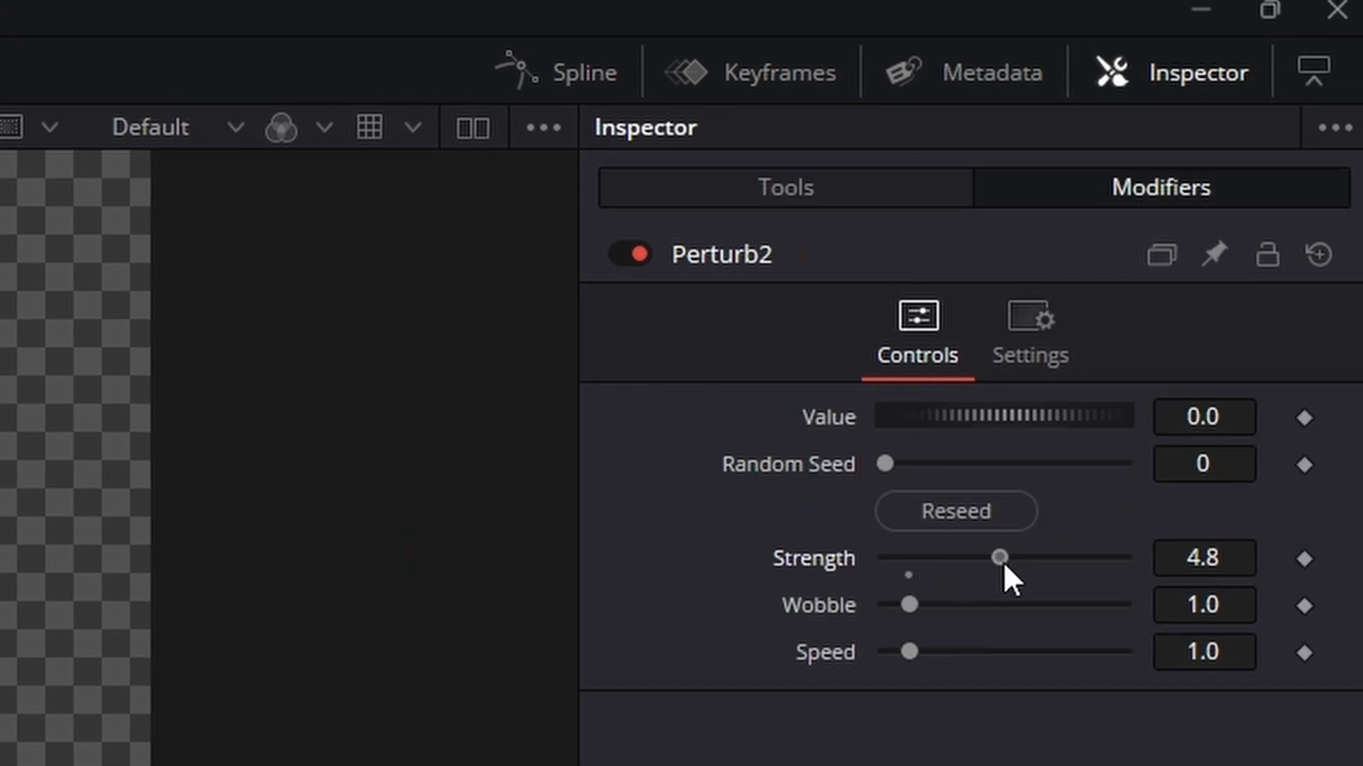
drag(1003, 563, 1007, 562)
drag(164, 665, 1362, 703)
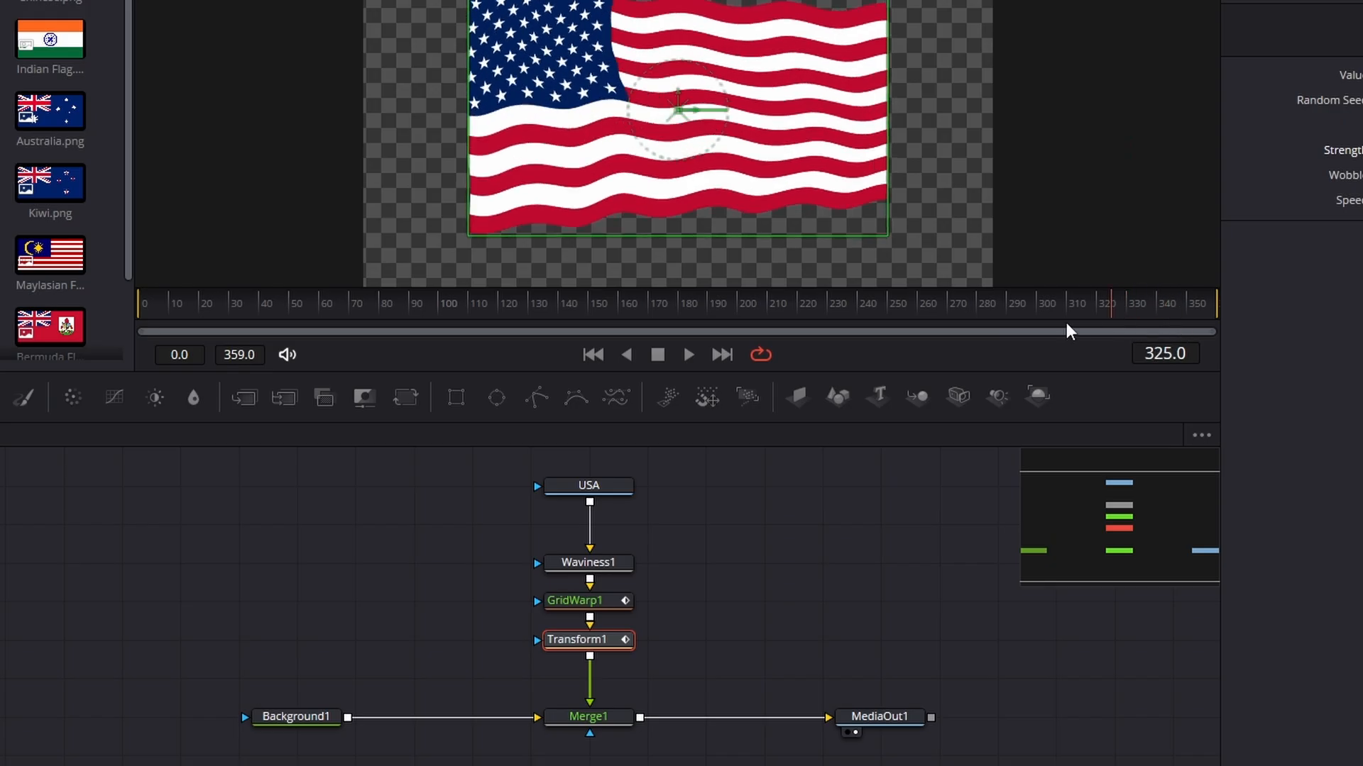
drag(1069, 331, 467, 311)
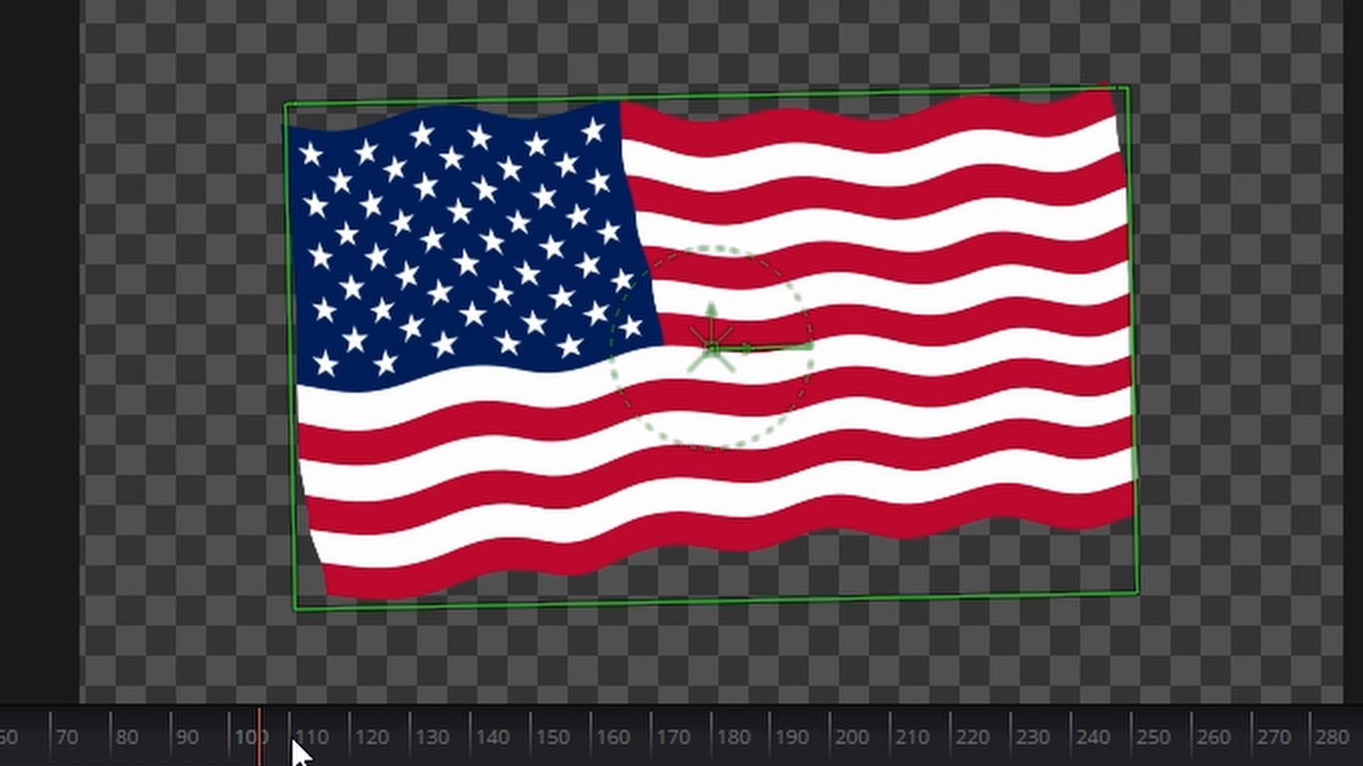
drag(294, 753, 597, 752)
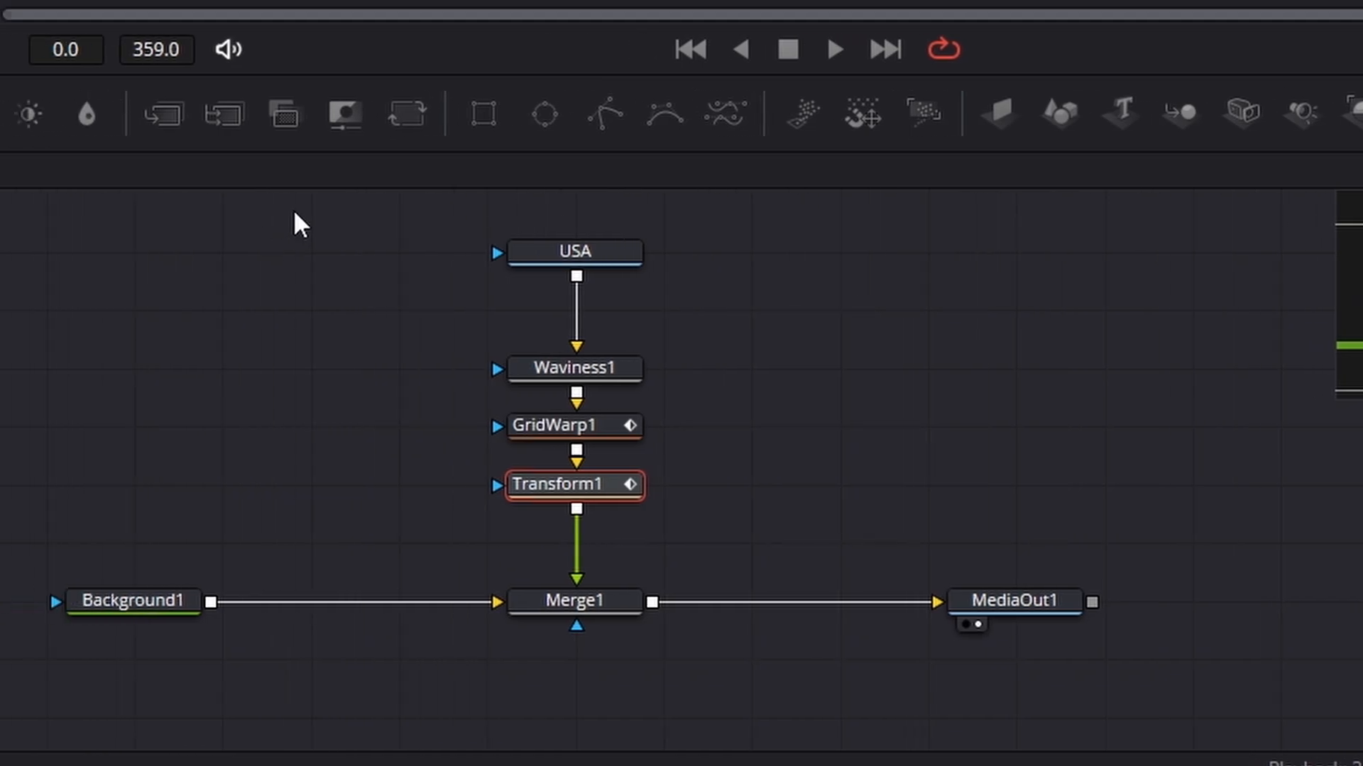
- Detach the flag branch from Merge1, move it aside, and feed Transform1 into a new Merge node's background input
drag(374, 210, 898, 568)
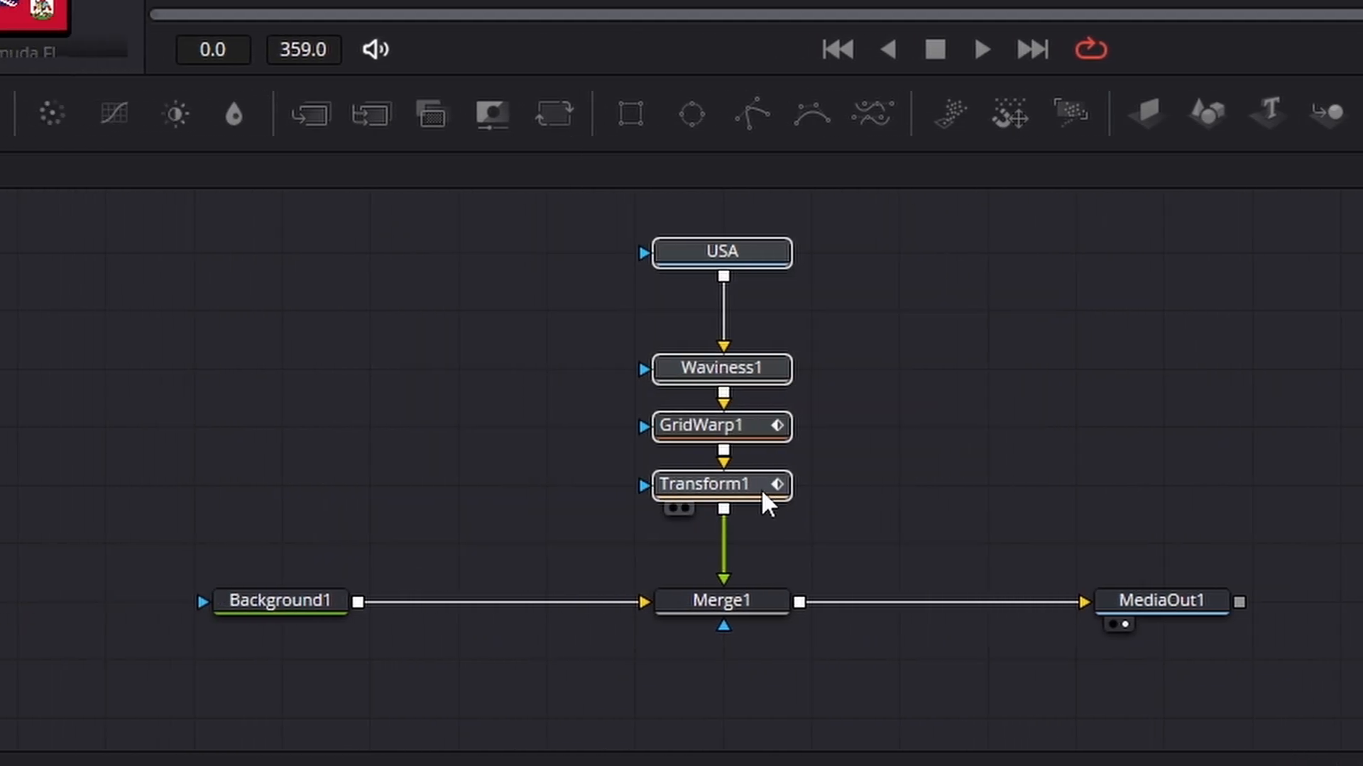
drag(762, 495, 498, 435)
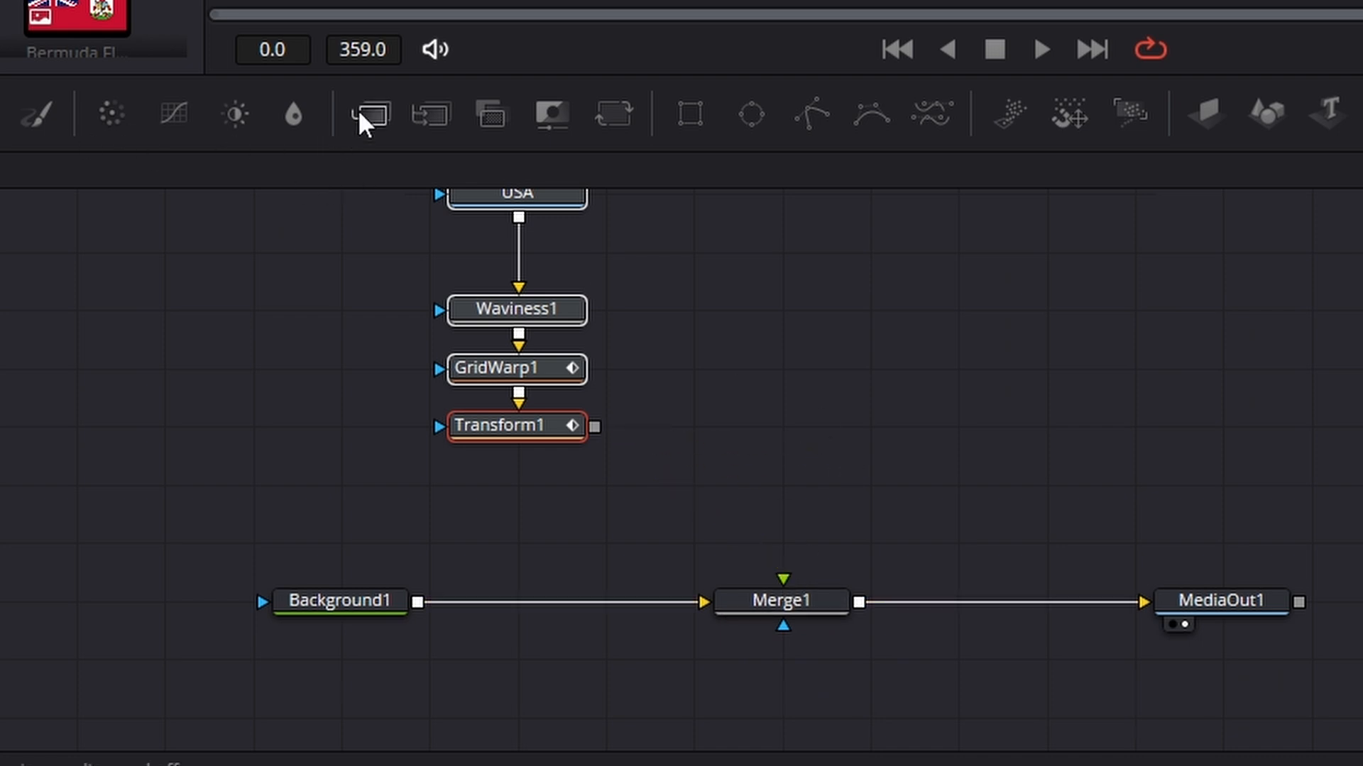
drag(739, 507, 650, 506)
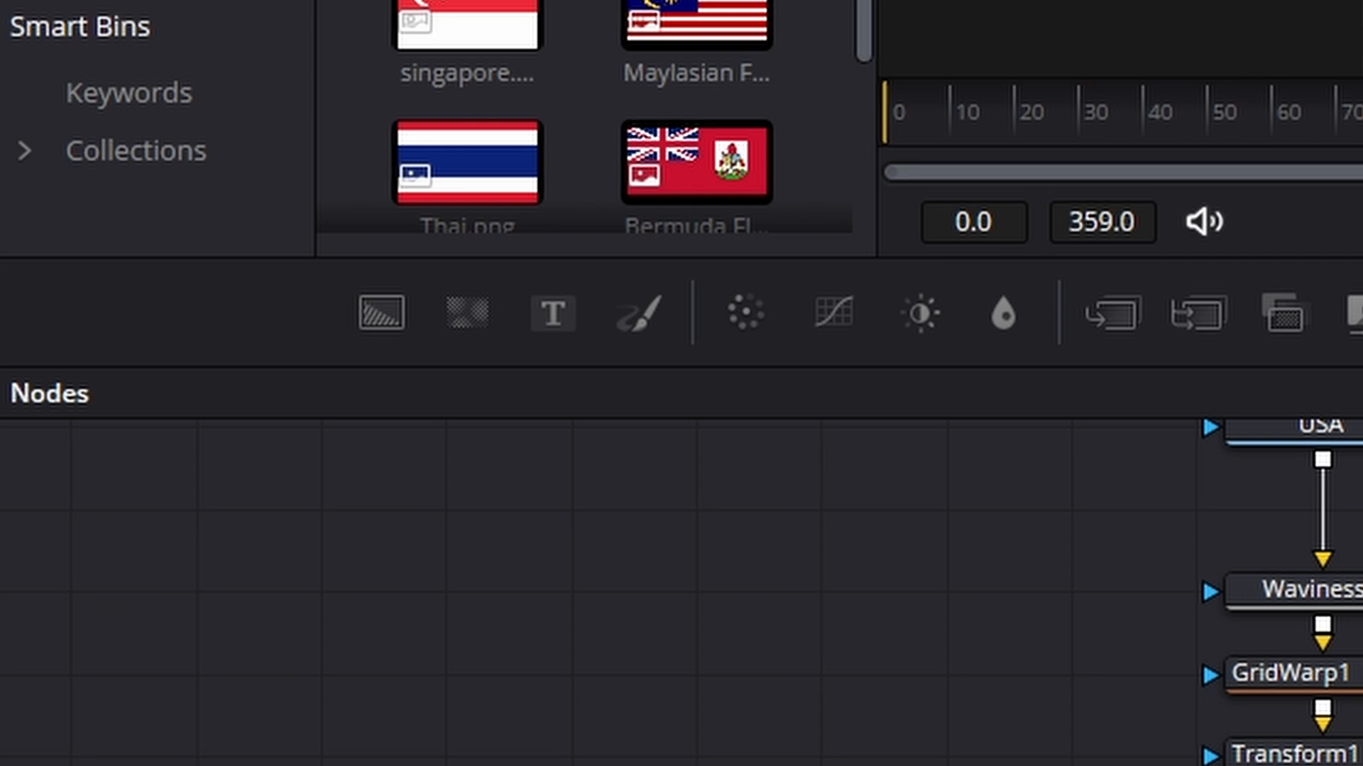
- Add a Background node and a FastNoise node beside the flag branch, and connect the noise as the Background's mask
drag(381, 312, 1031, 439)
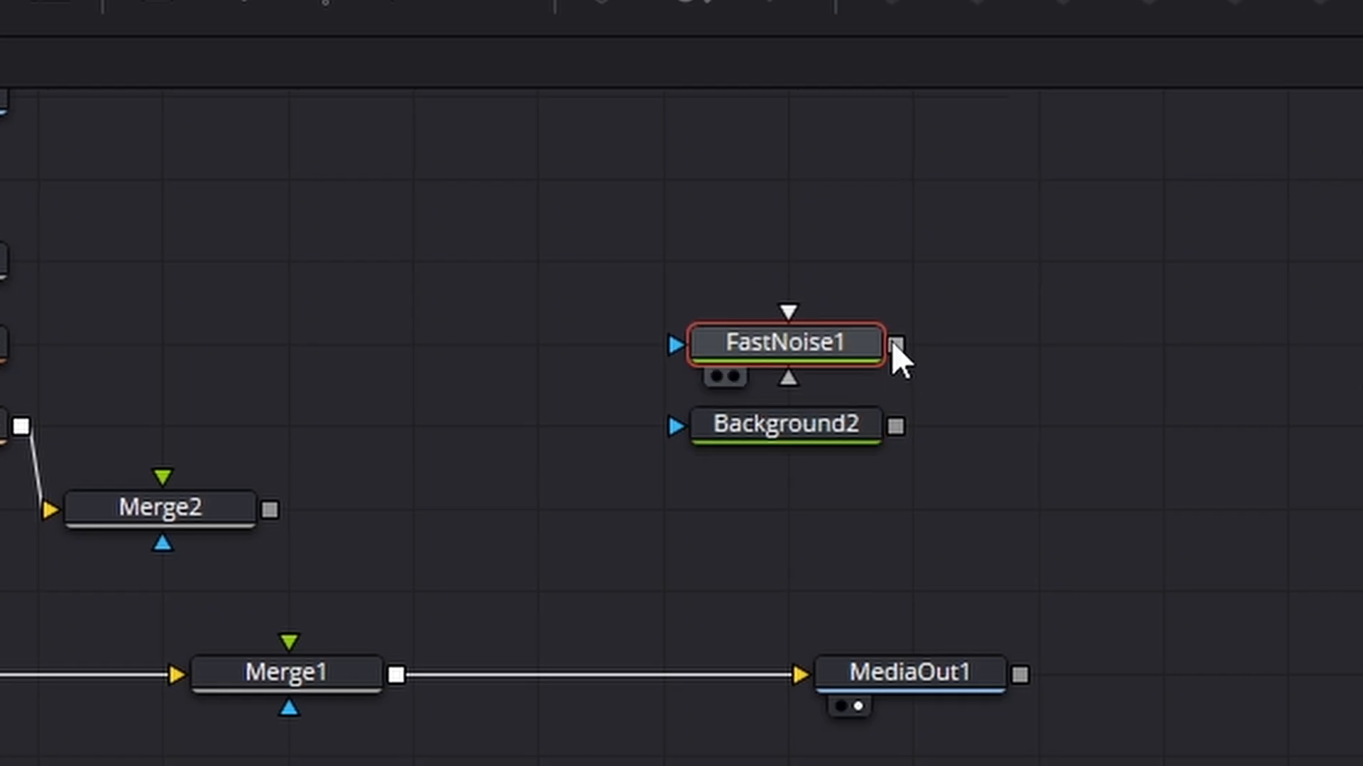
drag(896, 343, 795, 434)
drag(821, 360, 824, 278)
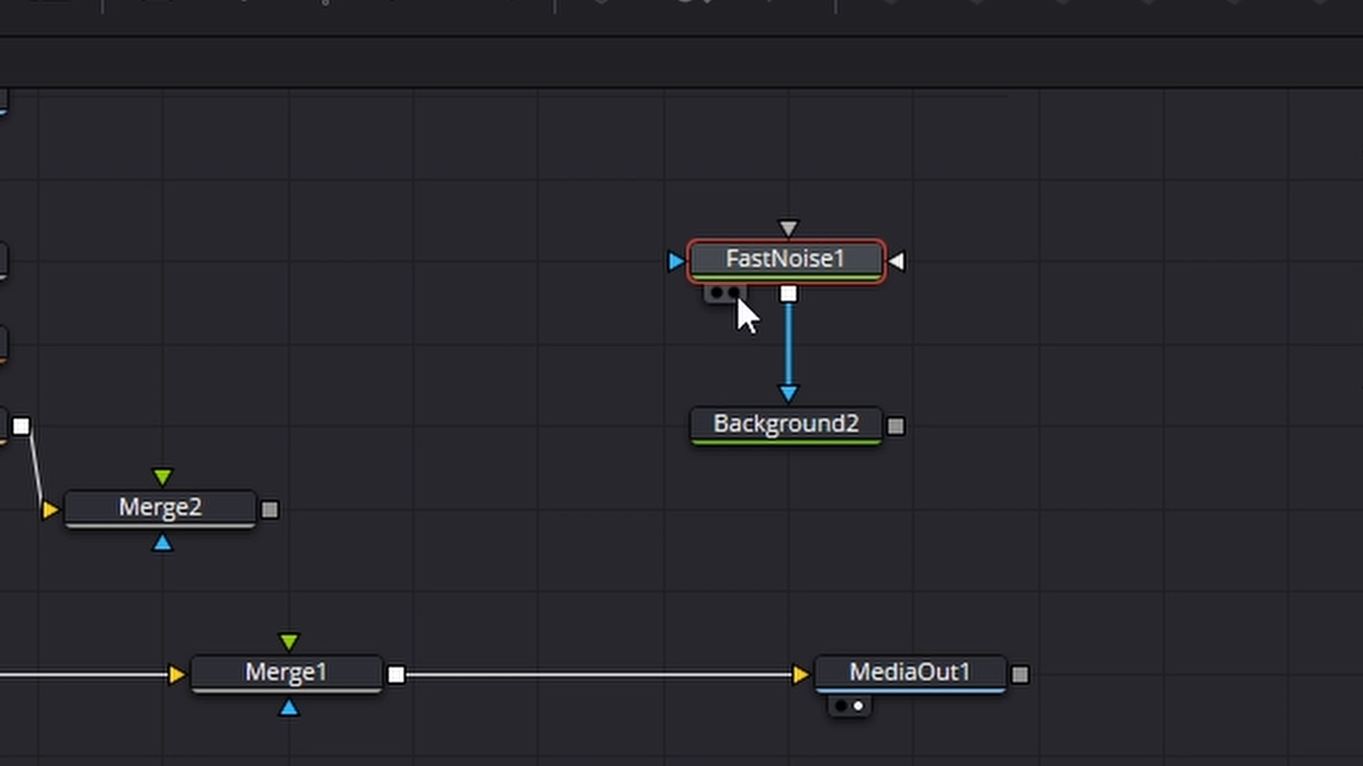
- View FastNoise1, set detail 10, contrast 5 and brightness -0.5, and unlock X/Y to raise the X scale for vertical streaks
click(735, 295)
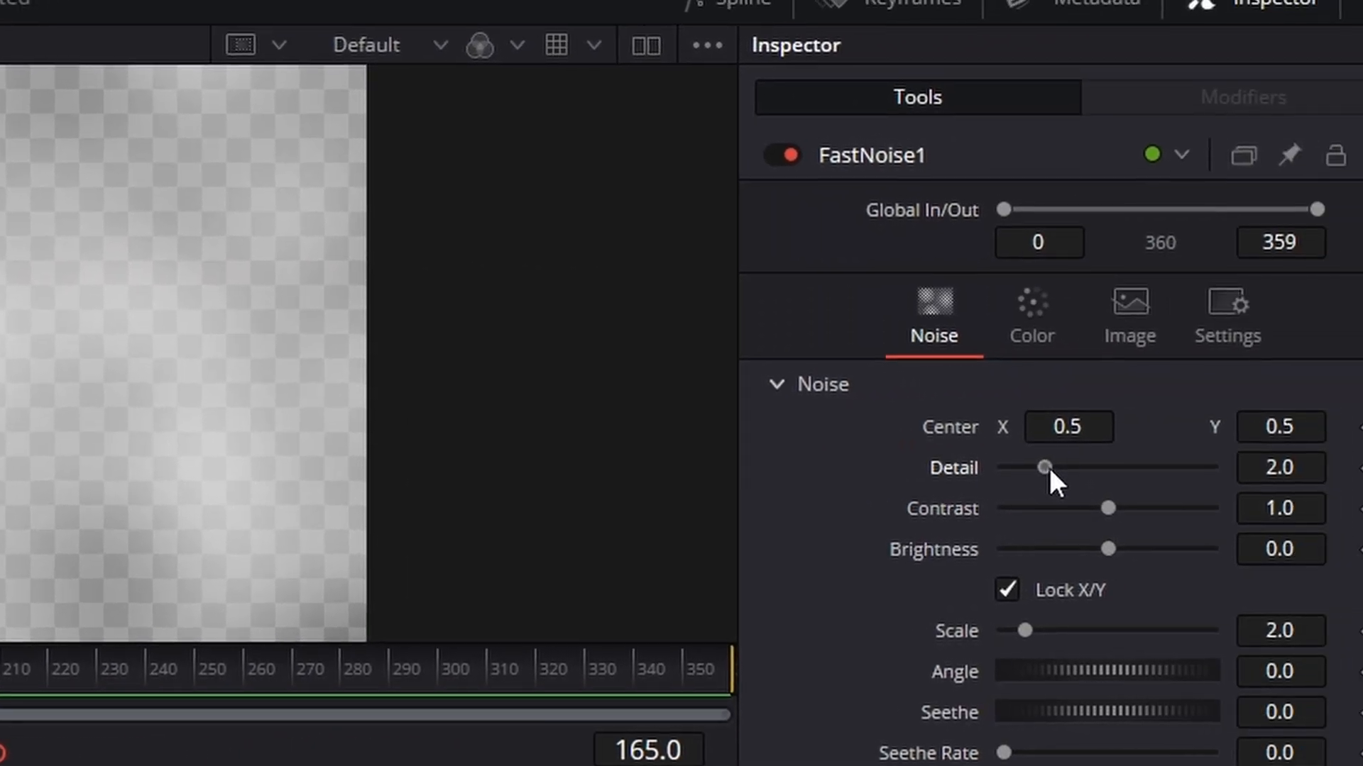
drag(1009, 470, 1150, 470)
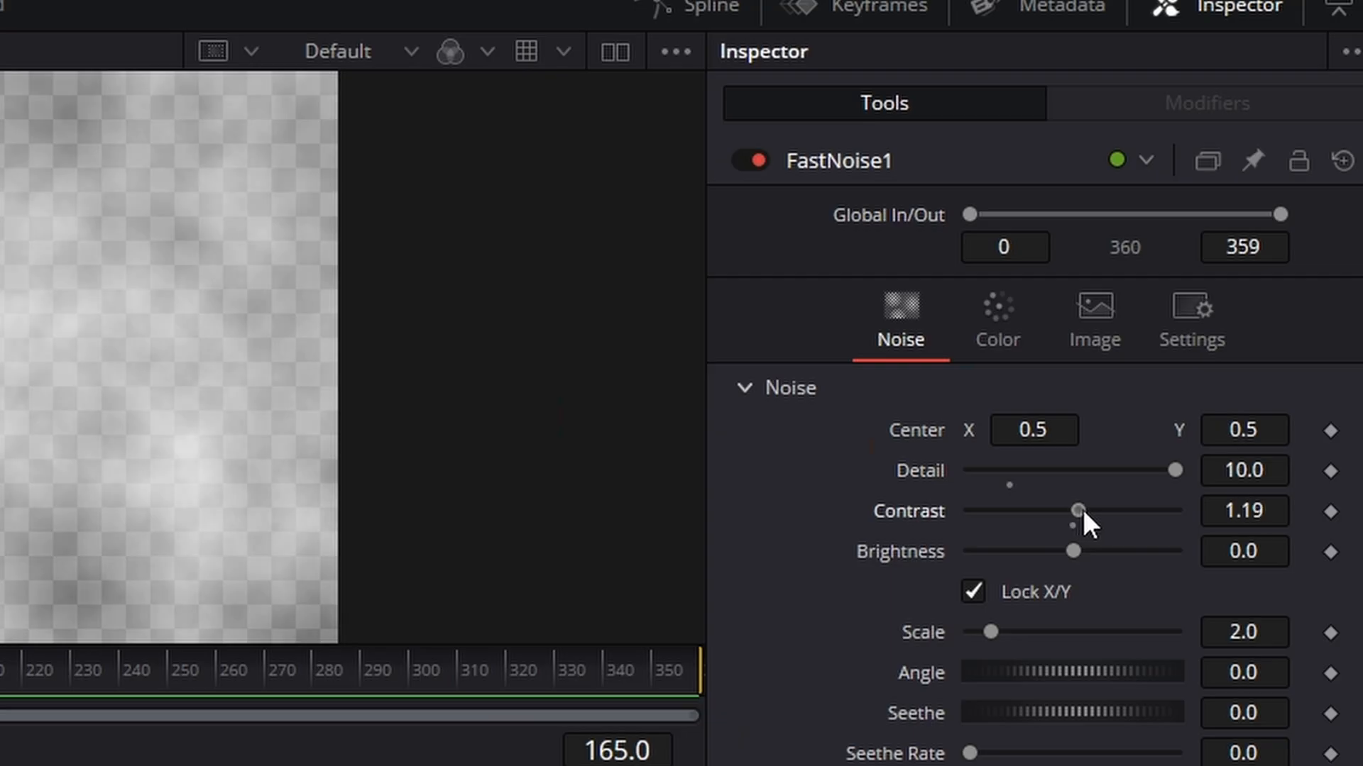
drag(1083, 509, 1121, 509)
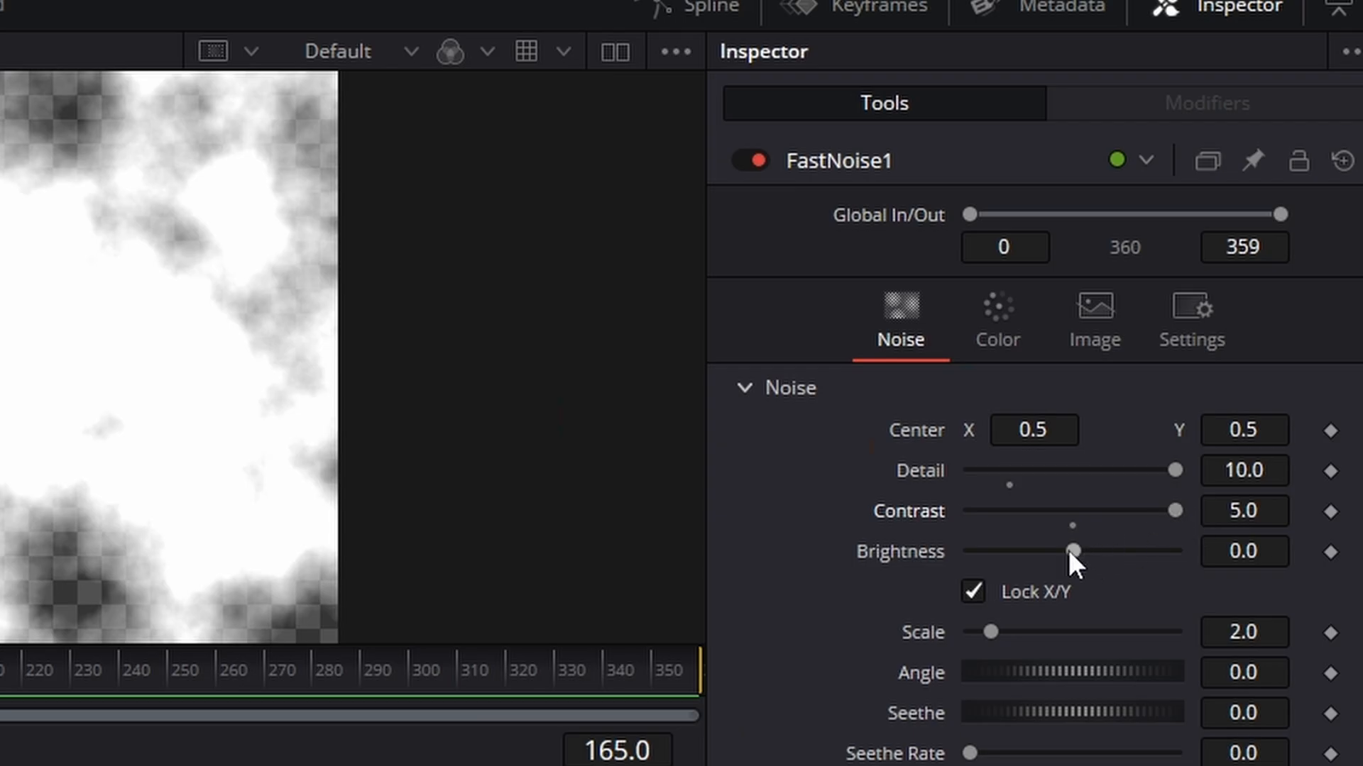
drag(1067, 551, 1019, 551)
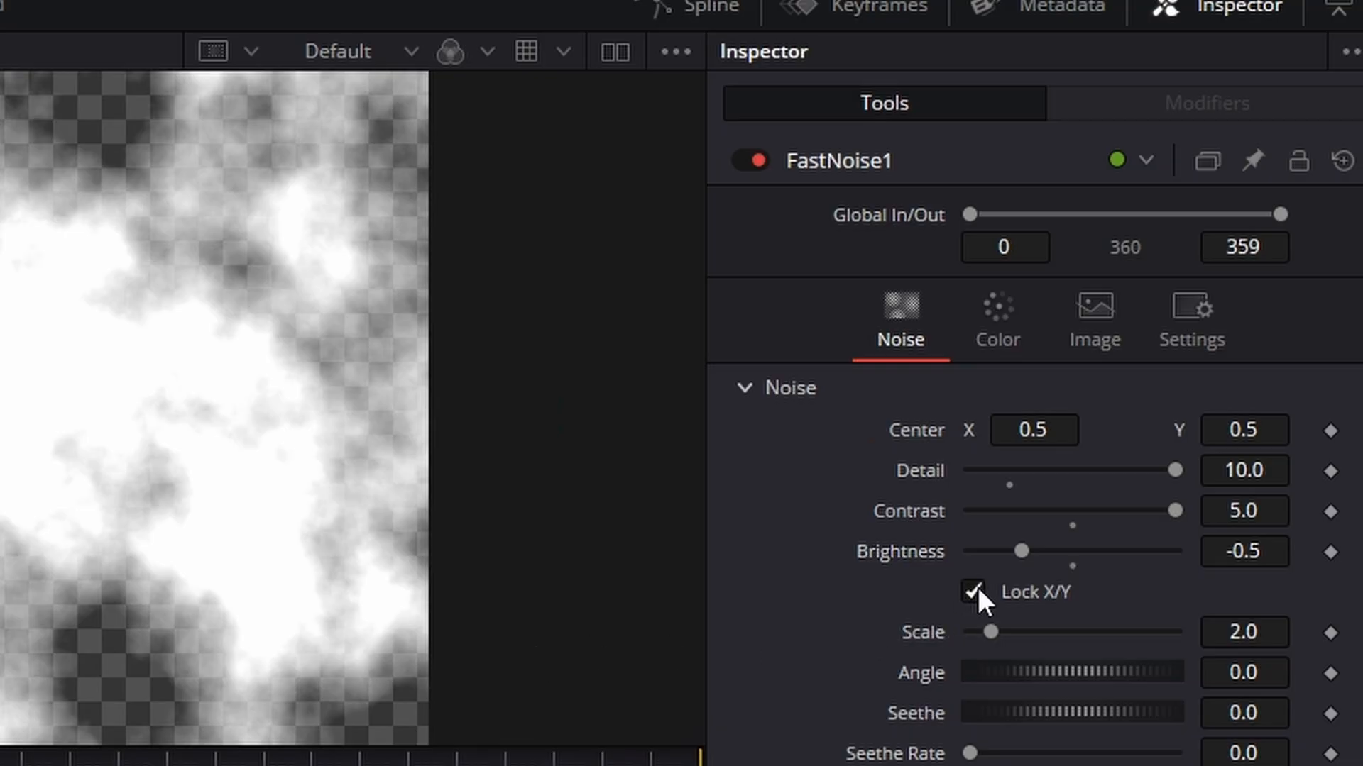
click(973, 591)
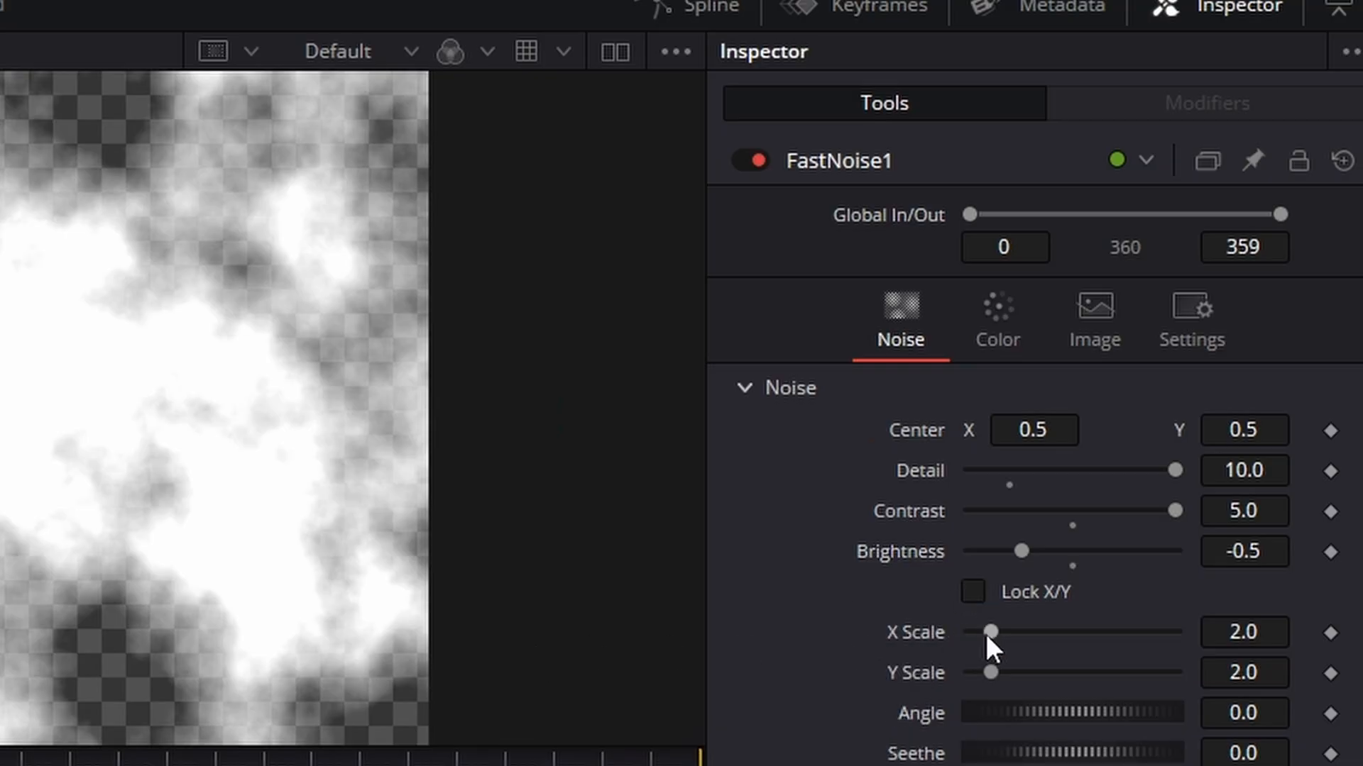
drag(990, 632, 1130, 637)
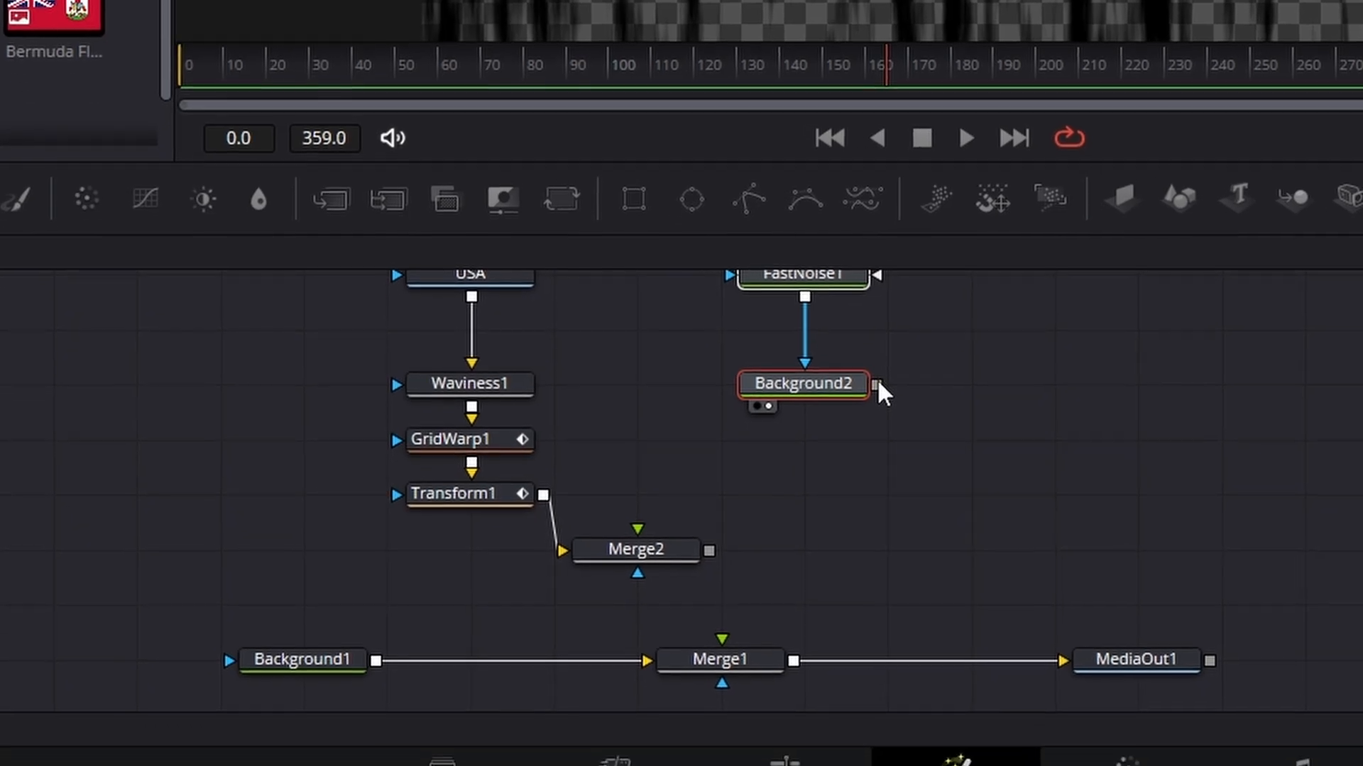
- Connect Background2 to the foreground input of Merge2 and tidy the node layout
drag(876, 386, 765, 543)
drag(792, 462, 694, 480)
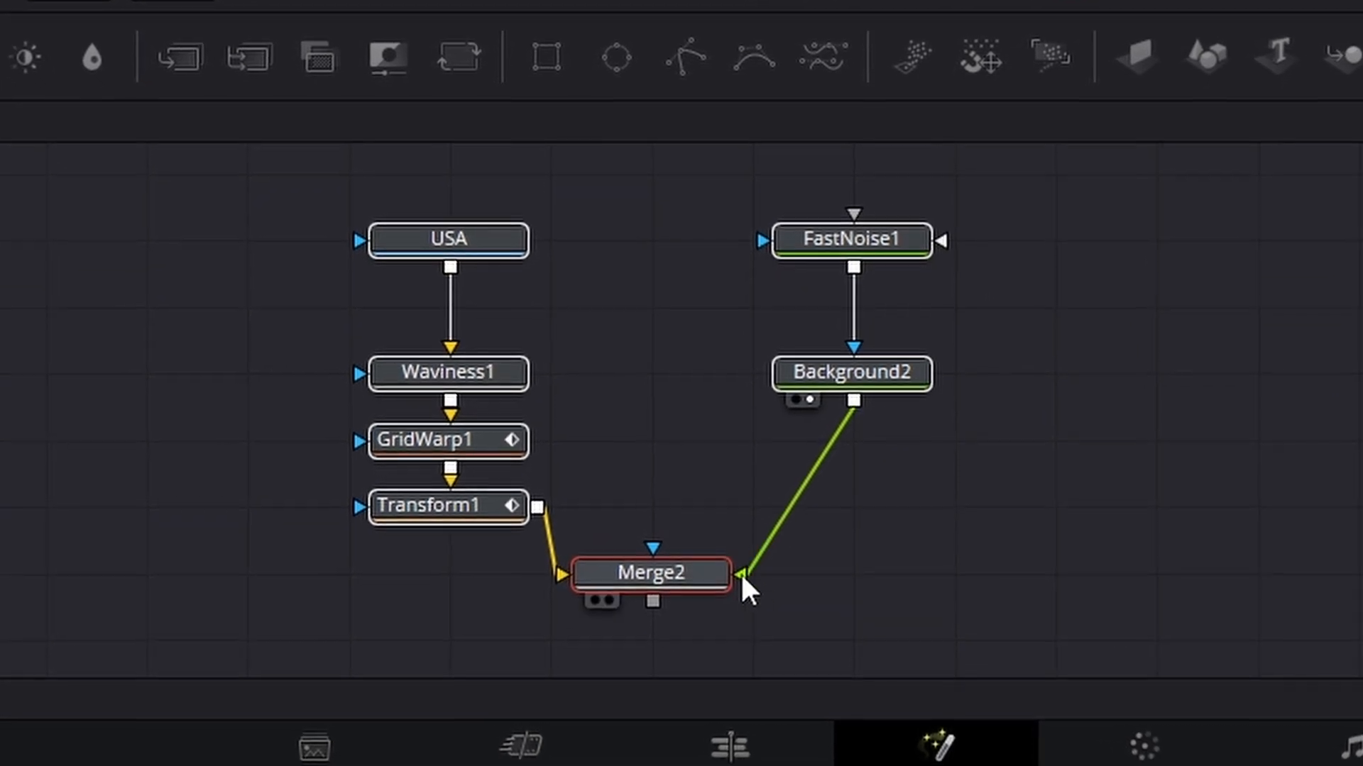
drag(666, 583, 675, 648)
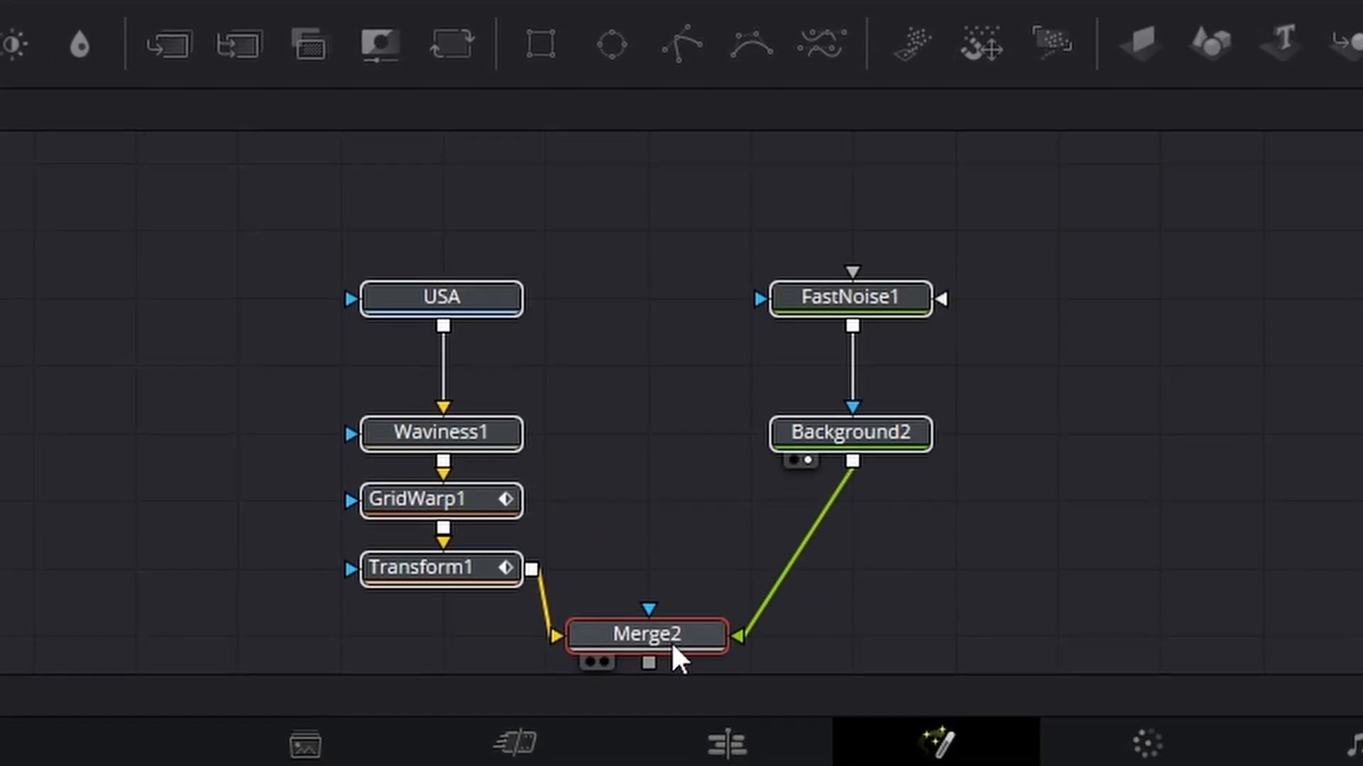
- Copy Waviness1 and paste it as an instance beside Background2
right_click(454, 428)
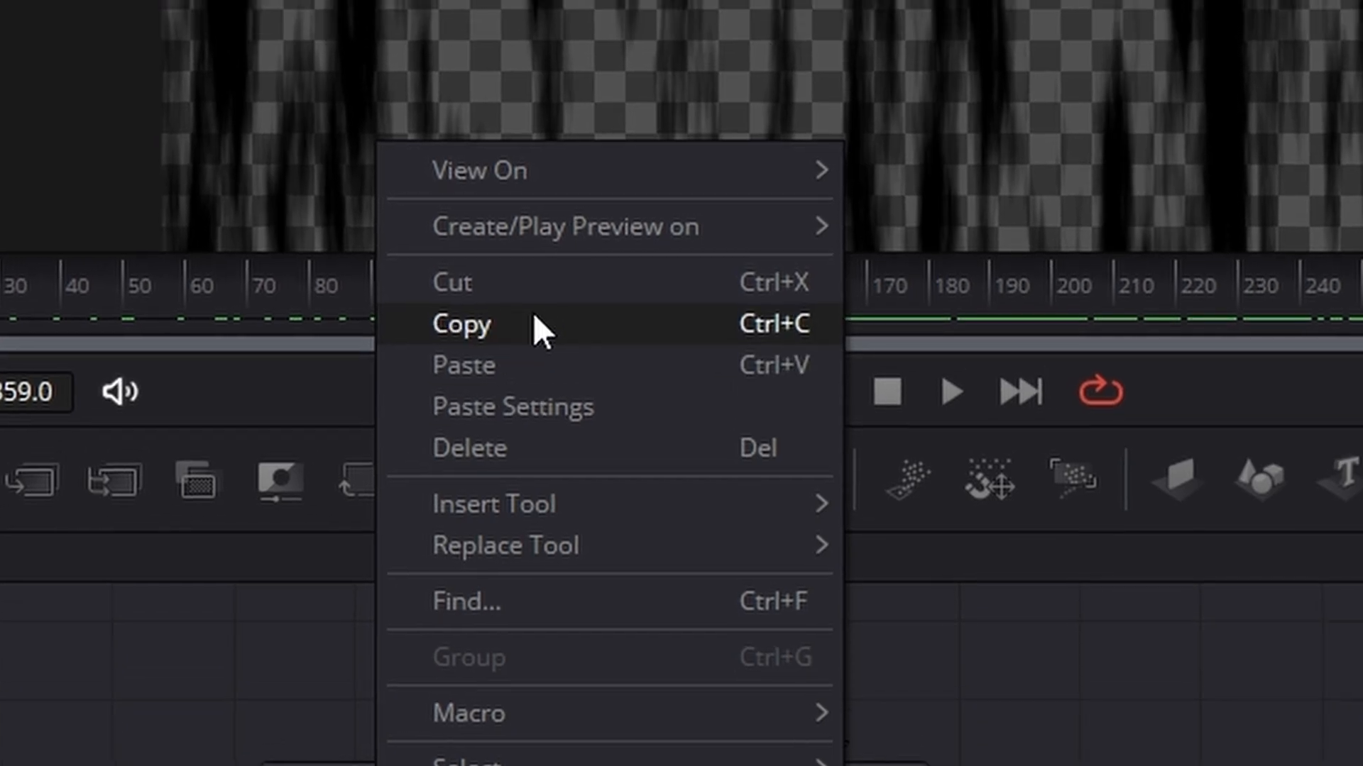
click(536, 328)
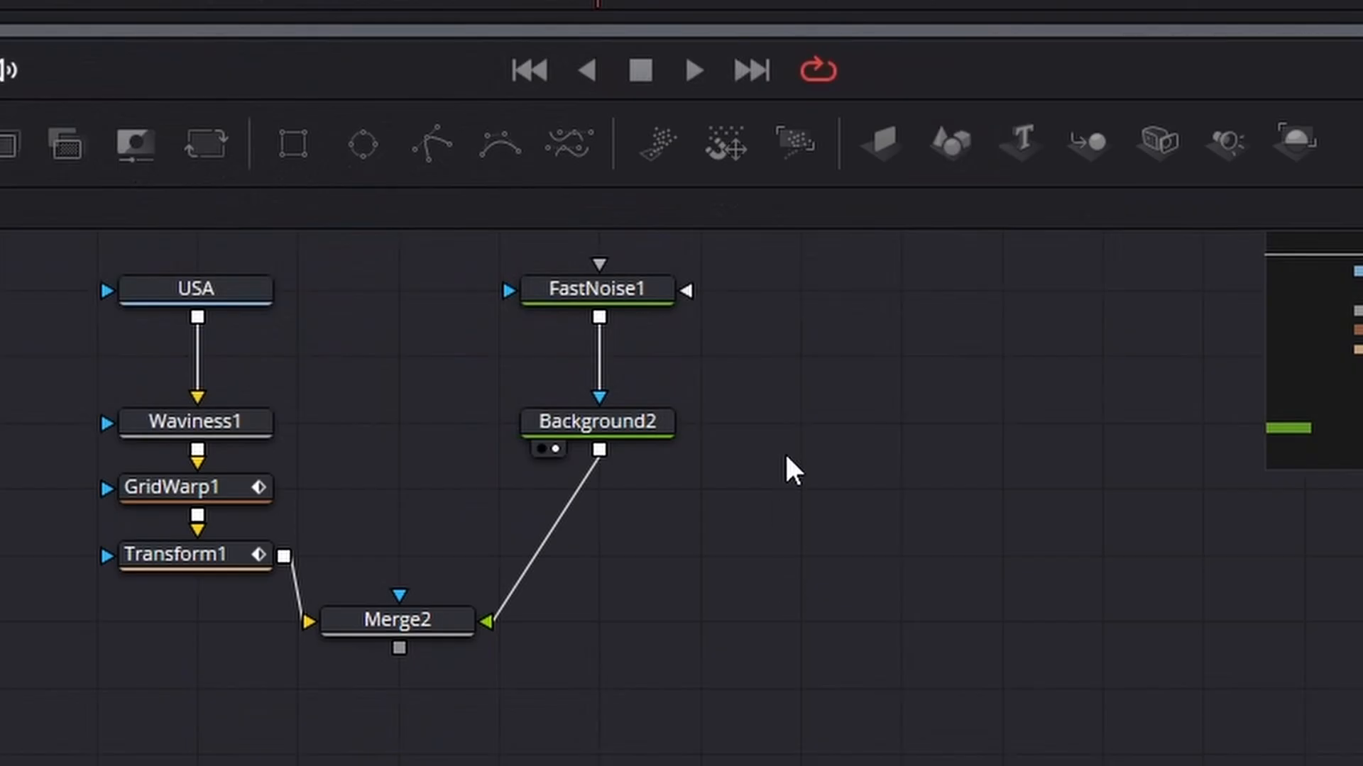
right_click(785, 452)
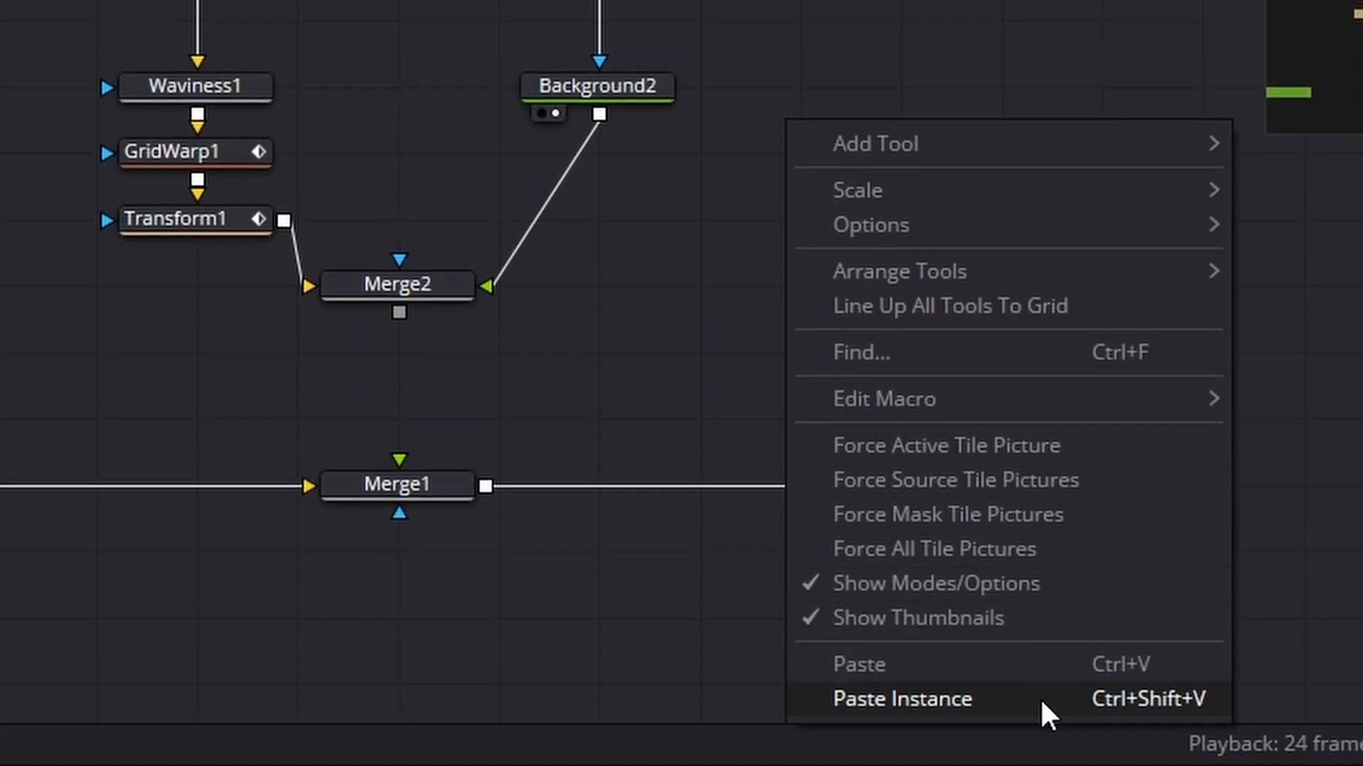
click(1040, 697)
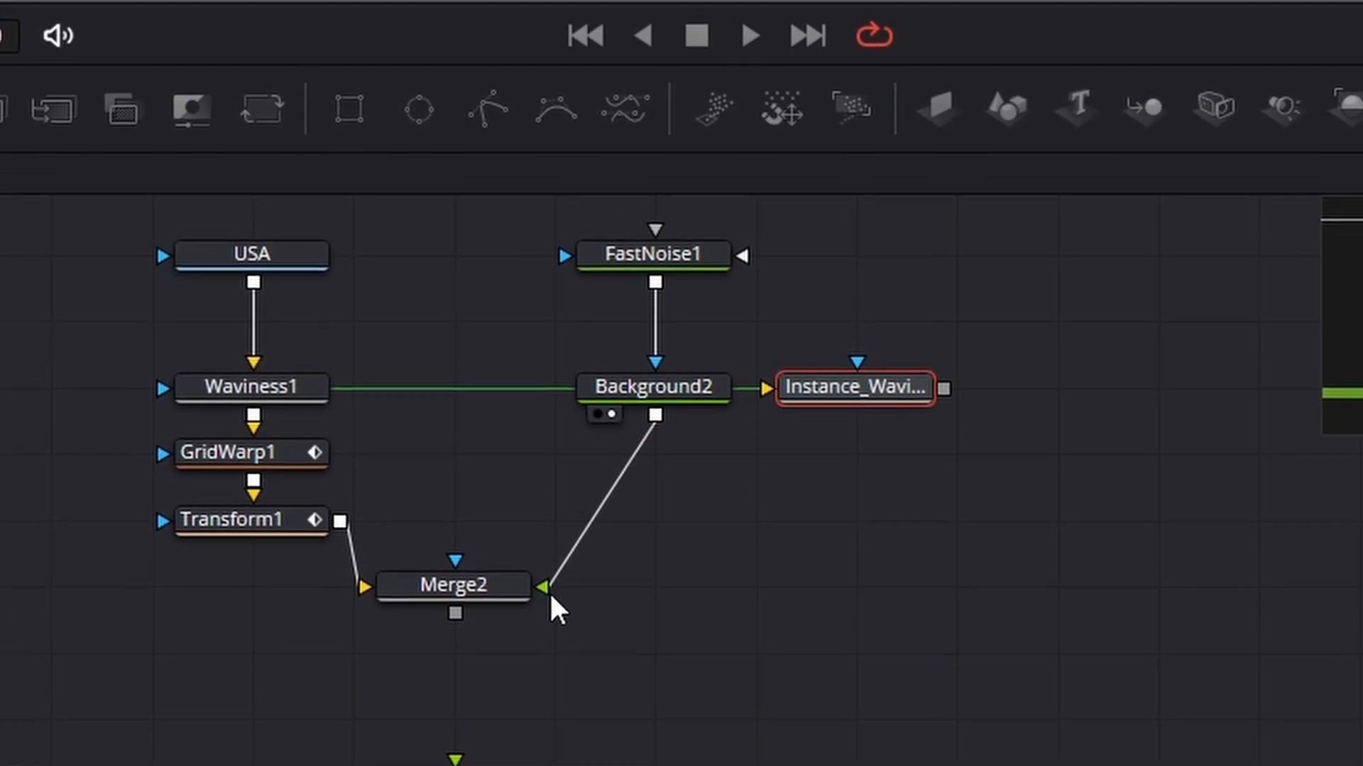
- Disconnect Background2 from Merge2, place the Waviness instance beneath Background2, and connect Background2 into it
drag(526, 508, 779, 297)
drag(796, 382, 656, 526)
drag(488, 581, 486, 647)
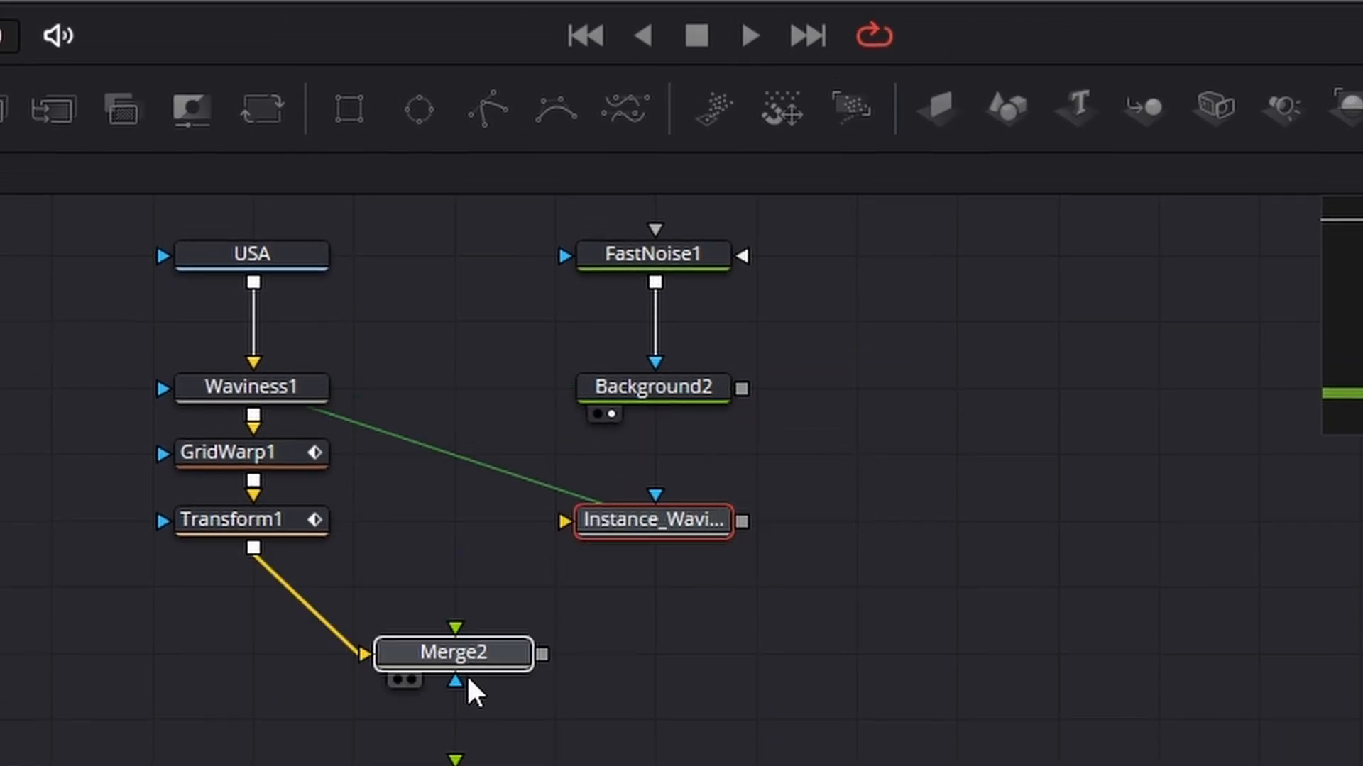
drag(741, 388, 687, 496)
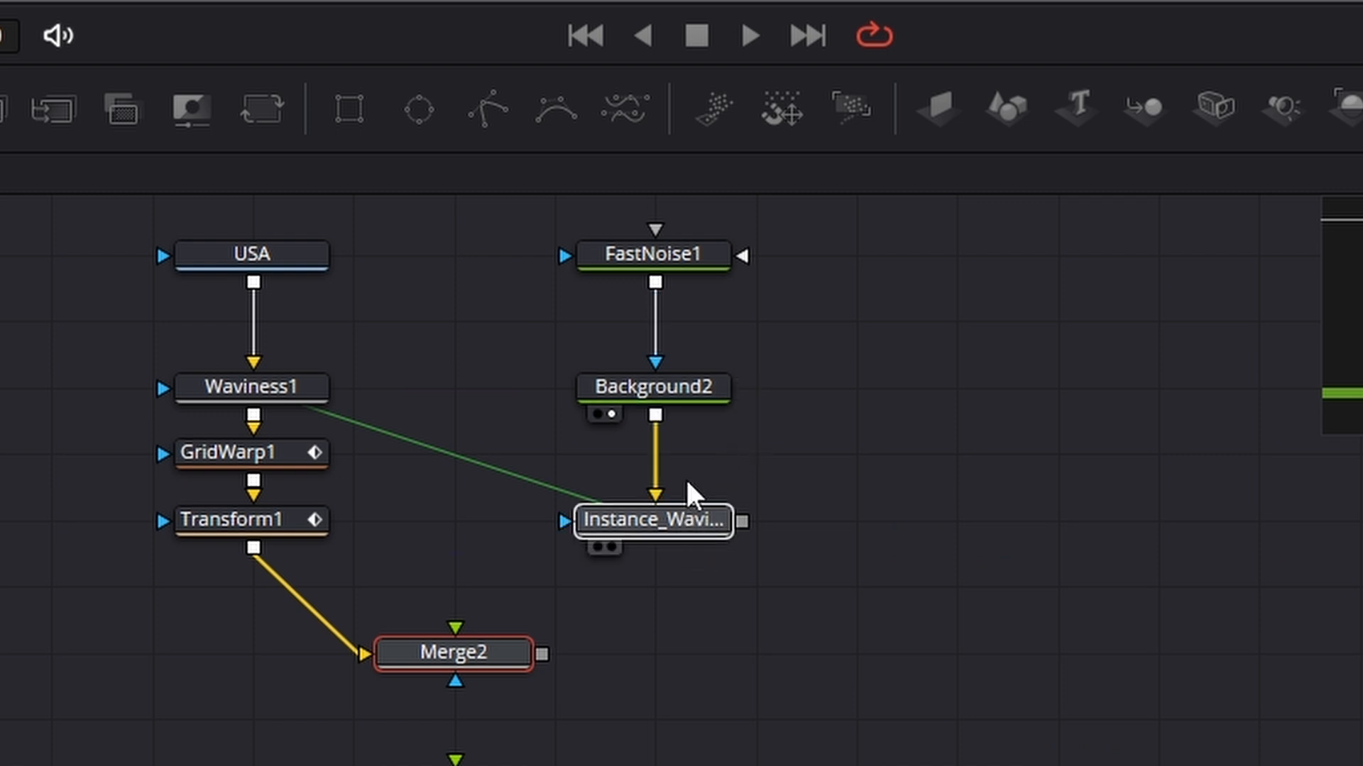
- Copy GridWarp1 and paste it as an instance near the Waviness instance
click(292, 459)
right_click(296, 441)
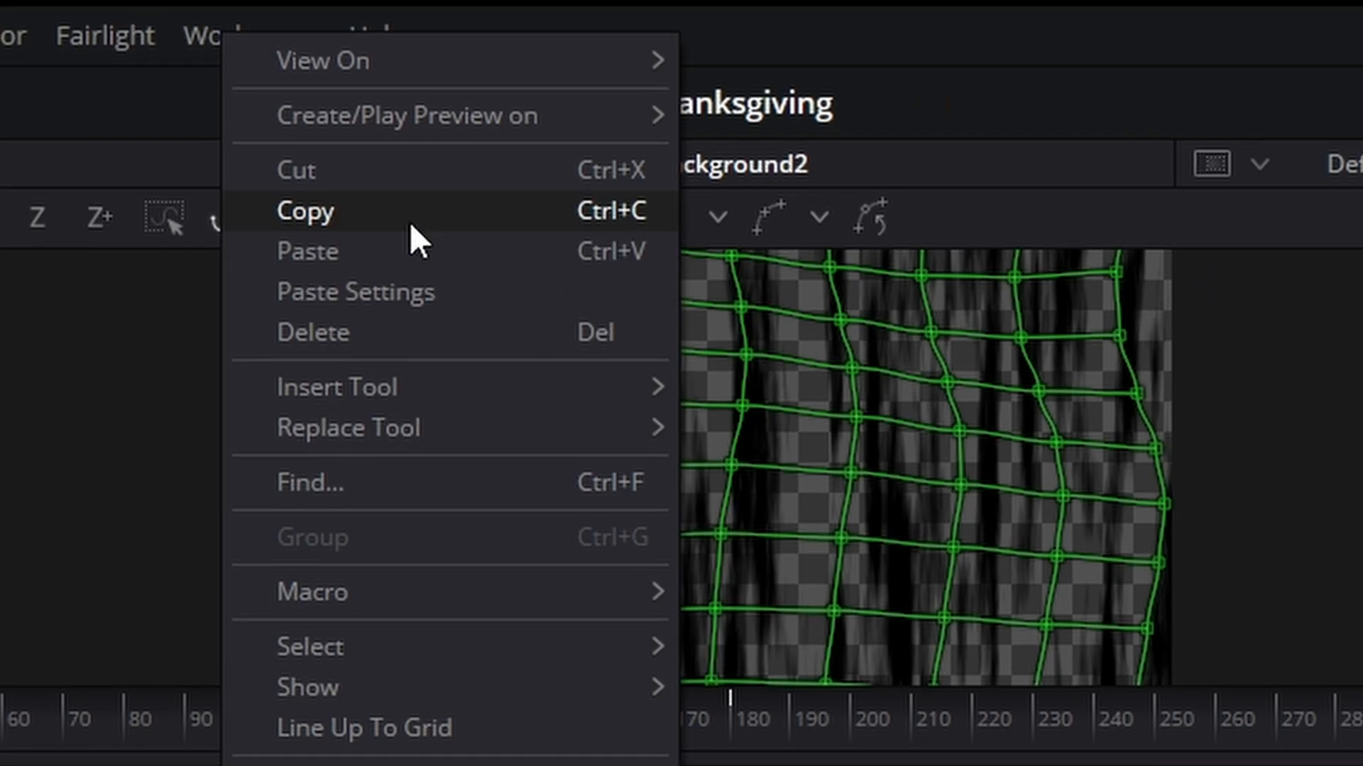
click(417, 234)
right_click(802, 543)
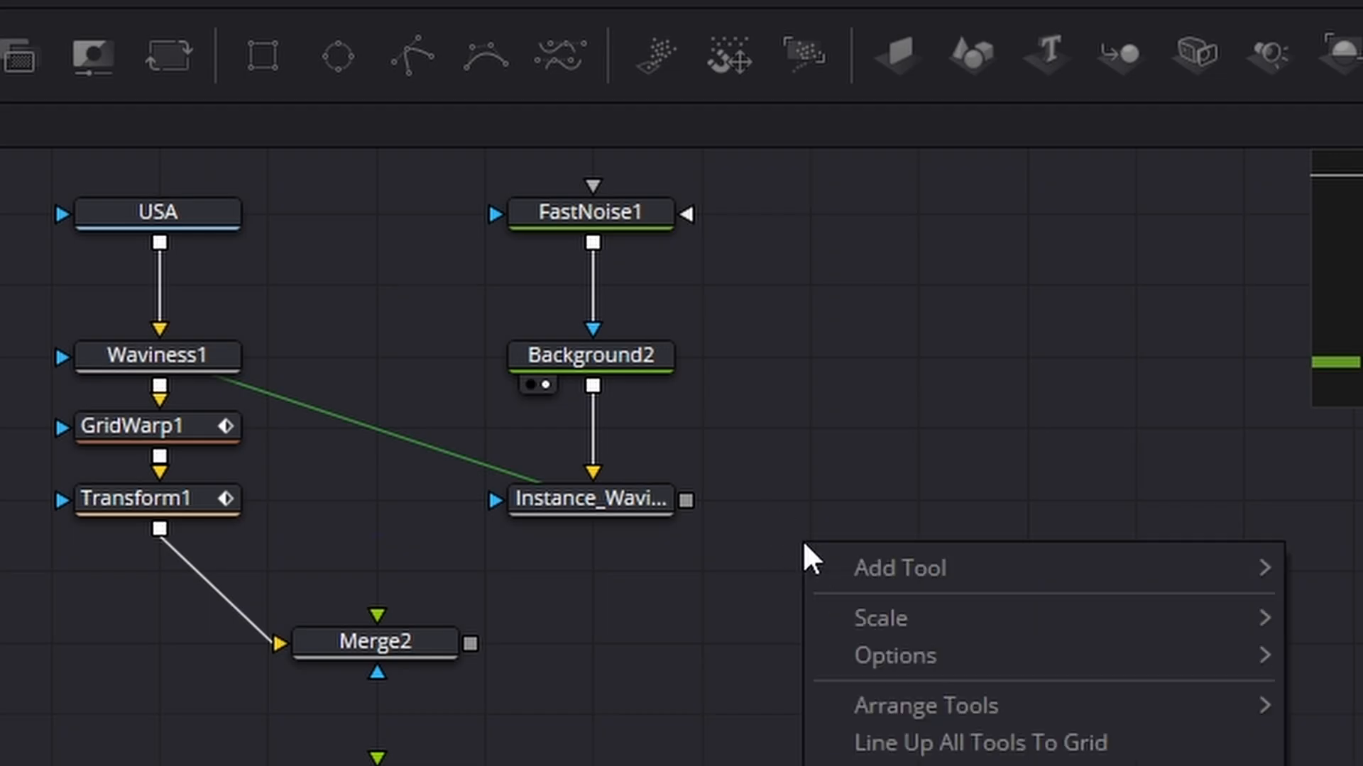
click(1011, 738)
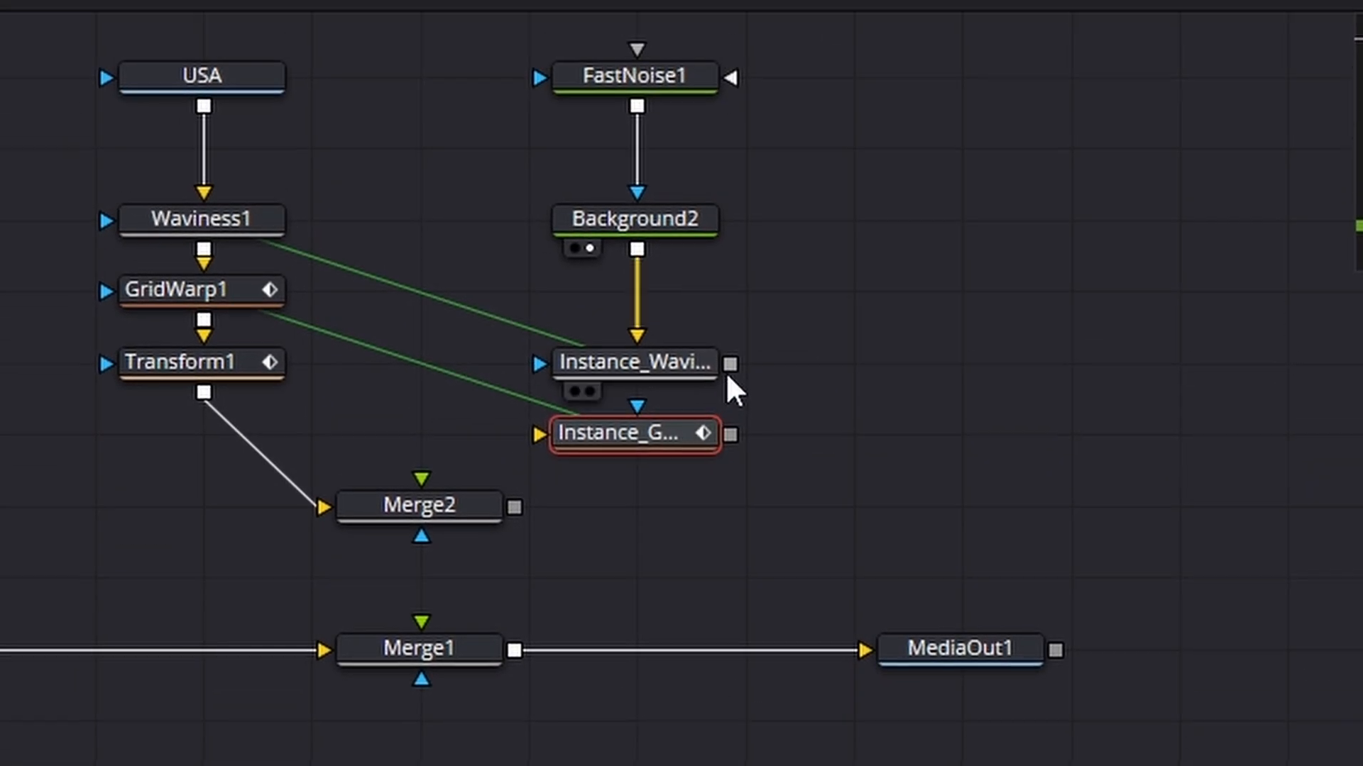
- Connect the Waviness instance to the GridWarp instance and align the noise branch with the flag branch
drag(730, 364, 708, 436)
drag(860, 481, 657, 87)
drag(704, 321, 703, 177)
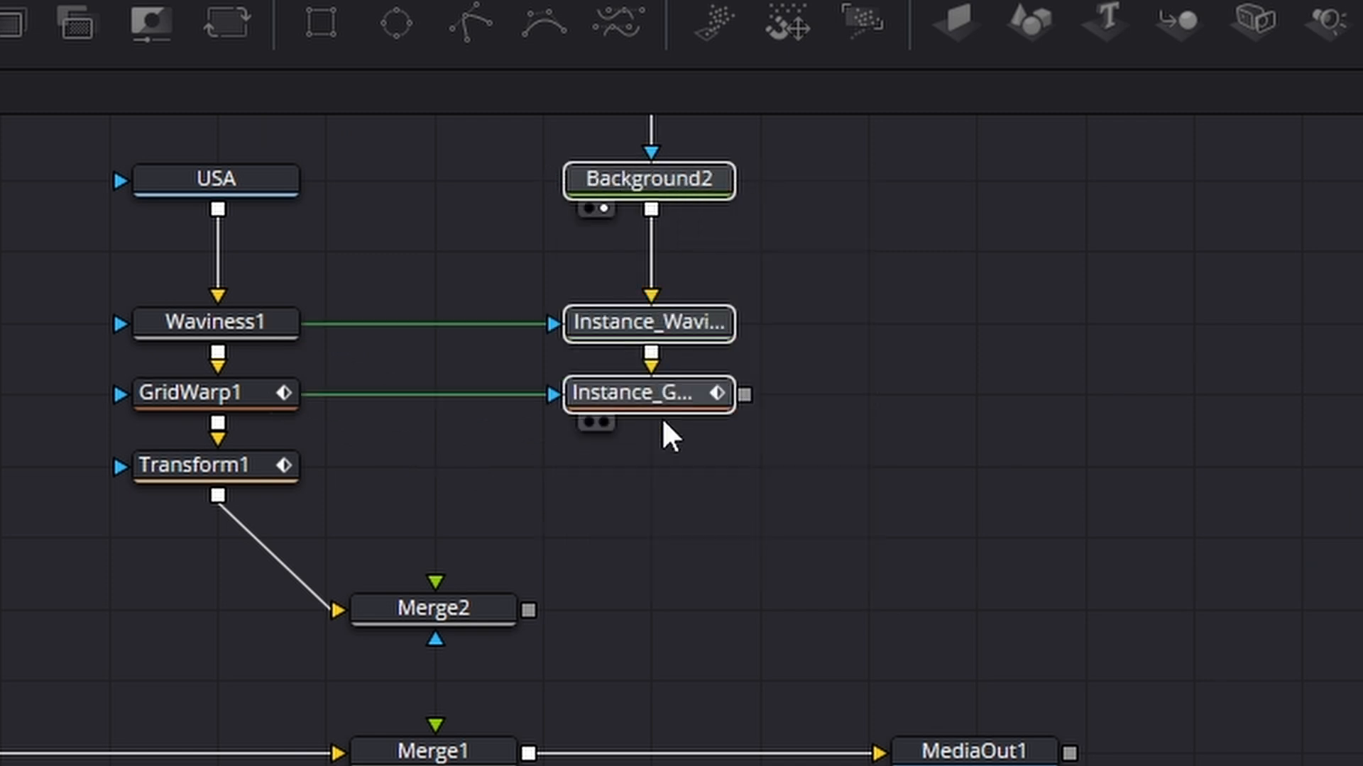
- Paste an instance of Transform1 below the GridWarp instance and connect the GridWarp instance into it
click(272, 460)
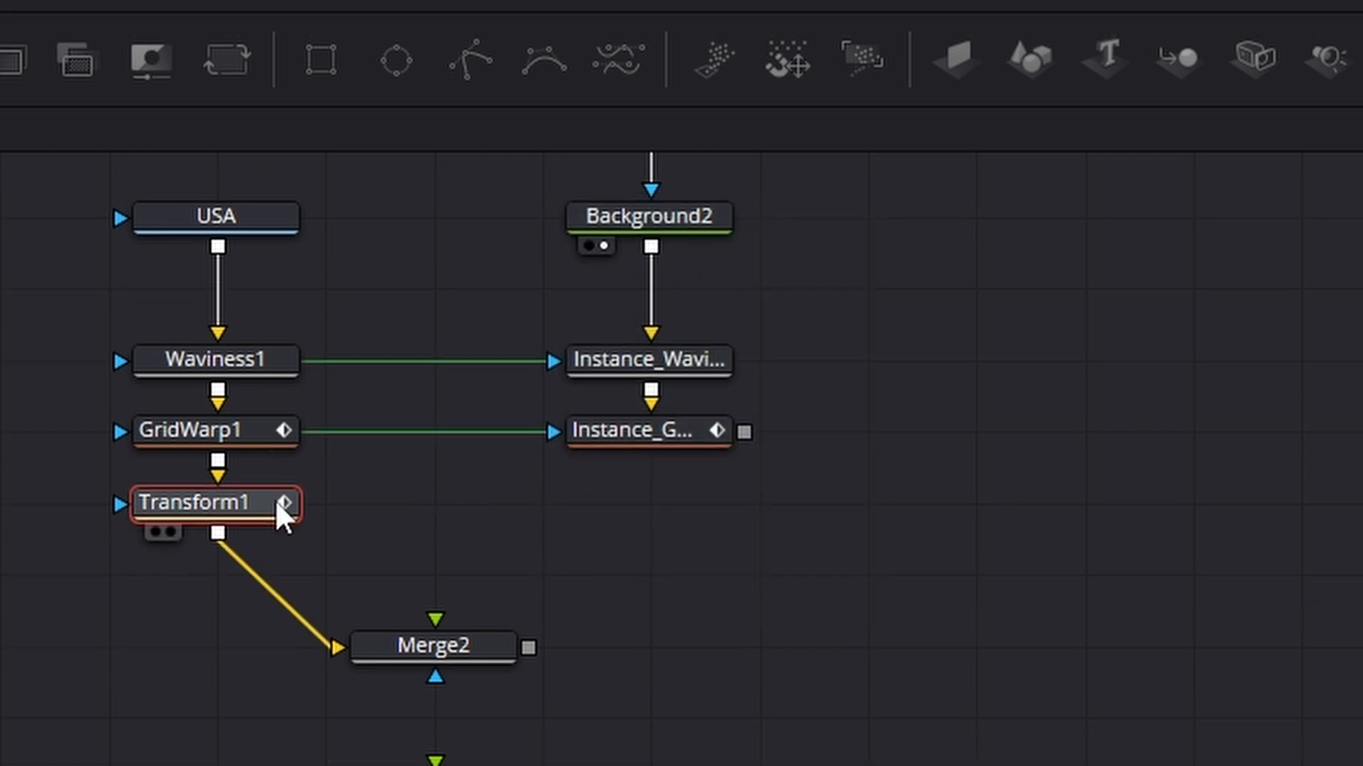
right_click(276, 503)
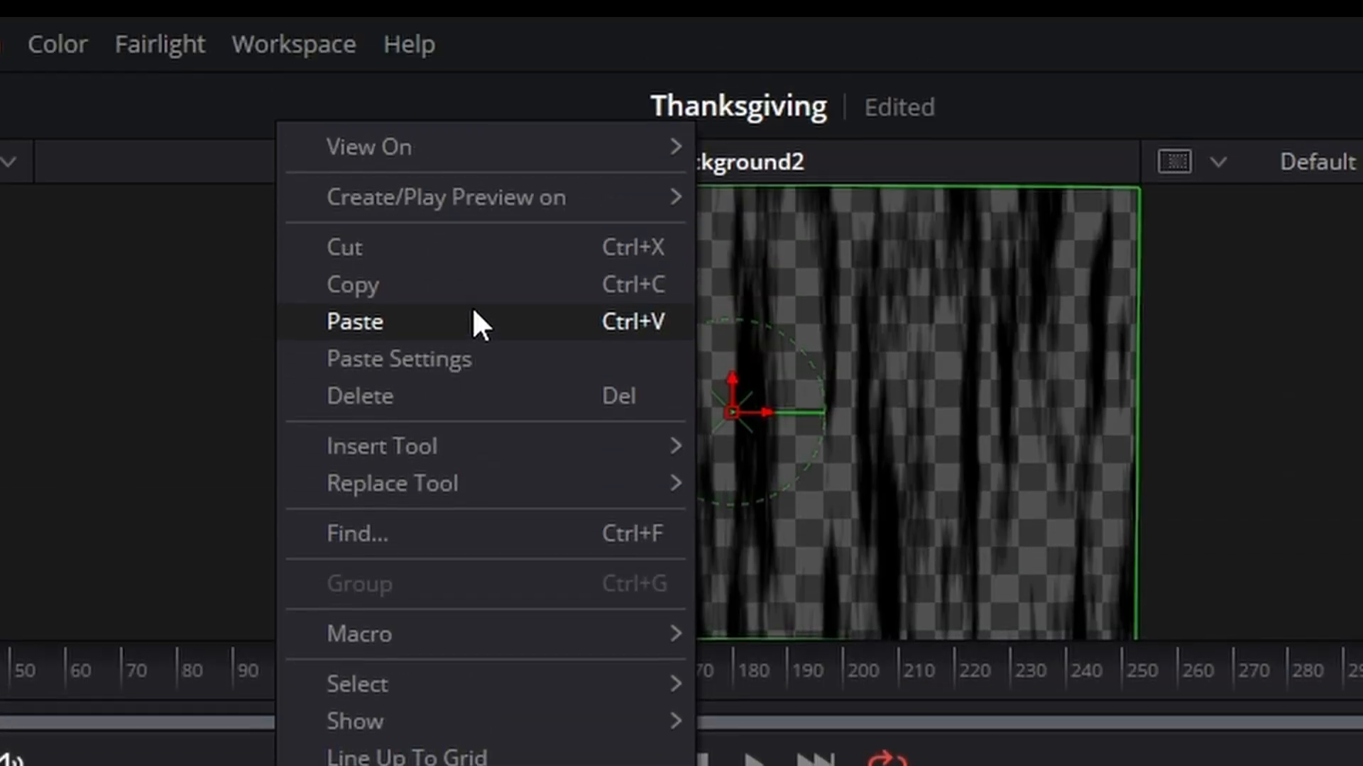
click(461, 282)
right_click(870, 329)
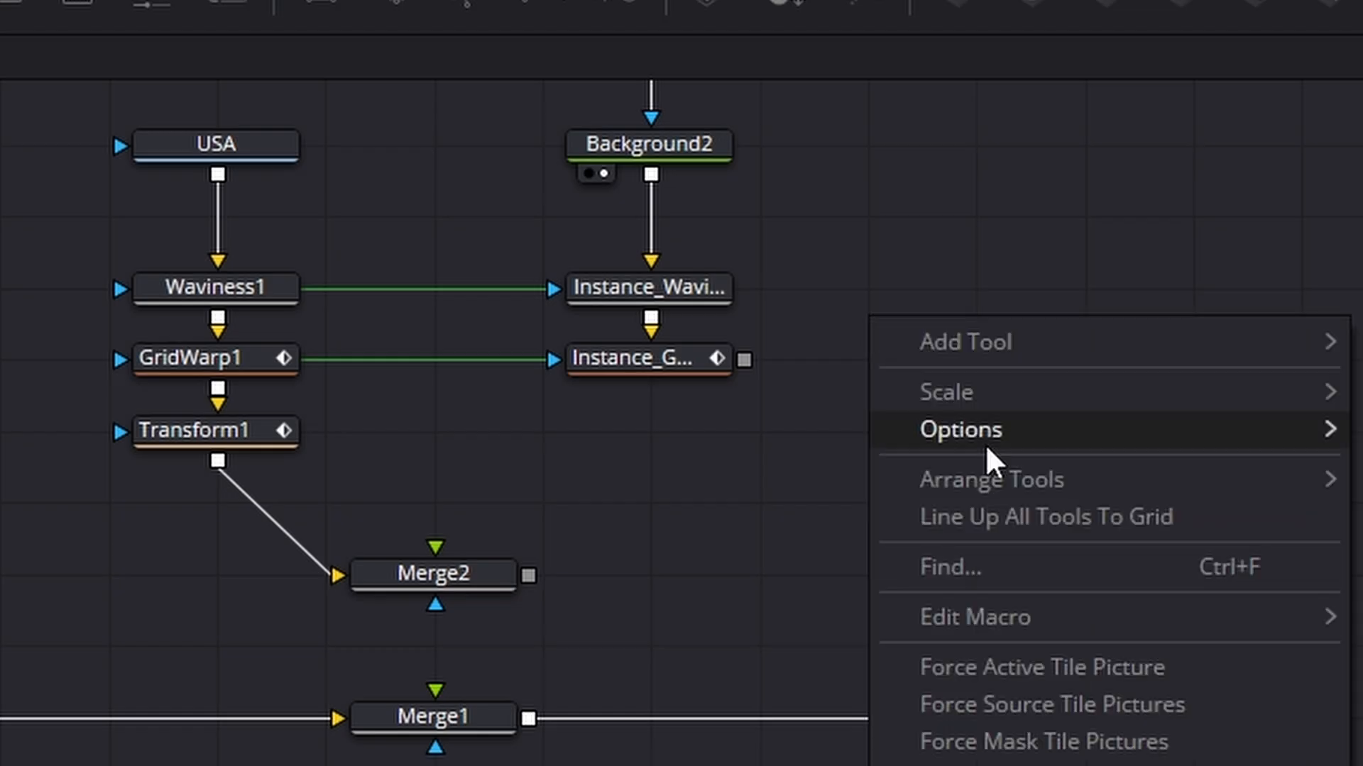
click(1093, 677)
drag(859, 26, 690, 215)
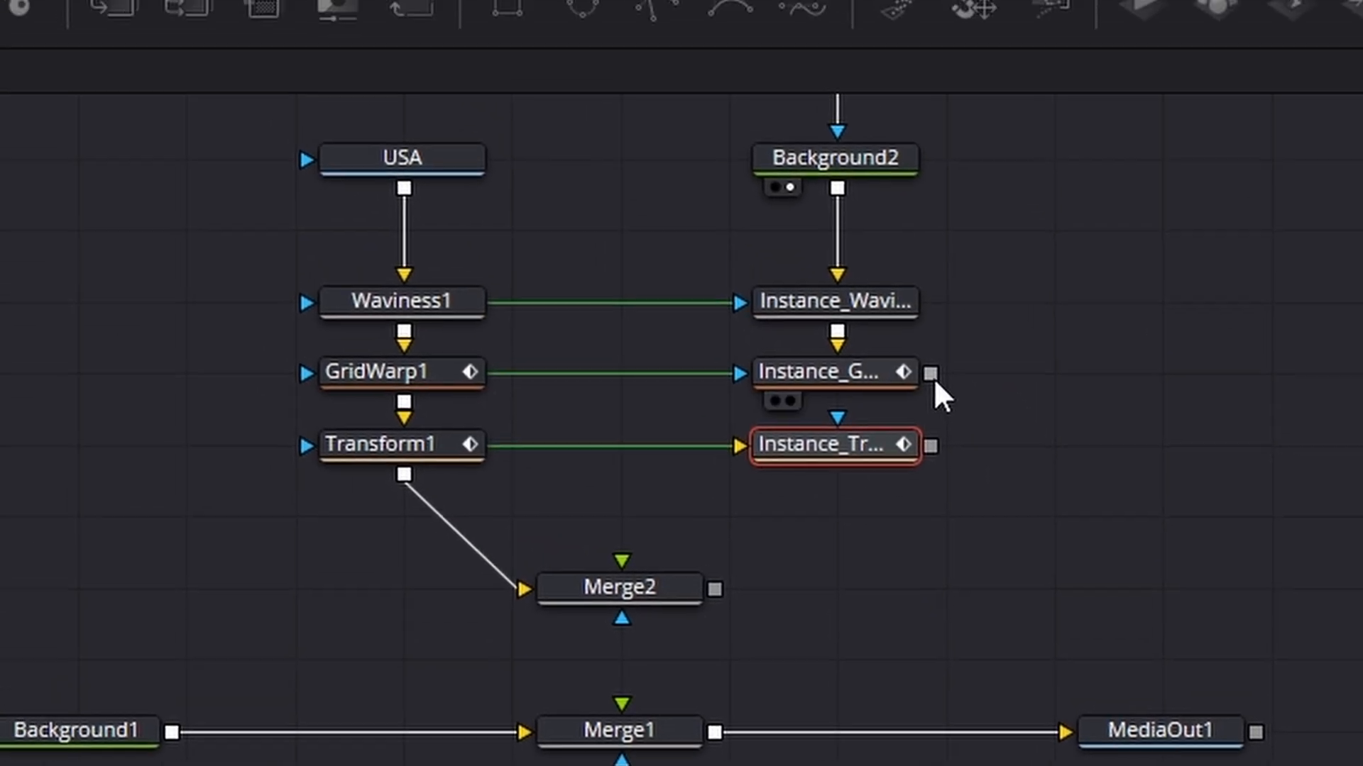
drag(931, 374, 875, 459)
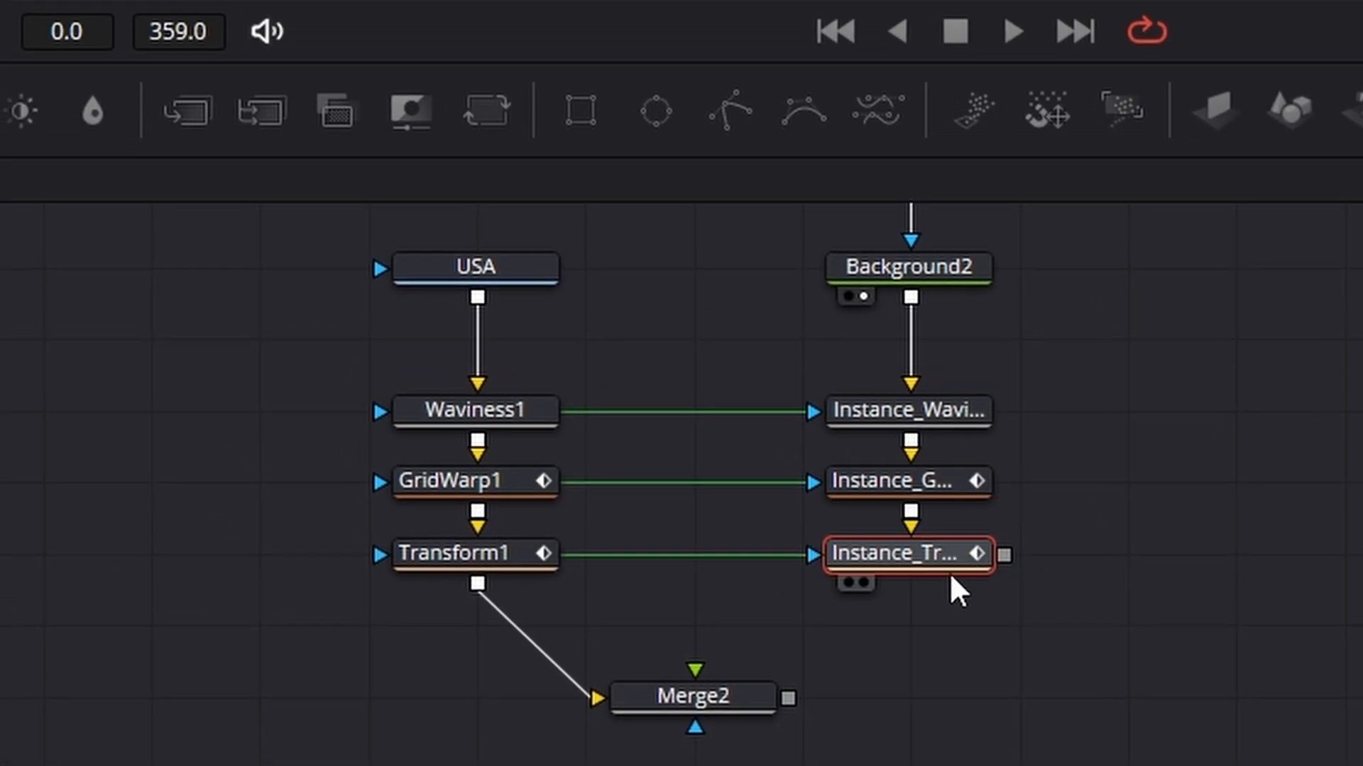
- Connect the Transform instance to Merge2's foreground, feed Merge2 into Merge1, and view MediaOut1
drag(1003, 557, 716, 699)
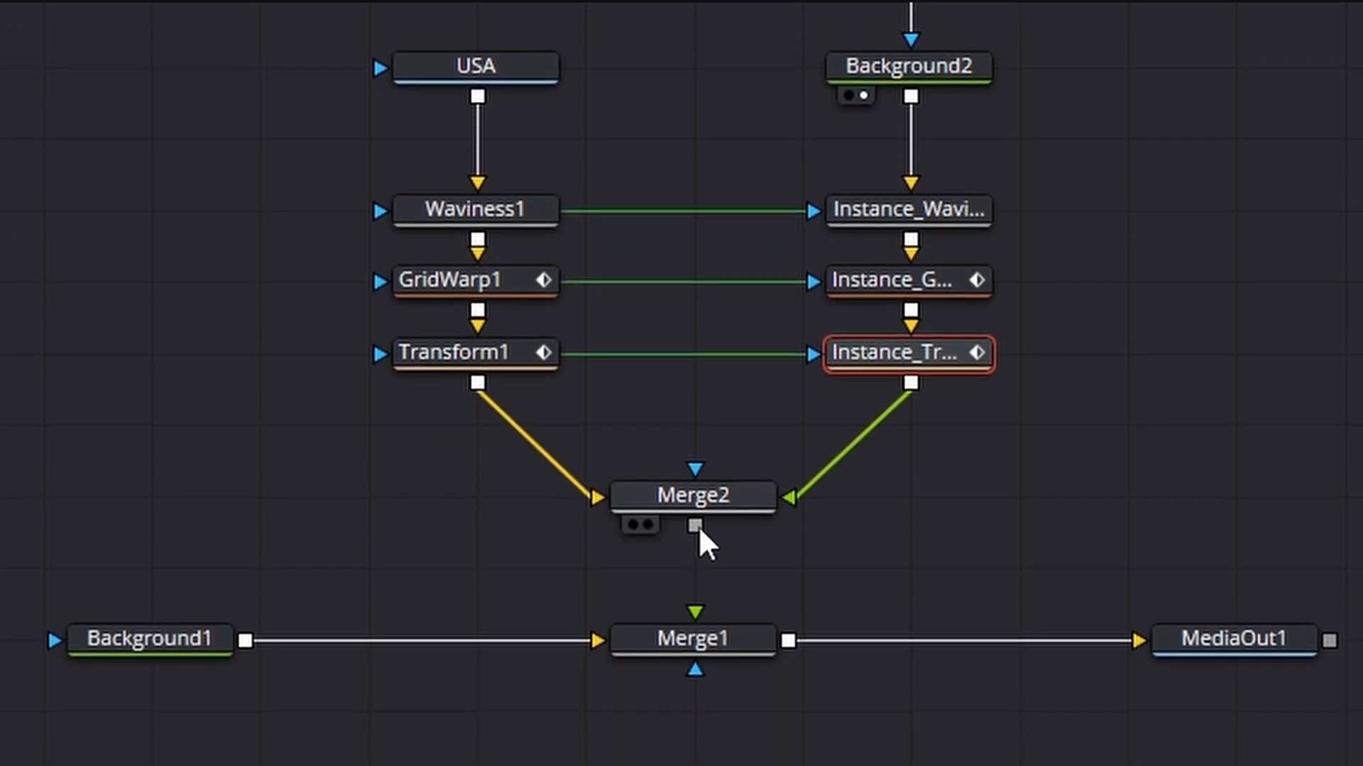
drag(697, 527, 712, 642)
drag(1162, 643, 1241, 639)
click(1096, 668)
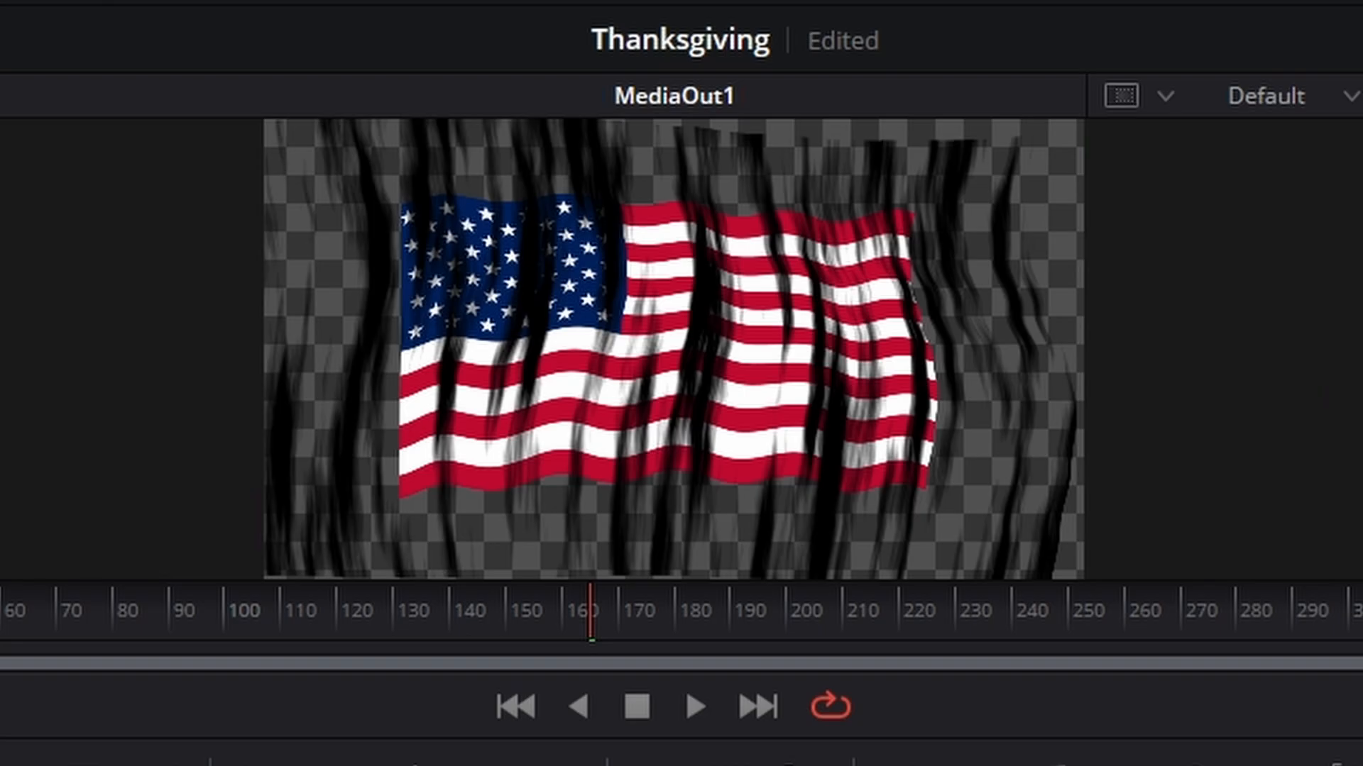
- Deinstance the Size parameter of Instance_Transform1 and reduce it to about 0.59 so the noise fits within the flag
drag(790, 740, 791, 765)
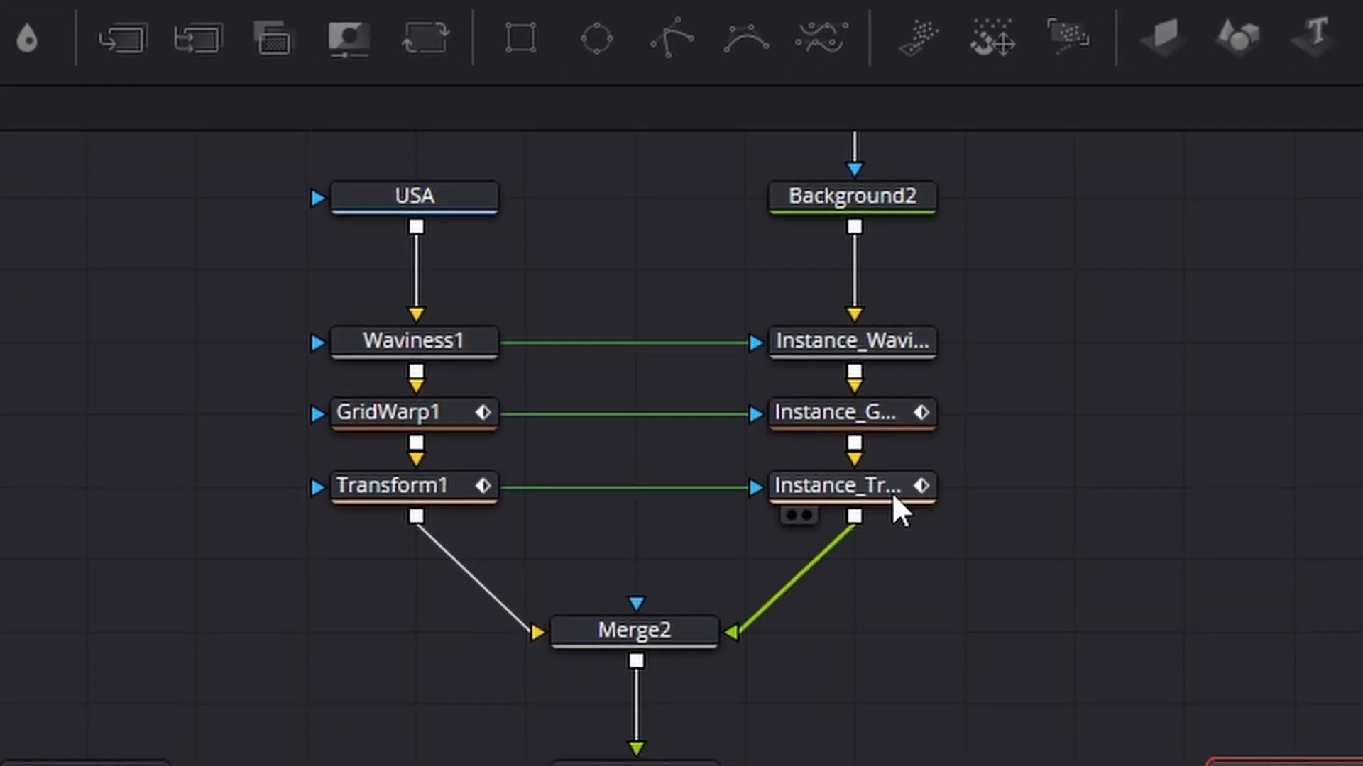
click(889, 487)
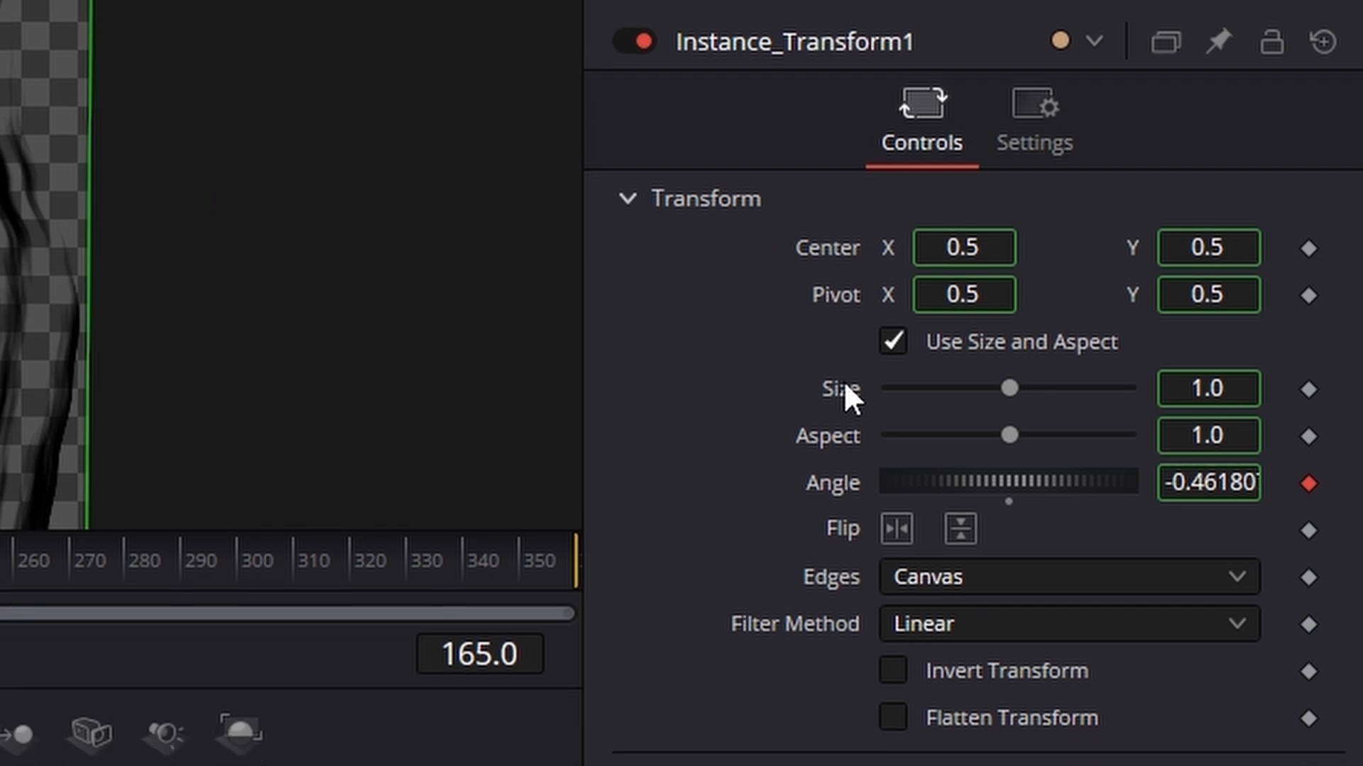
right_click(845, 425)
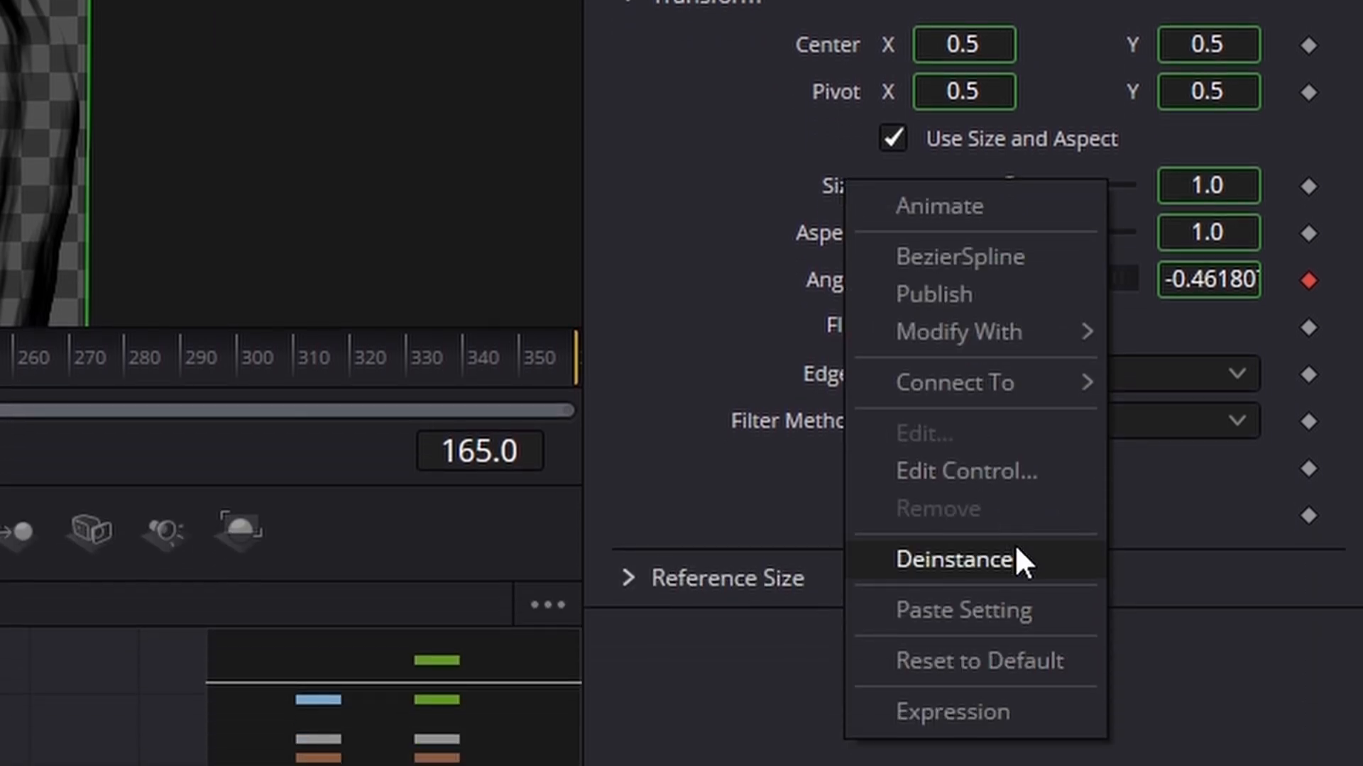
click(1015, 559)
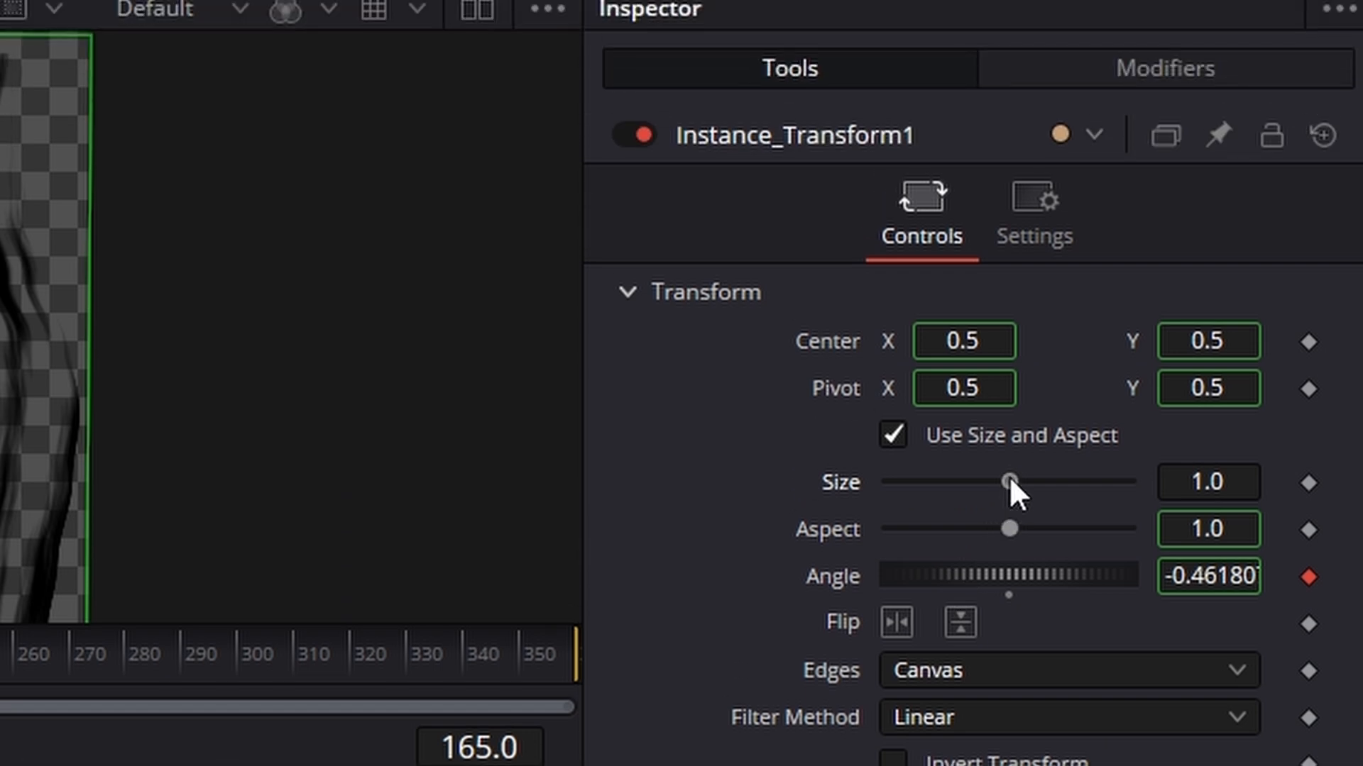
drag(1010, 396, 973, 399)
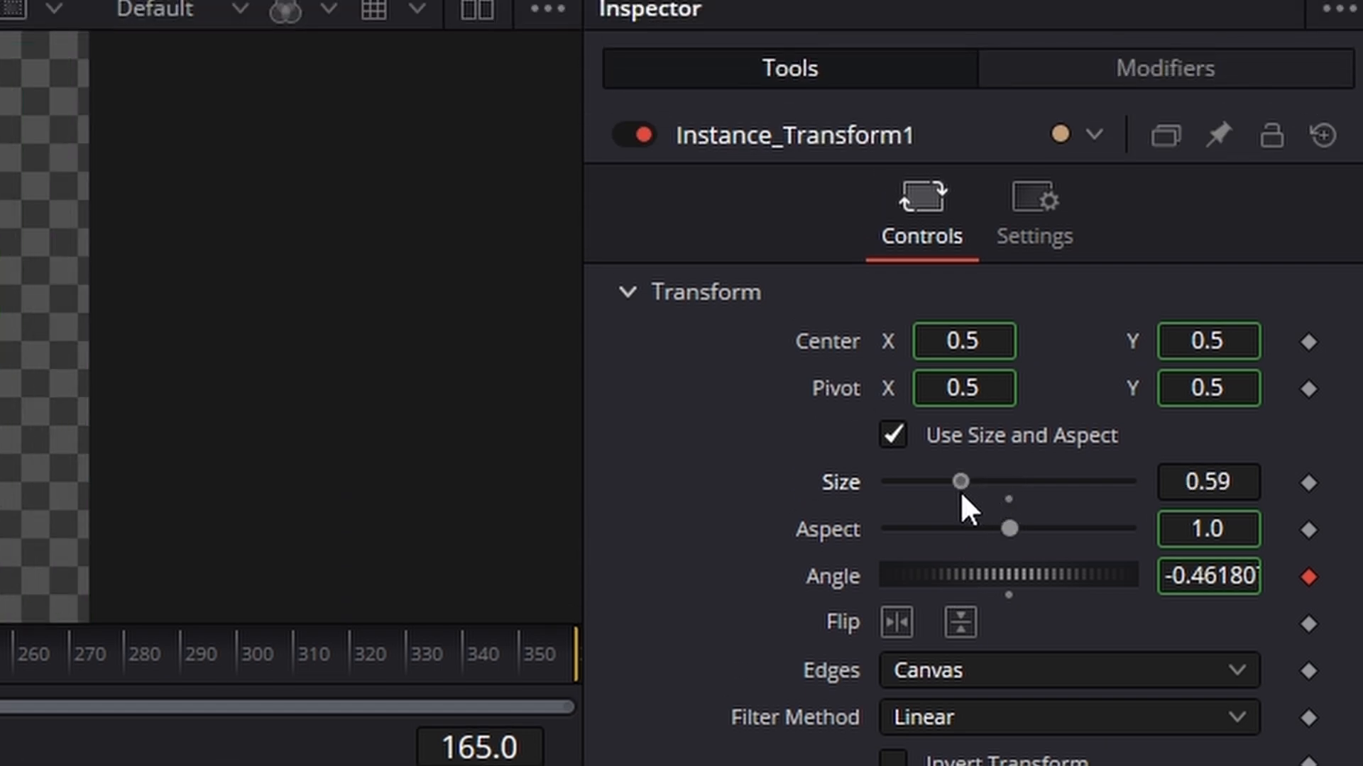
drag(960, 492, 956, 492)
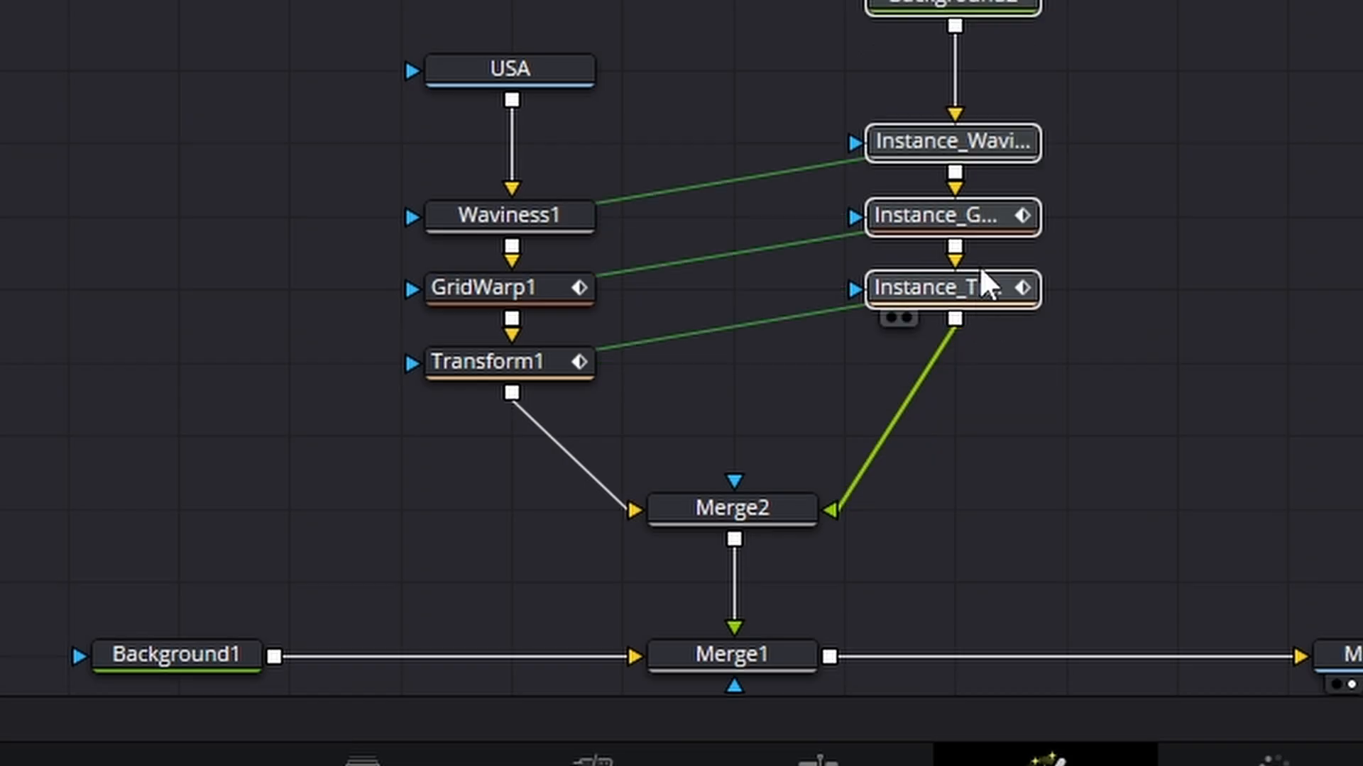
- Move the whole noise branch upward to leave space between Instance_Transform1 and Merge2
drag(979, 268, 979, 209)
click(1242, 225)
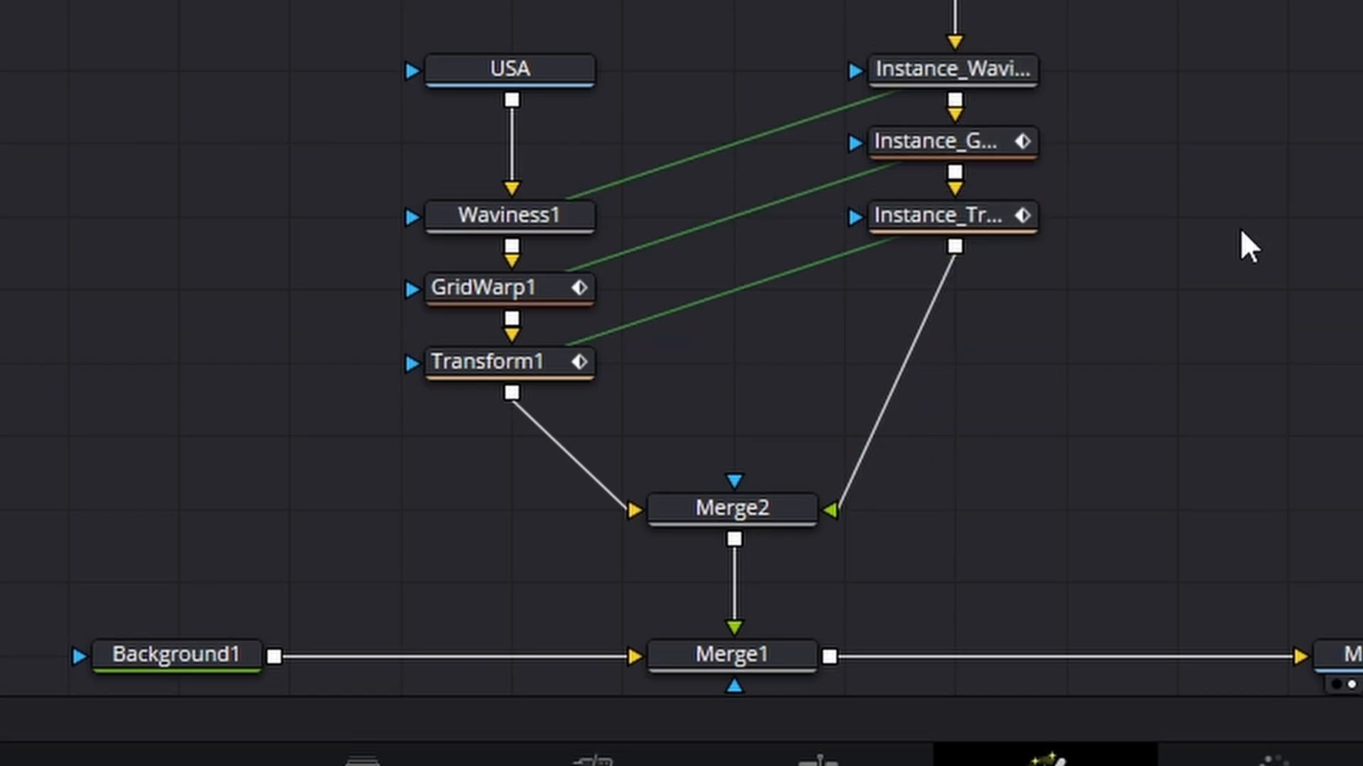
click(762, 509)
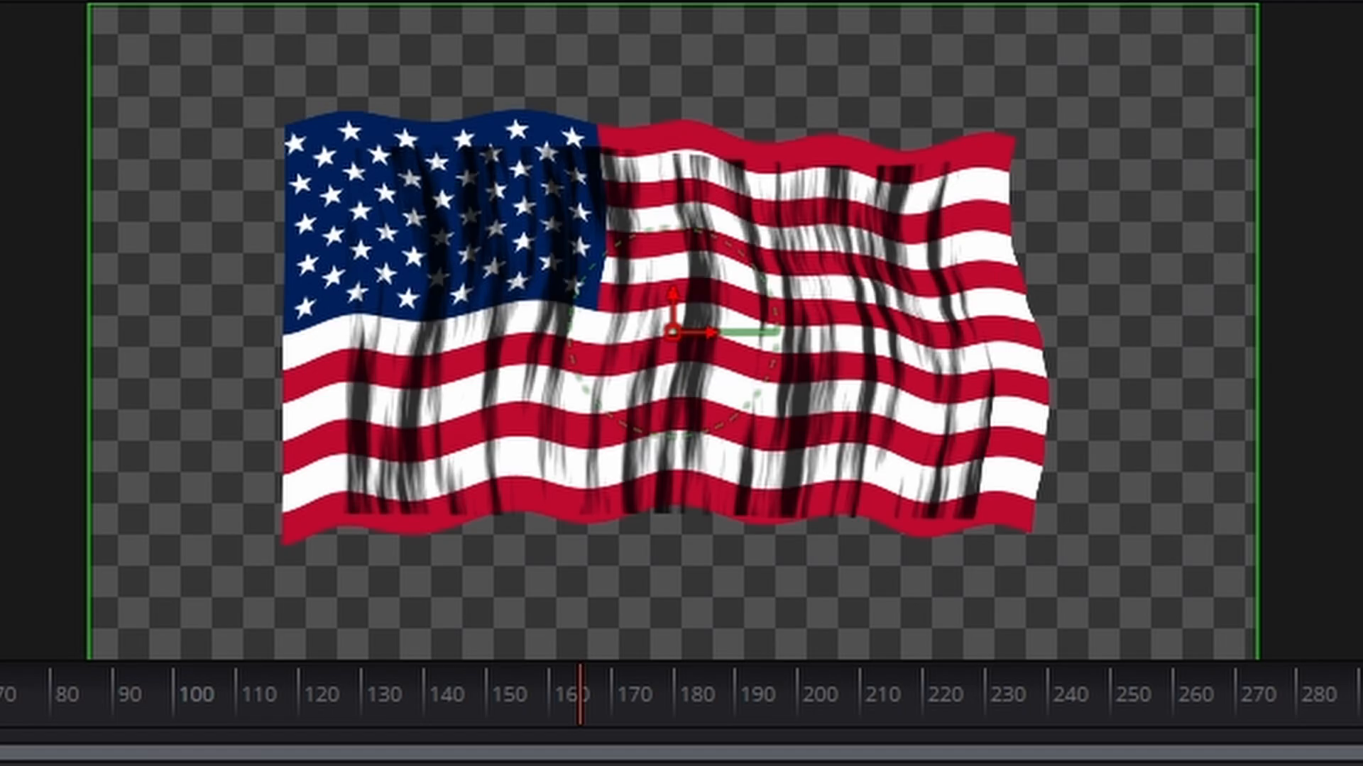
click(761, 508)
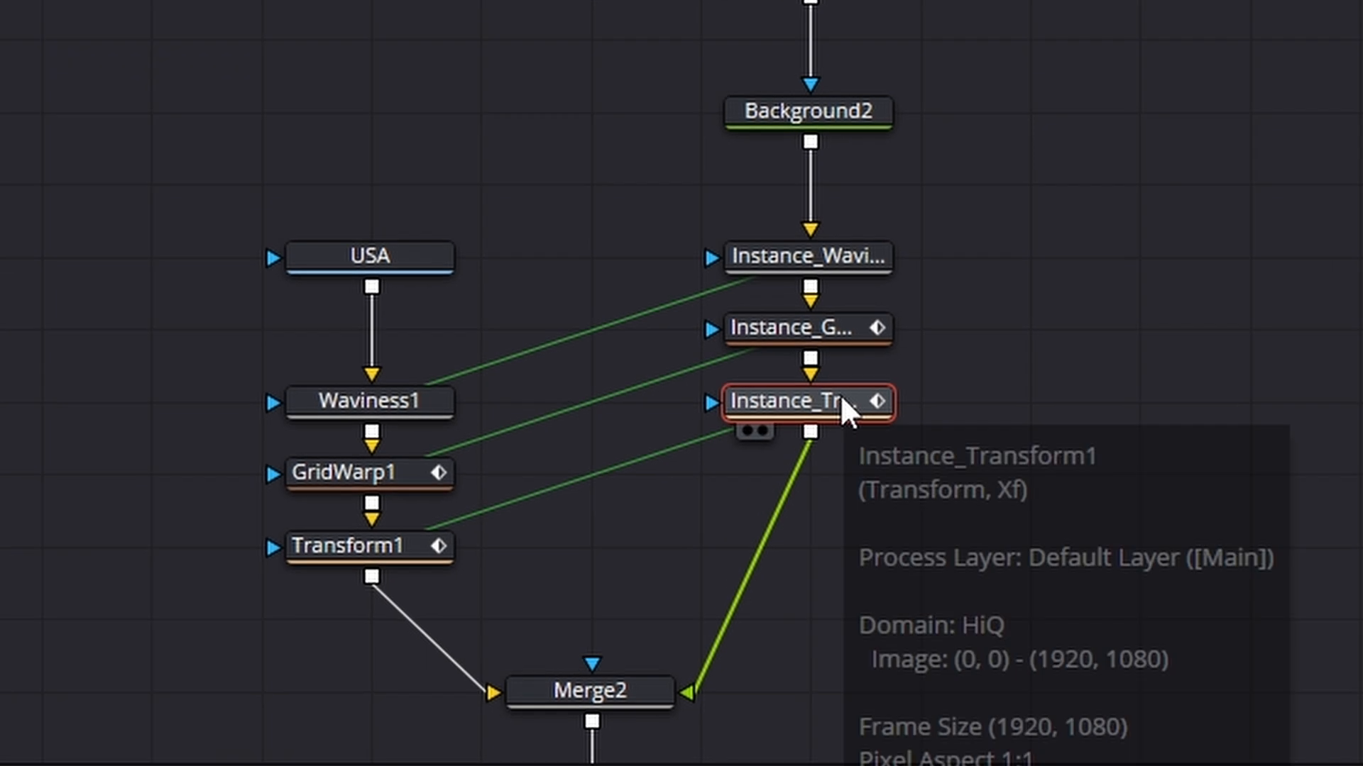
click(913, 369)
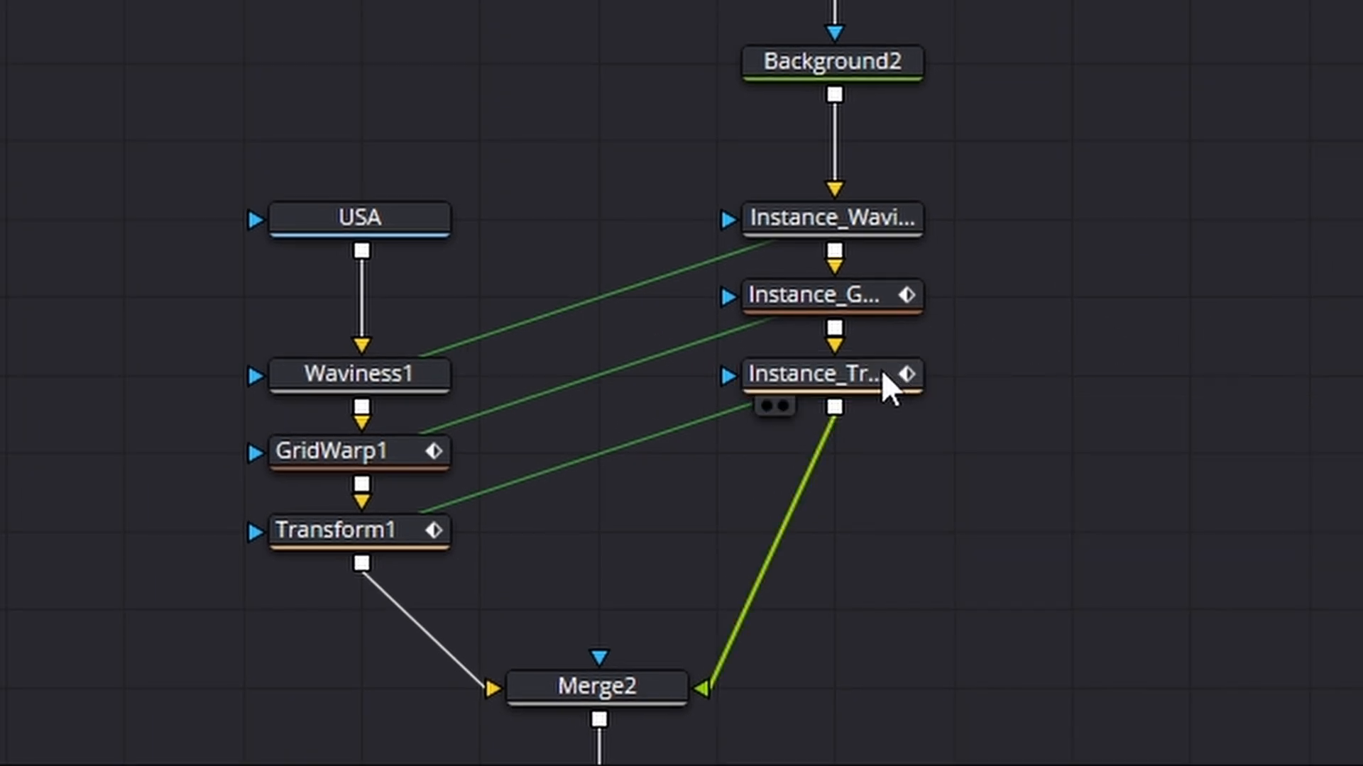
- Soften the fold shadows by adding a Blur after Instance_Transform1 with a larger blur size and lowering Merge2's Blend
click(883, 374)
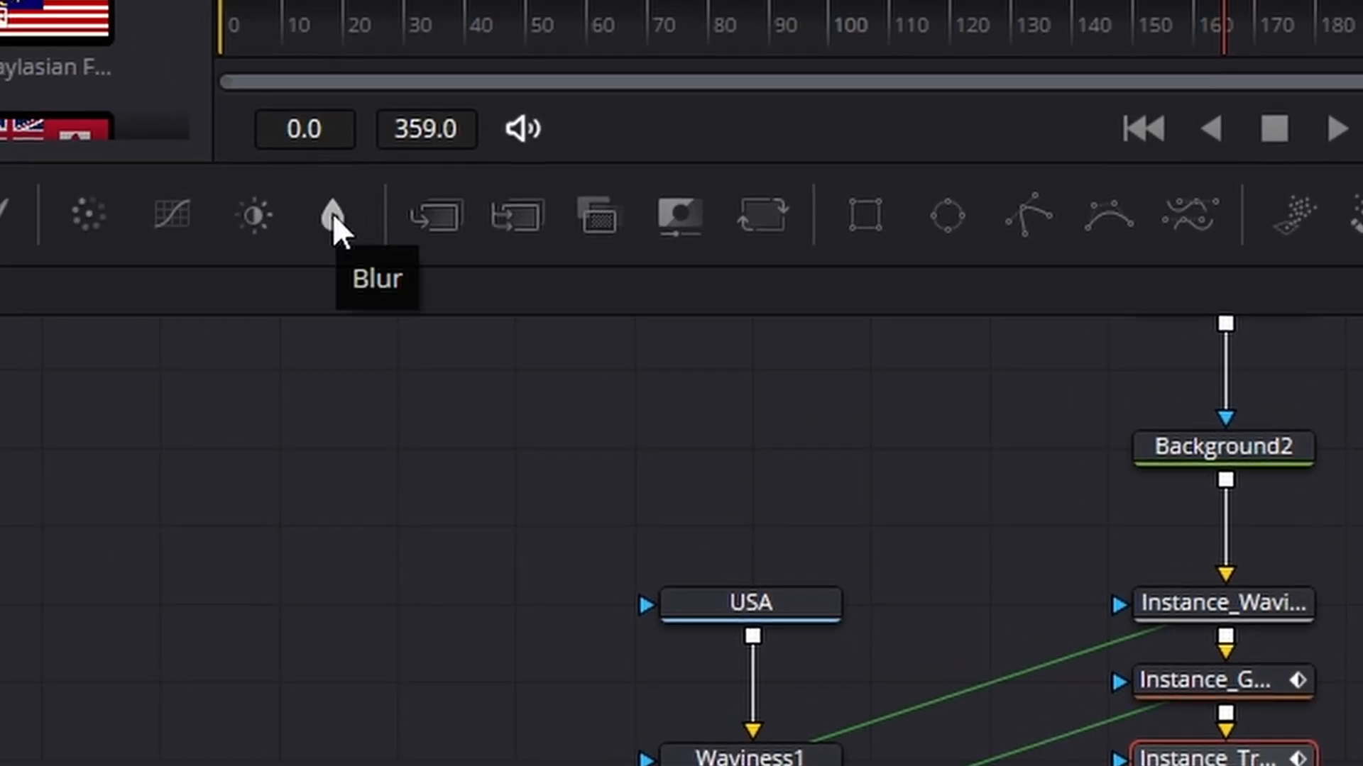
click(332, 213)
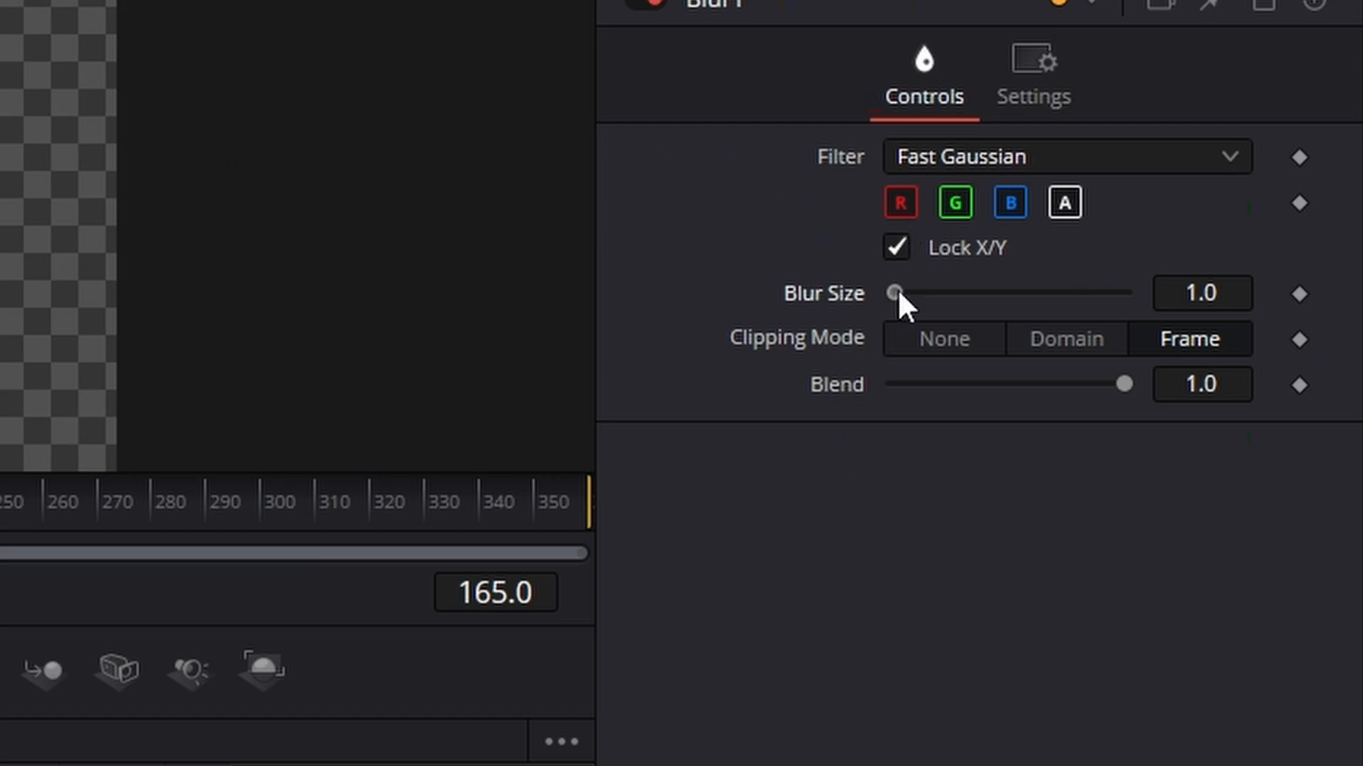
drag(908, 293, 914, 293)
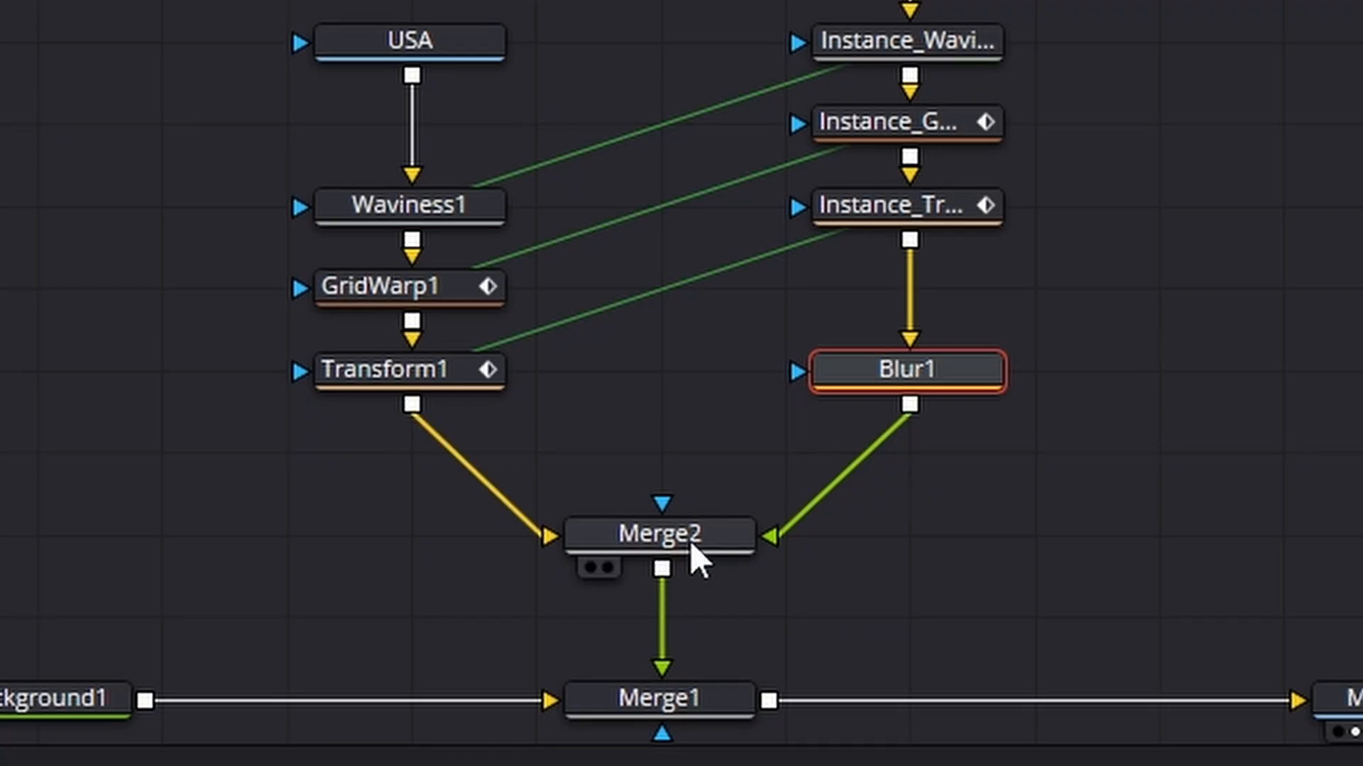
click(688, 541)
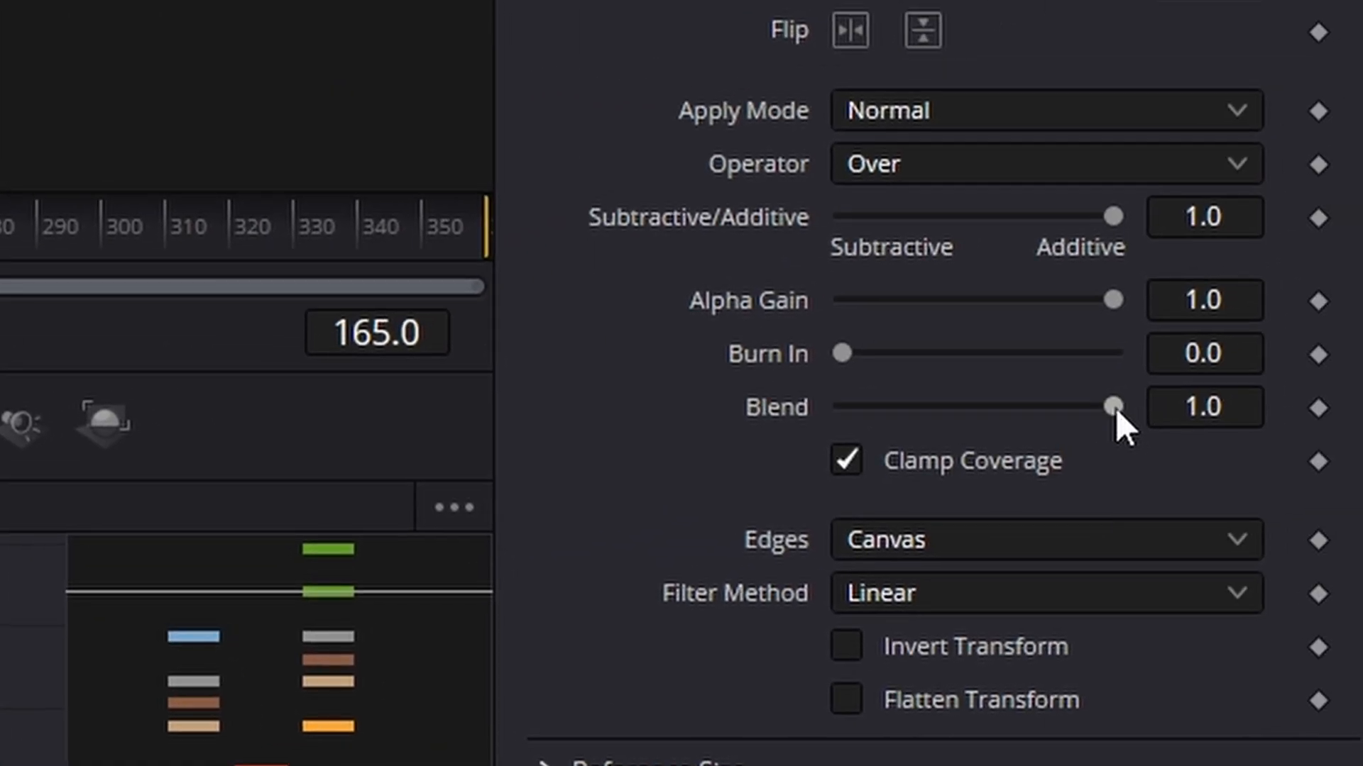
drag(1019, 412, 1024, 411)
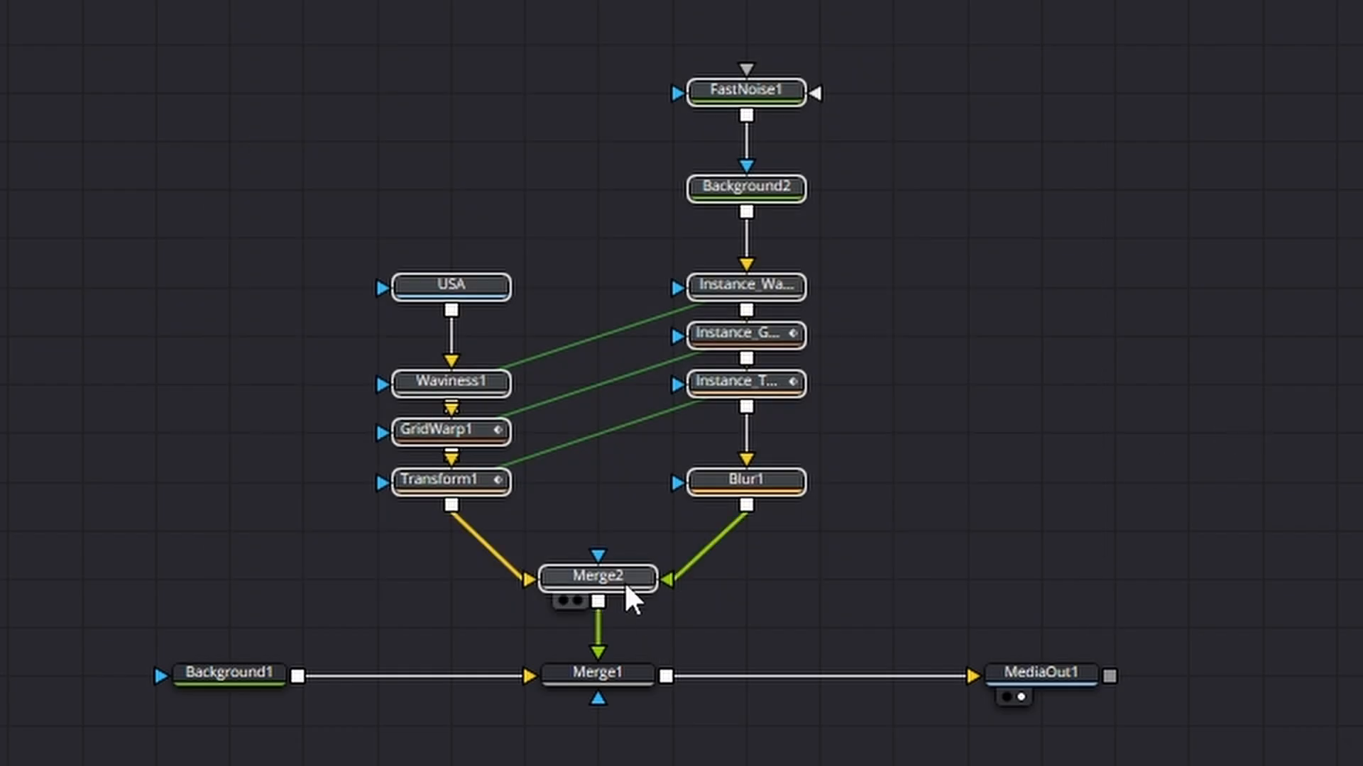
- Move the flag and noise branches up together with Merge2 and insert a Transform node between Merge2 and Merge1
drag(626, 583, 629, 488)
click(1174, 343)
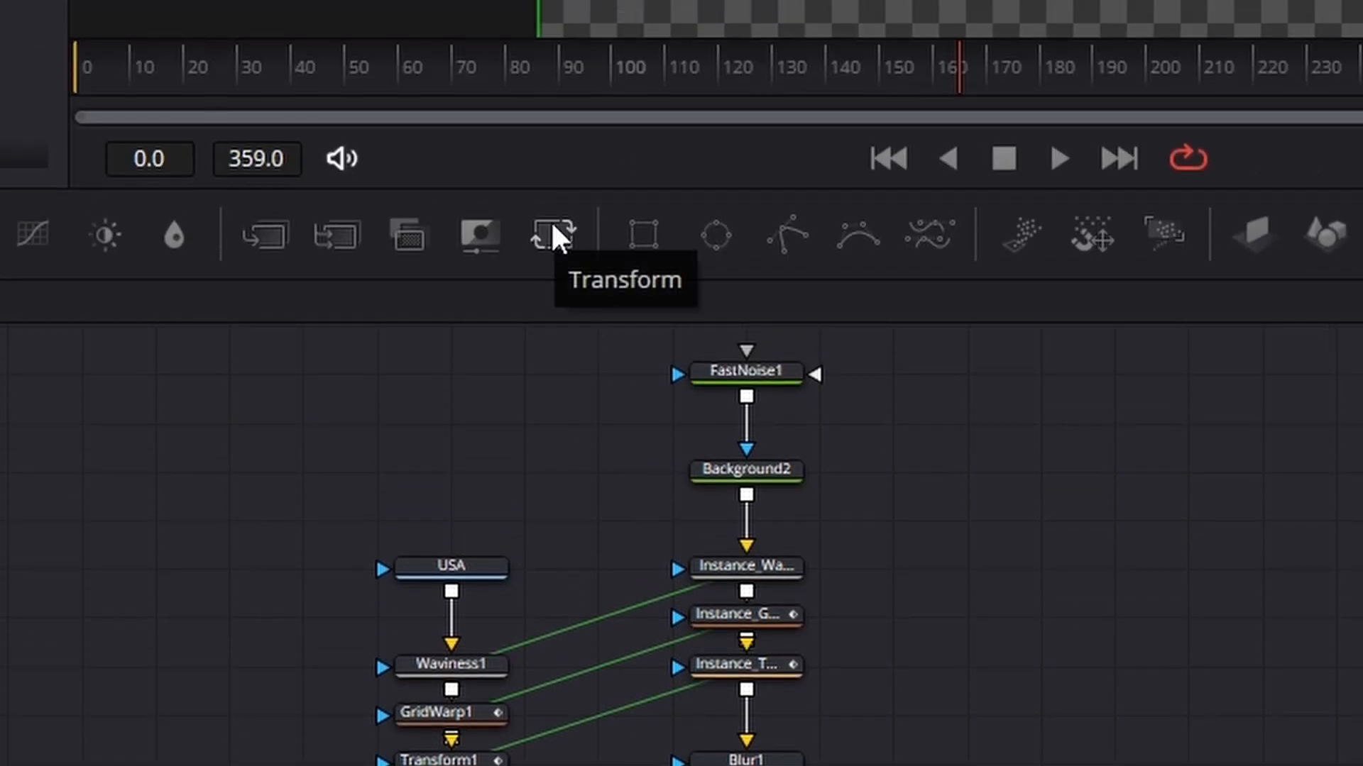
drag(552, 226, 625, 660)
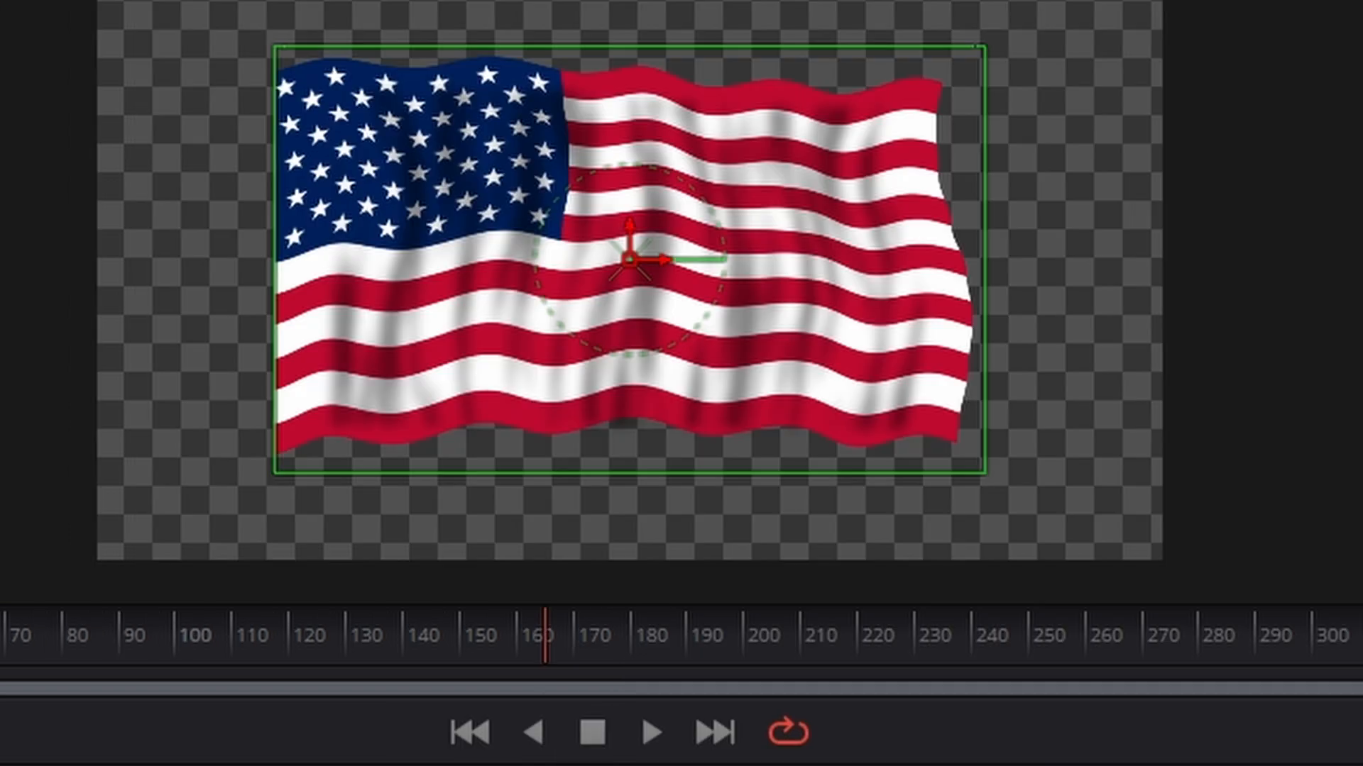
- Set Transform2's Size to 2.2, adjust its Center so the flag fills the frame, and play the result
key(Return)
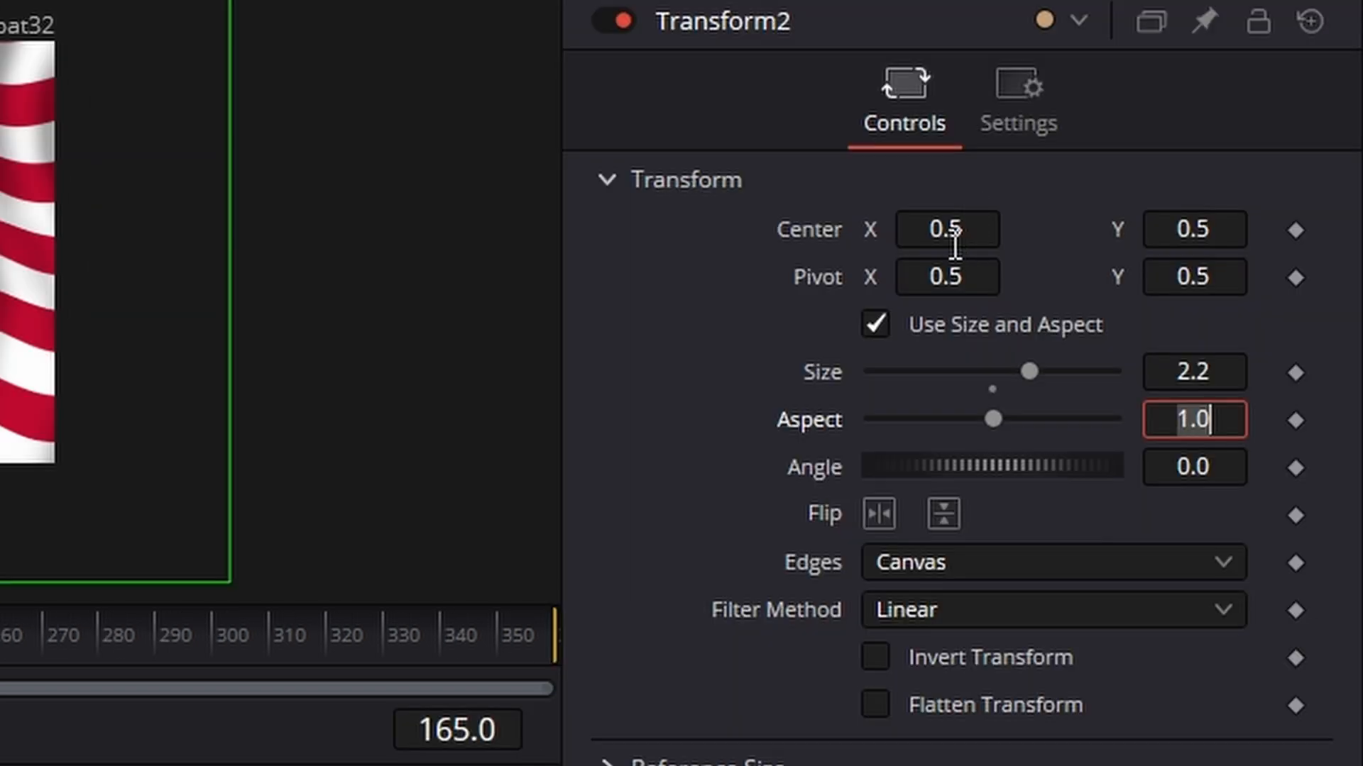
drag(954, 229, 1134, 273)
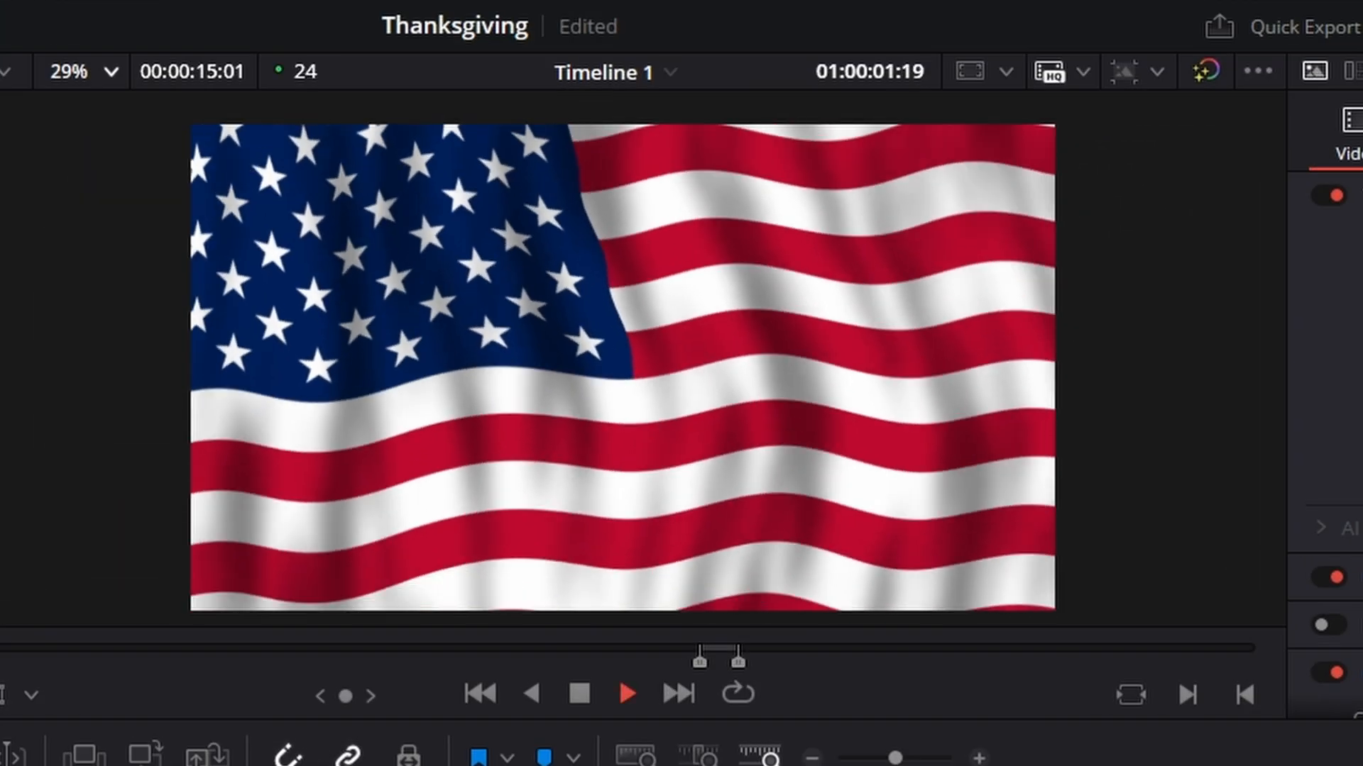
key(space)
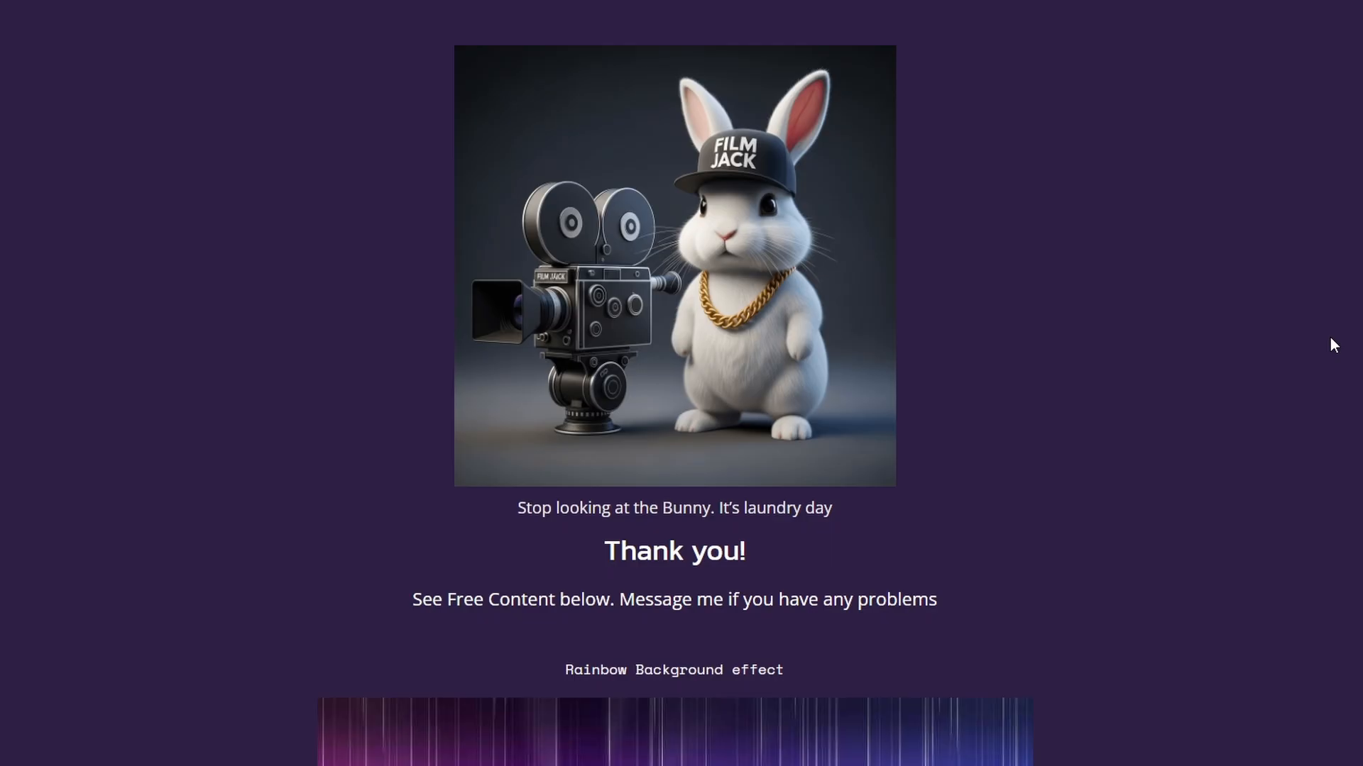
scroll(1330, 338, down, 3)
scroll(1330, 338, down, 10)
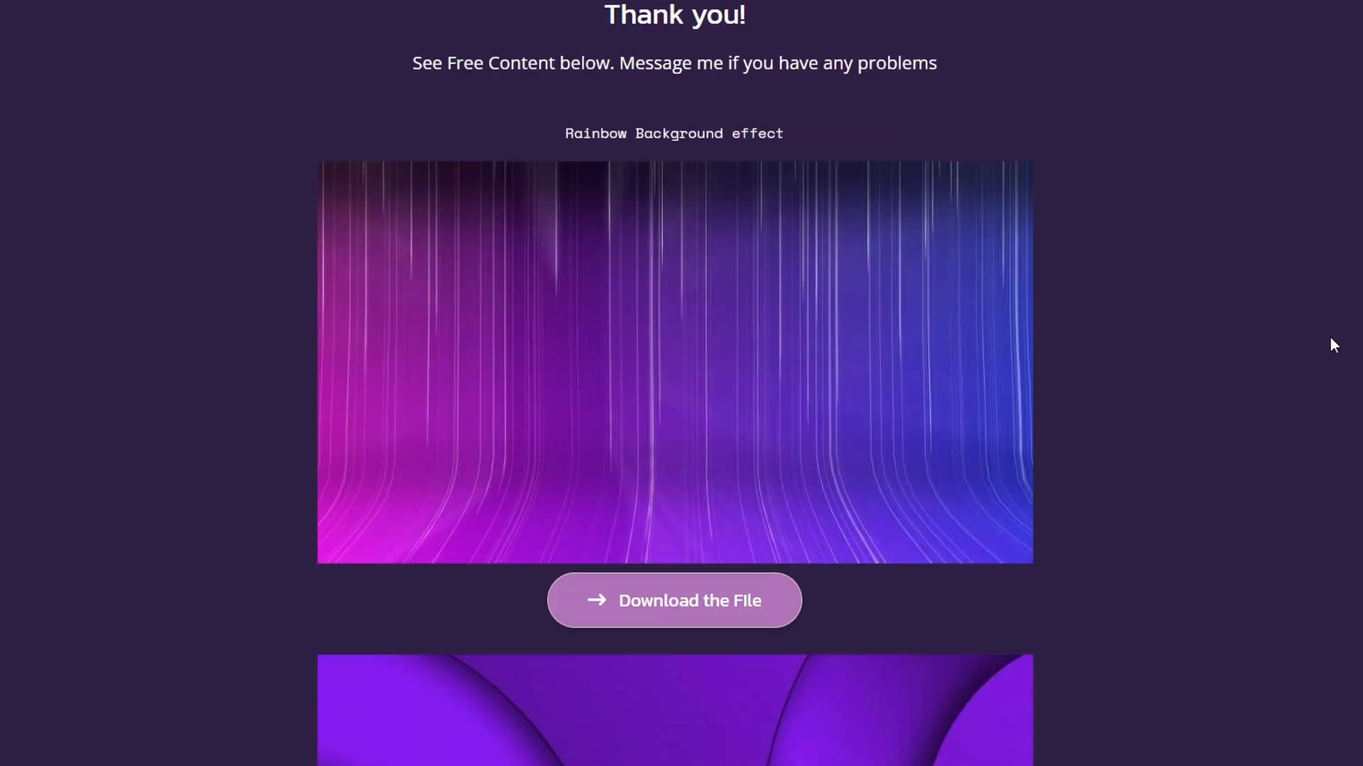
scroll(1330, 337, down, 15)
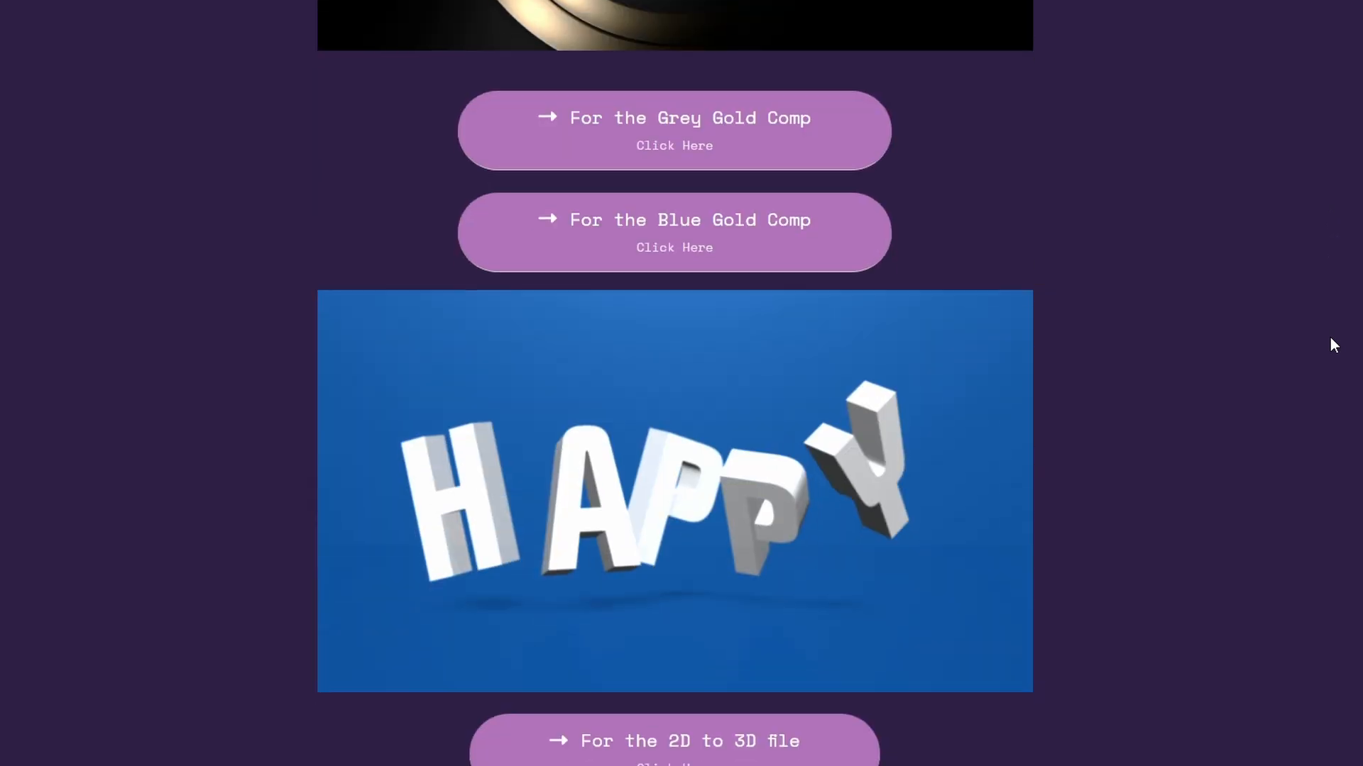
scroll(1327, 338, down, 10)
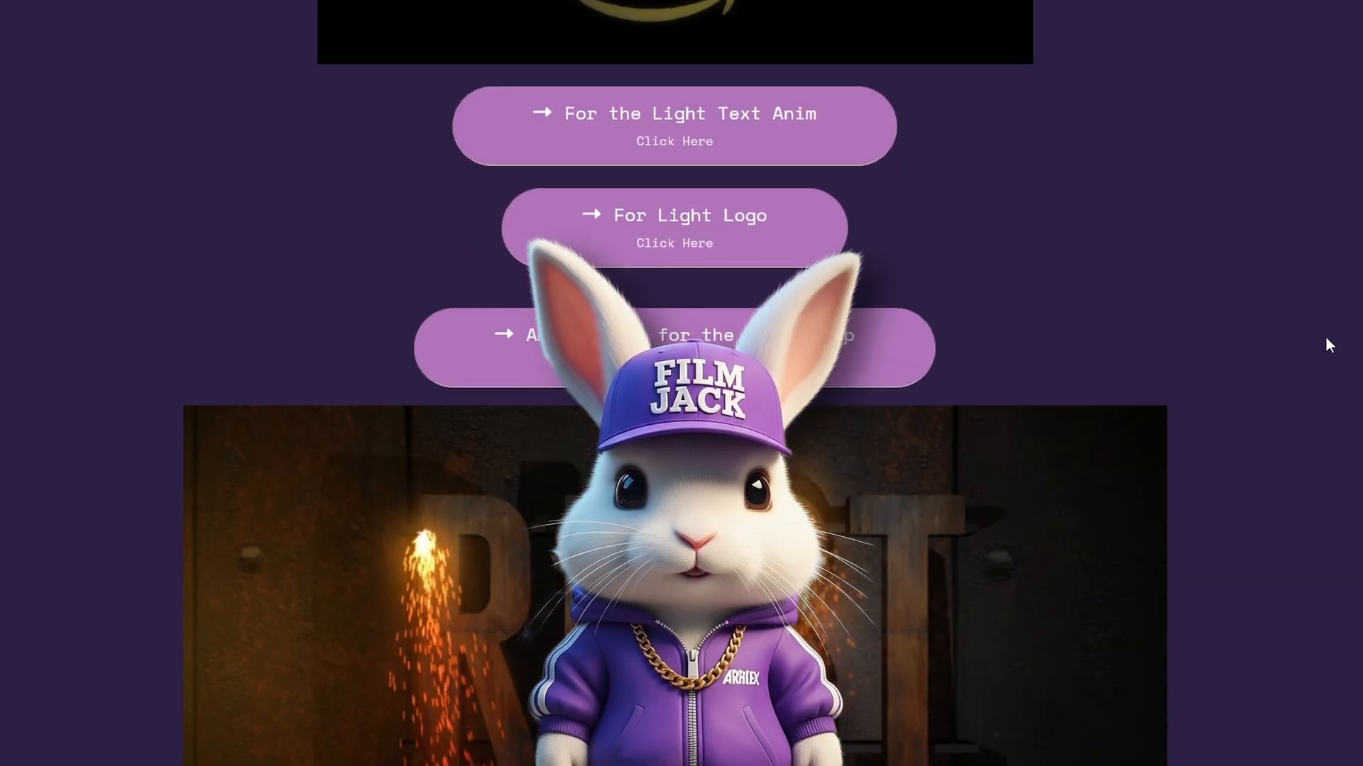